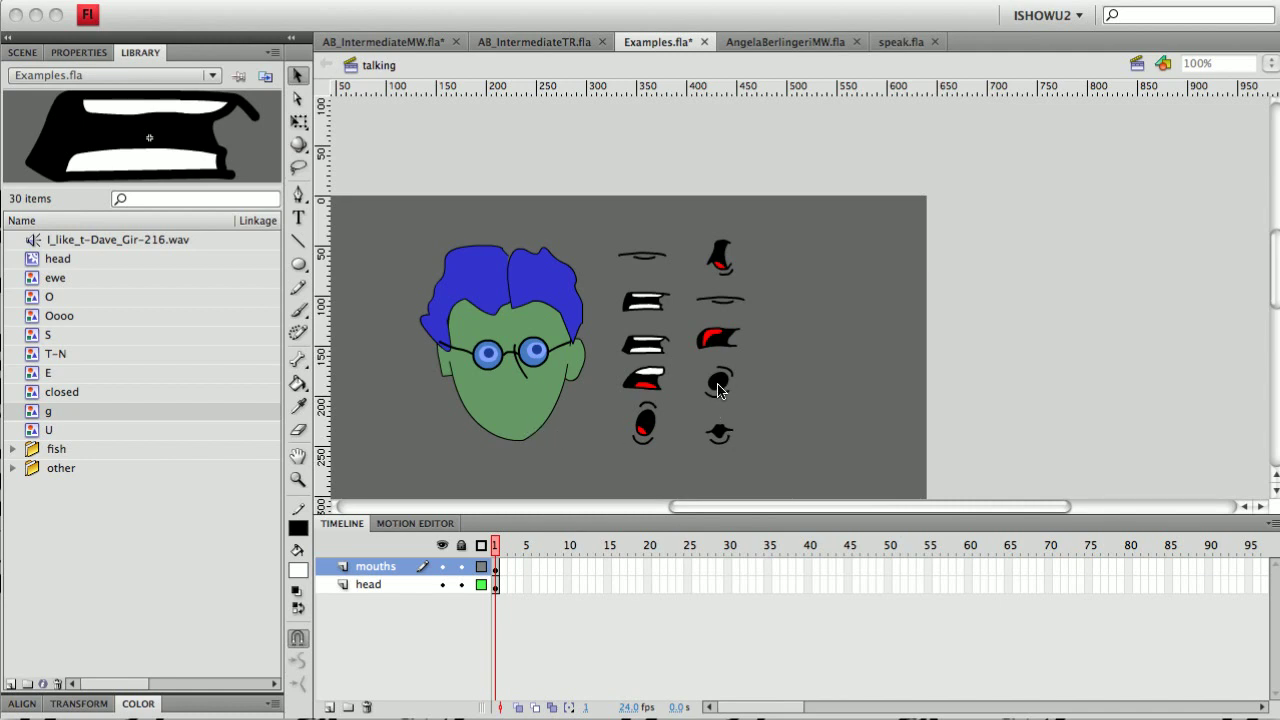
- Look over the individual mouth shapes beside the head by selecting each one on the stage
{"action": "left_click", "coordinate": [657, 259]}
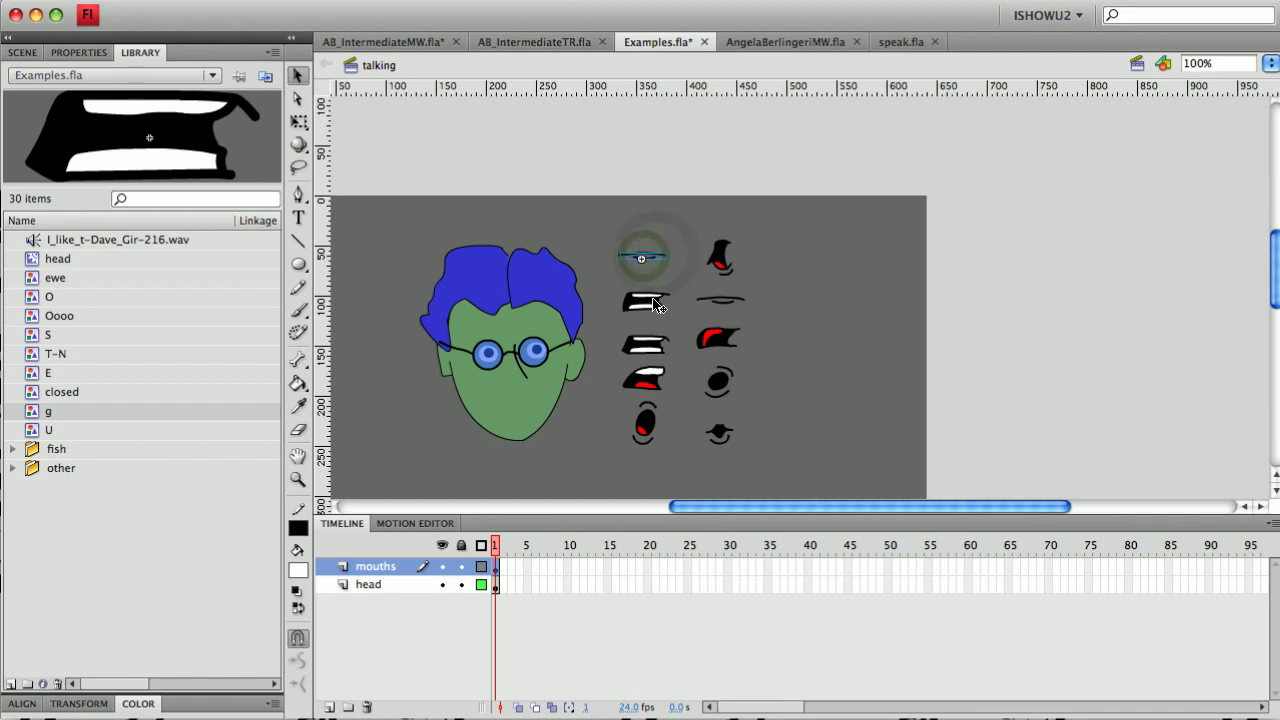
{"action": "left_click", "coordinate": [645, 303]}
{"action": "left_click", "coordinate": [645, 302]}
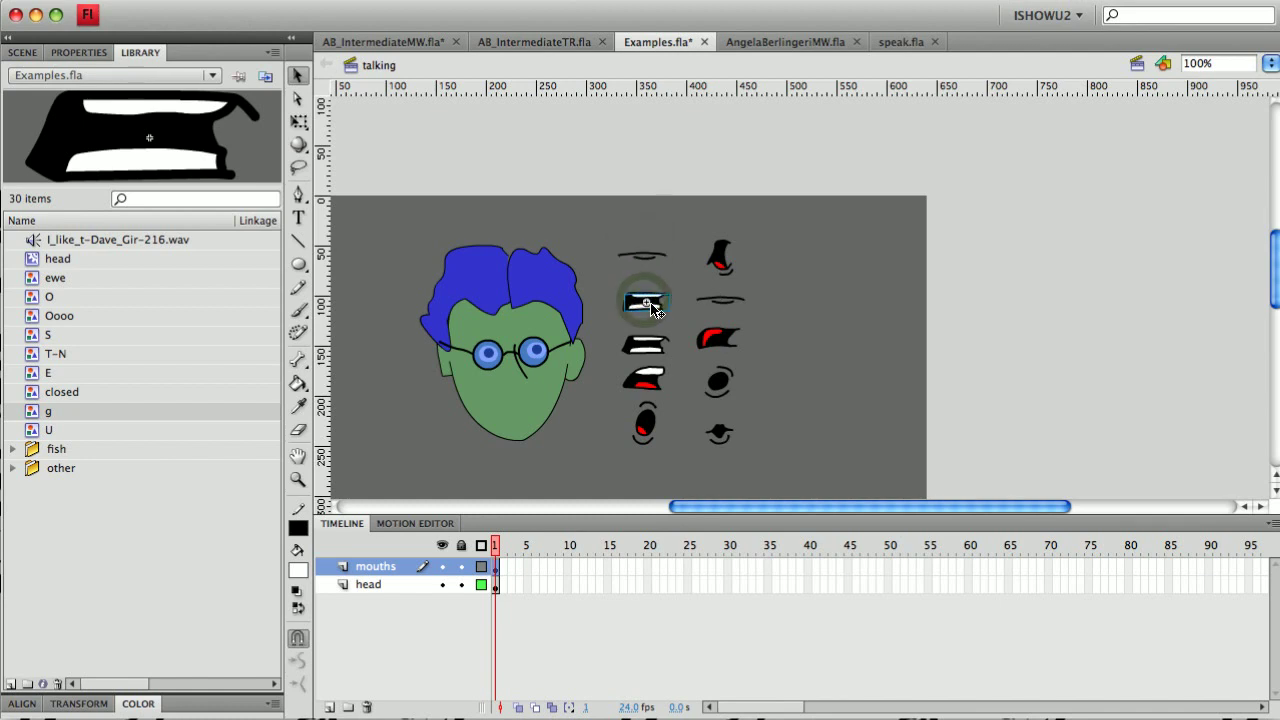
{"action": "left_click", "coordinate": [651, 351]}
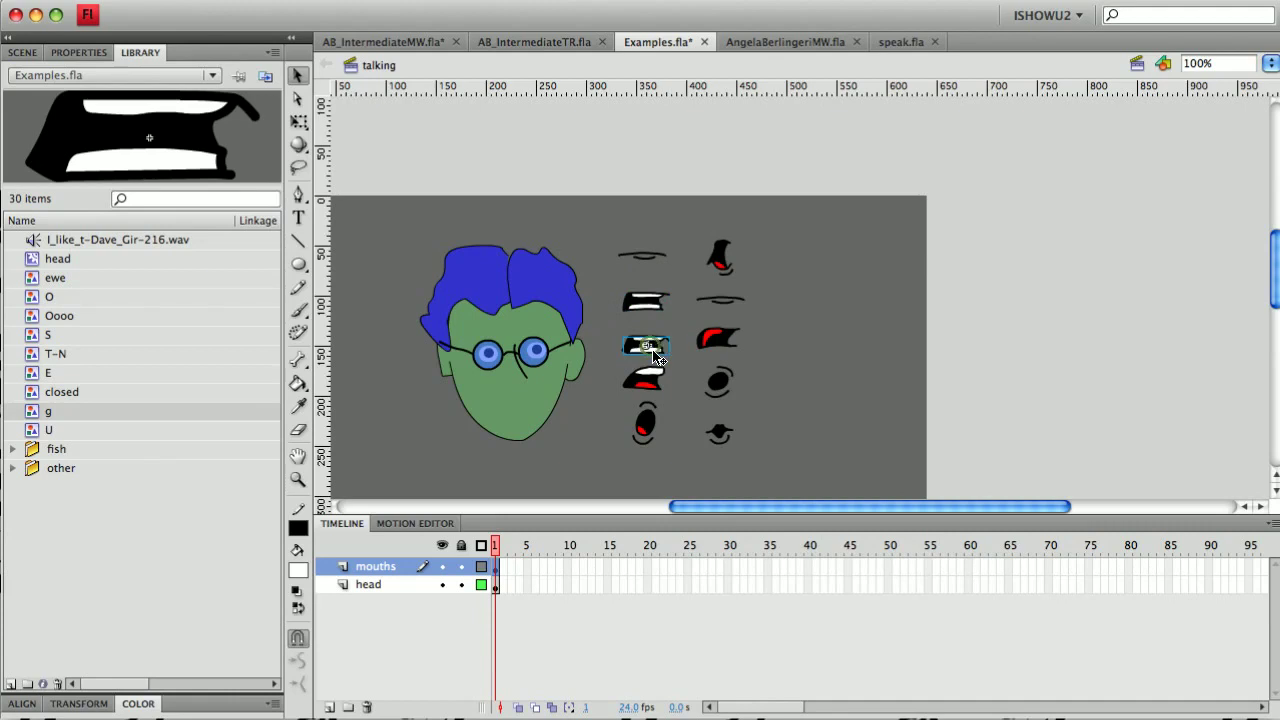
{"action": "left_click", "coordinate": [650, 379]}
{"action": "left_click", "coordinate": [650, 424]}
{"action": "left_click", "coordinate": [723, 258]}
{"action": "left_click", "coordinate": [729, 306]}
{"action": "left_click", "coordinate": [722, 334]}
{"action": "left_click", "coordinate": [722, 385]}
- Delete the duplicate closed mouth from the second column of mouth shapes
{"action": "left_click", "coordinate": [778, 369]}
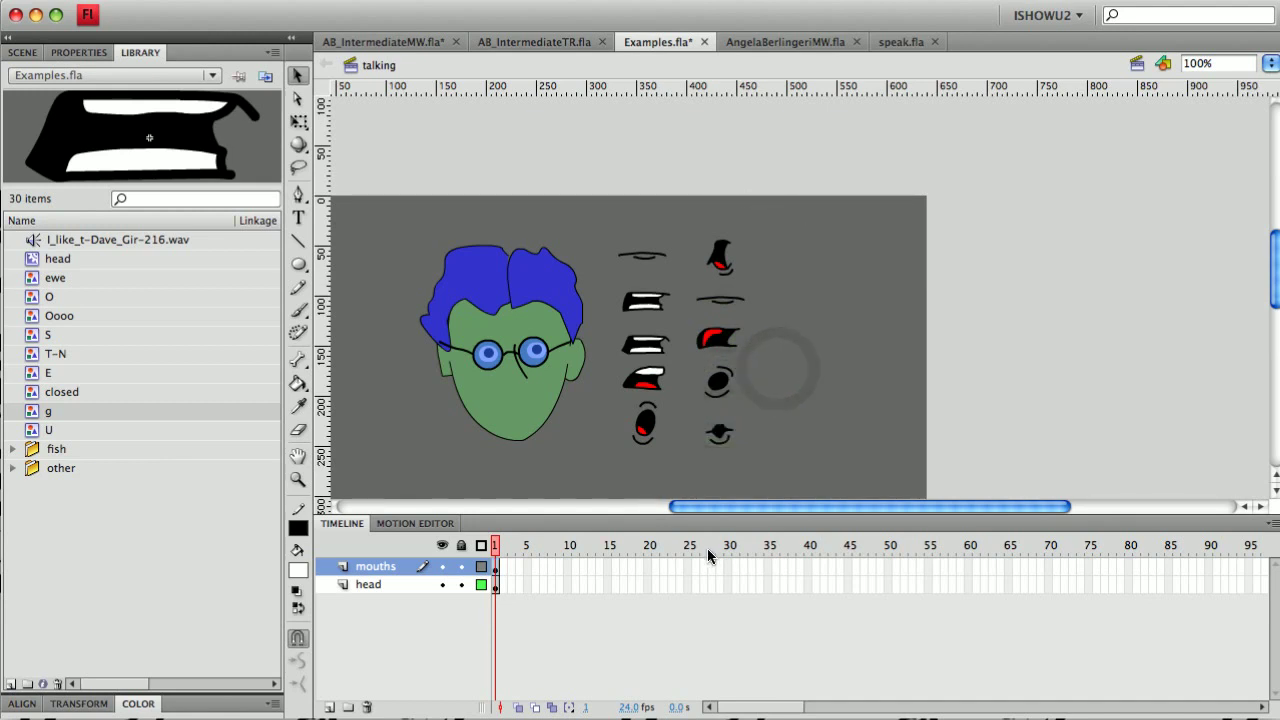
{"action": "left_click", "coordinate": [724, 300]}
{"action": "key", "text": "Delete"}
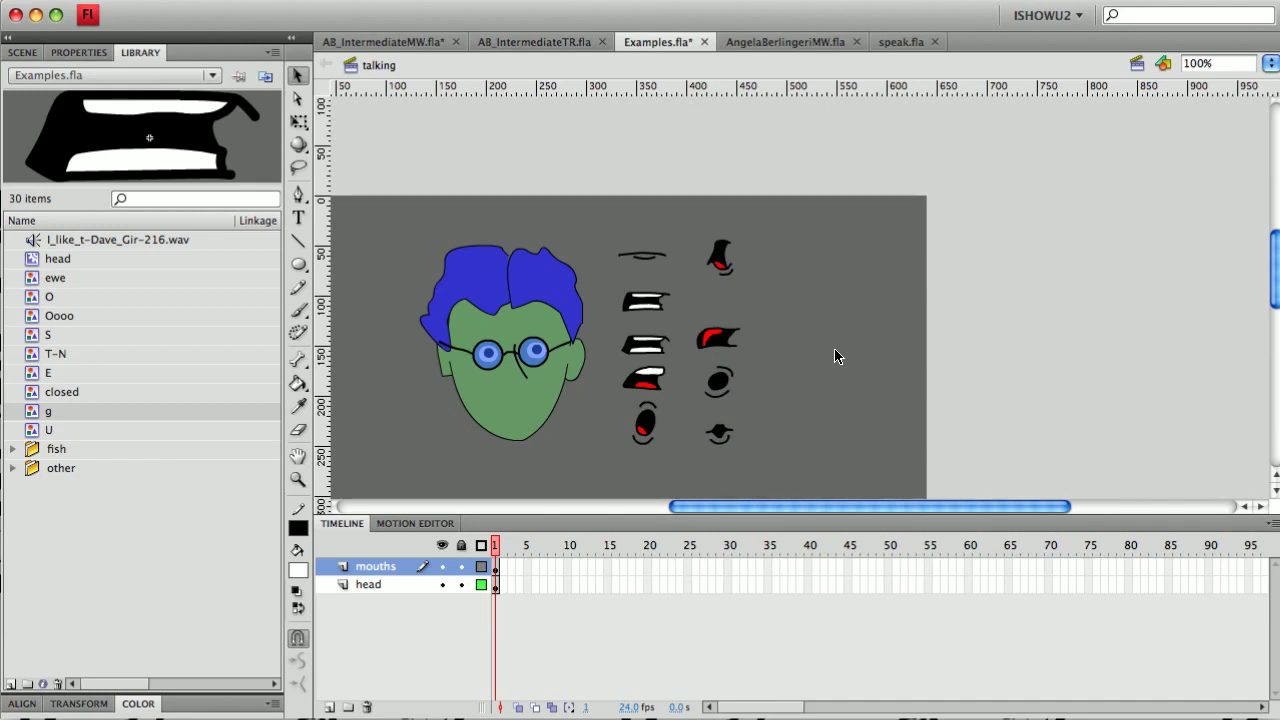
- Check in the instance properties which library symbol each mouth shape on the stage belongs to
{"action": "left_click", "coordinate": [655, 305]}
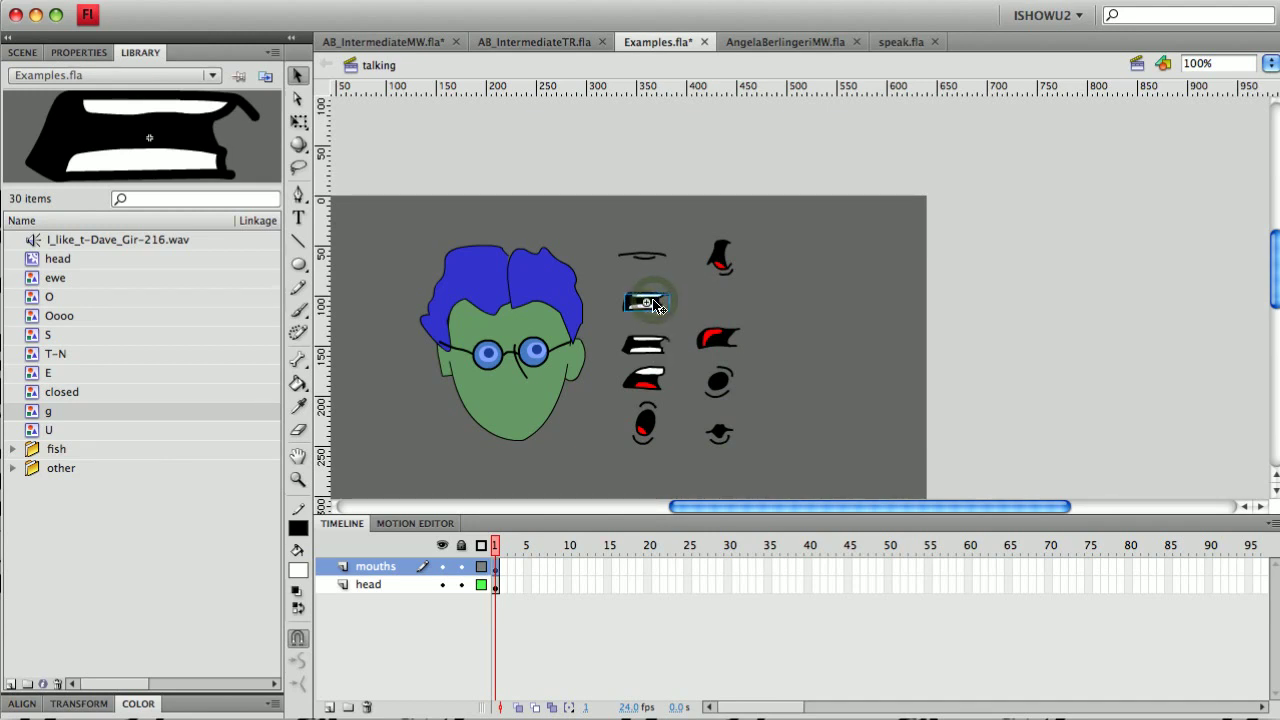
{"action": "left_click", "coordinate": [101, 53]}
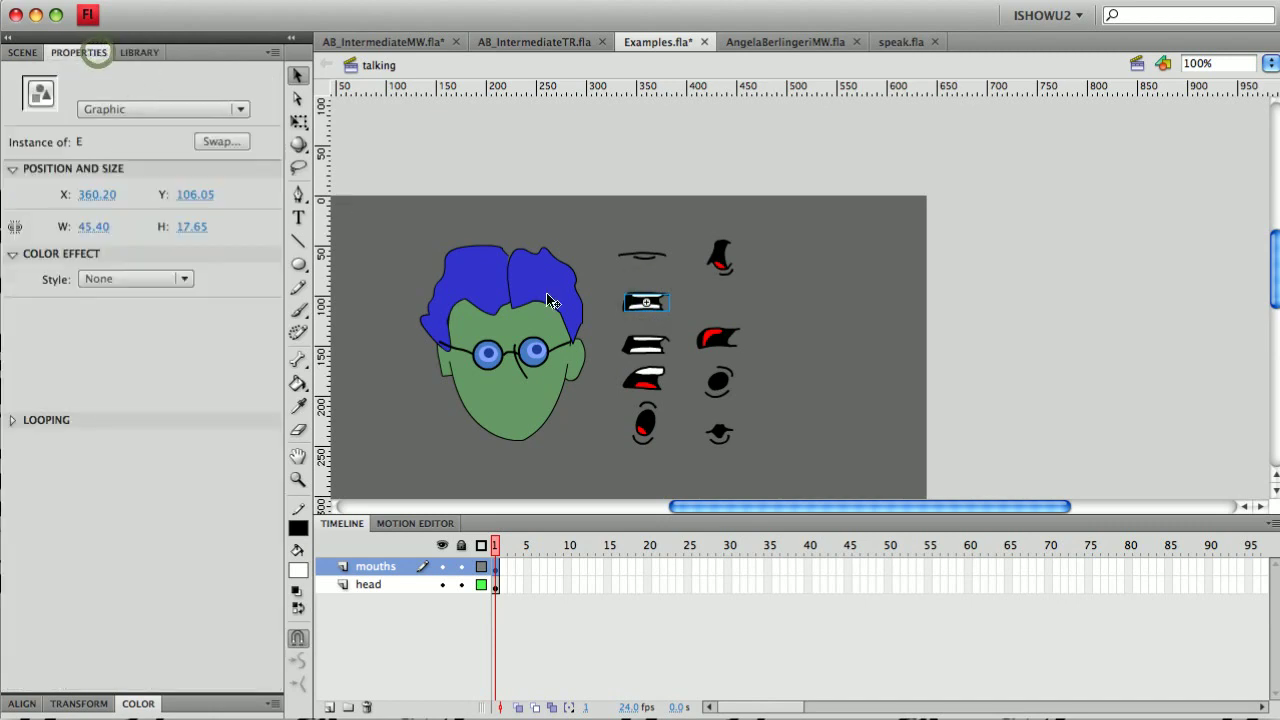
{"action": "left_click", "coordinate": [650, 352]}
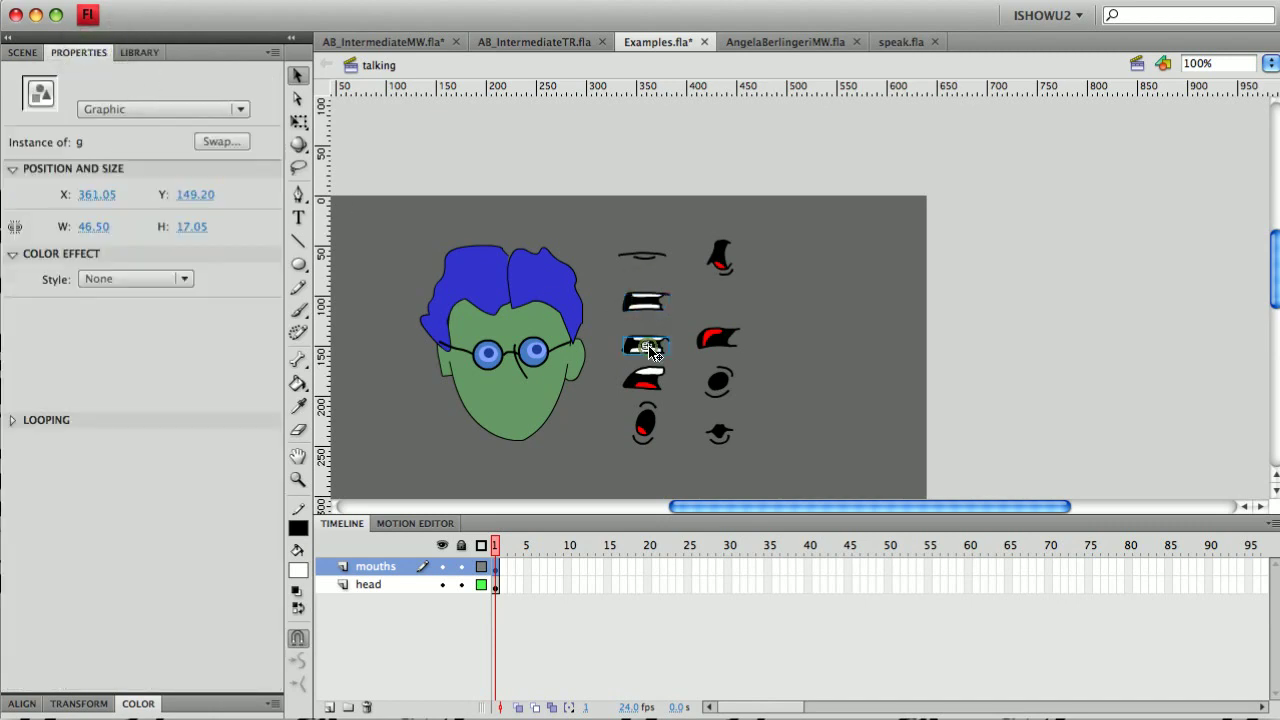
{"action": "left_click", "coordinate": [725, 345]}
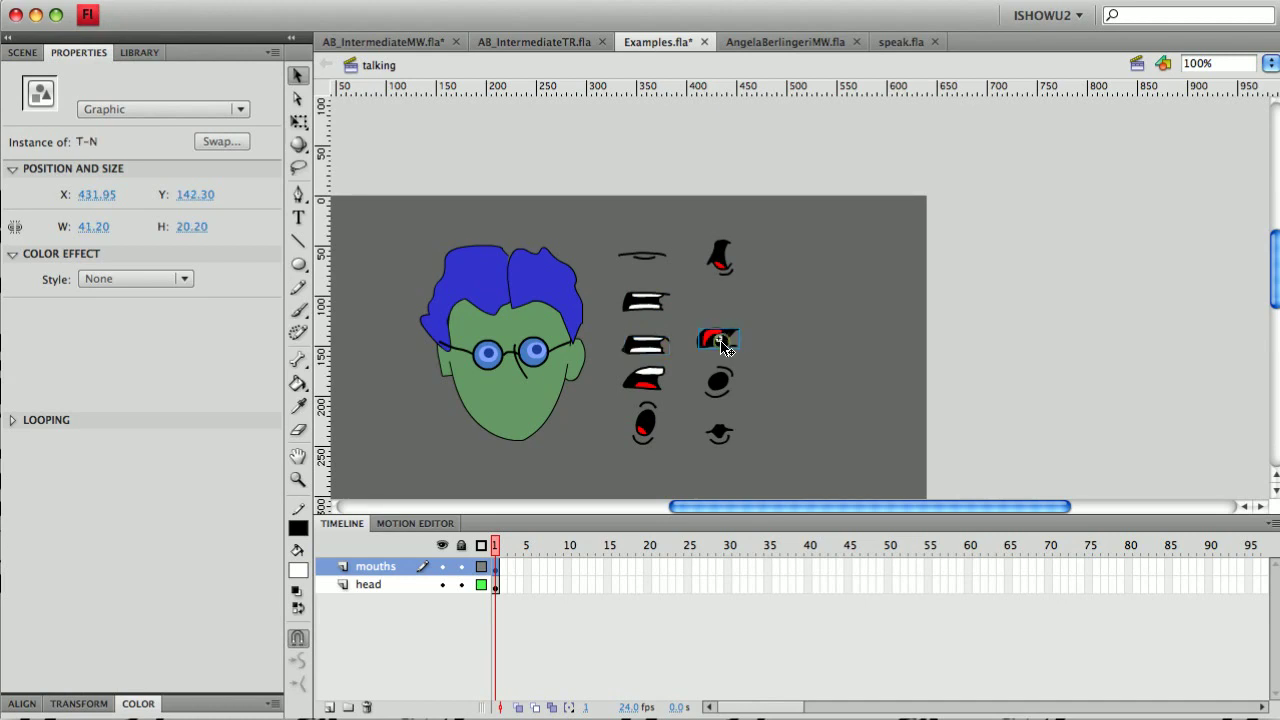
{"action": "left_click", "coordinate": [728, 256]}
{"action": "left_click", "coordinate": [726, 258]}
{"action": "left_click", "coordinate": [718, 382]}
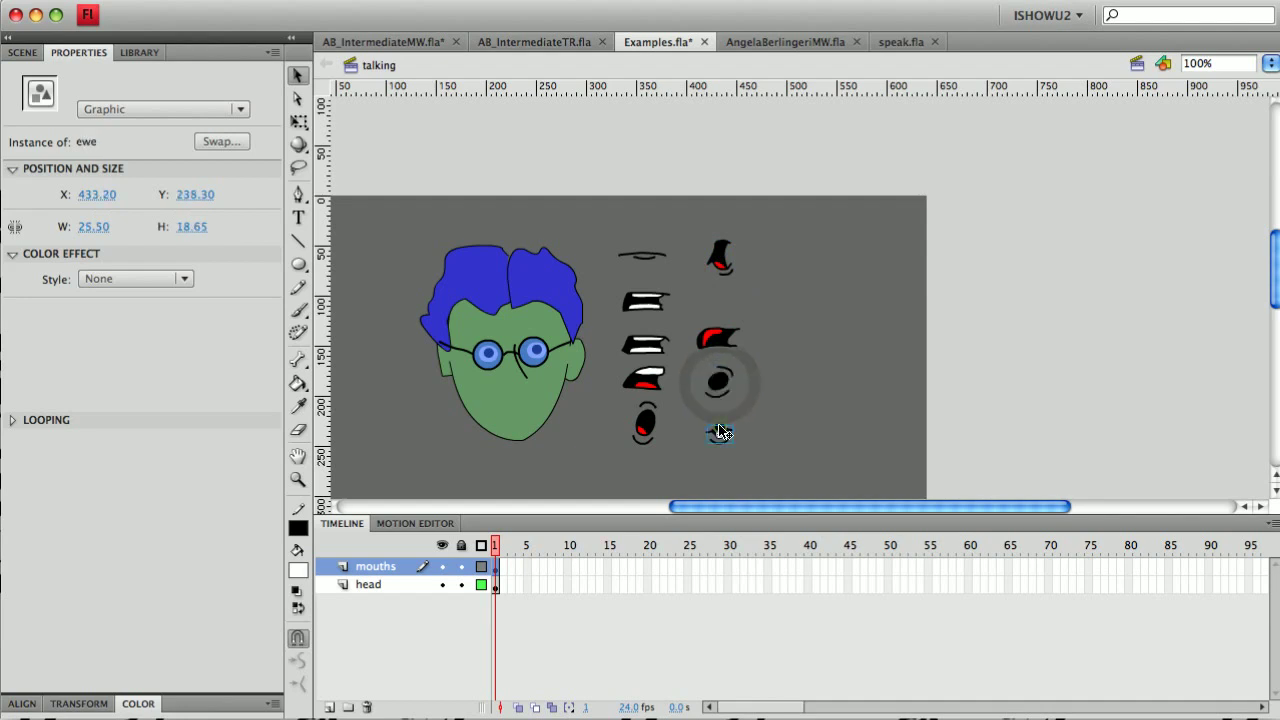
{"action": "left_click", "coordinate": [721, 432]}
{"action": "left_click", "coordinate": [645, 422]}
{"action": "left_click", "coordinate": [648, 257]}
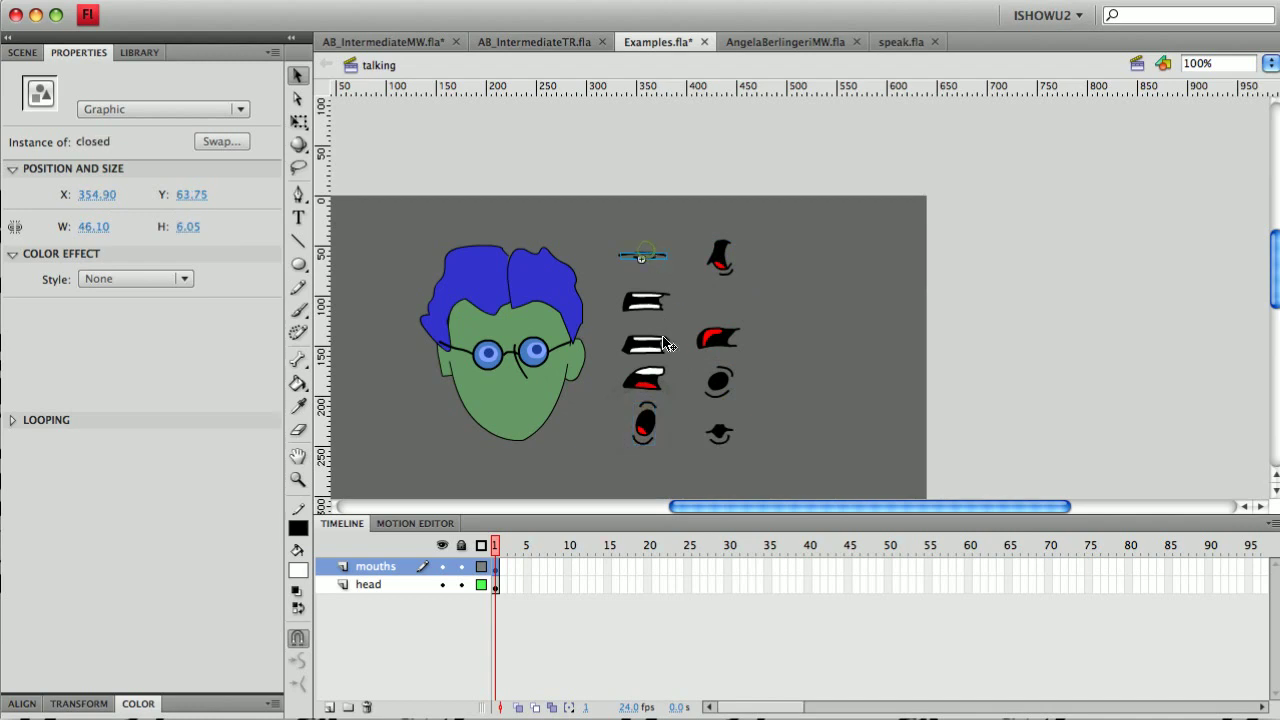
{"action": "left_click", "coordinate": [645, 377]}
{"action": "left_click", "coordinate": [645, 377]}
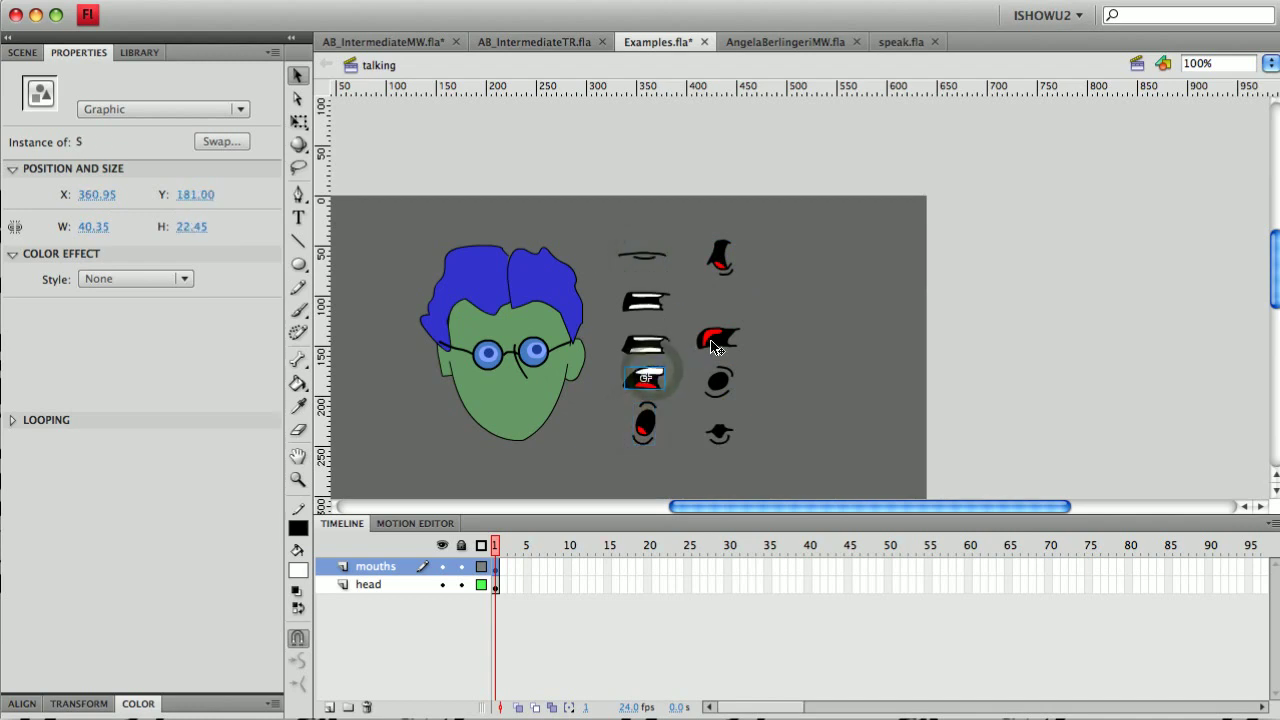
{"action": "left_click", "coordinate": [778, 344]}
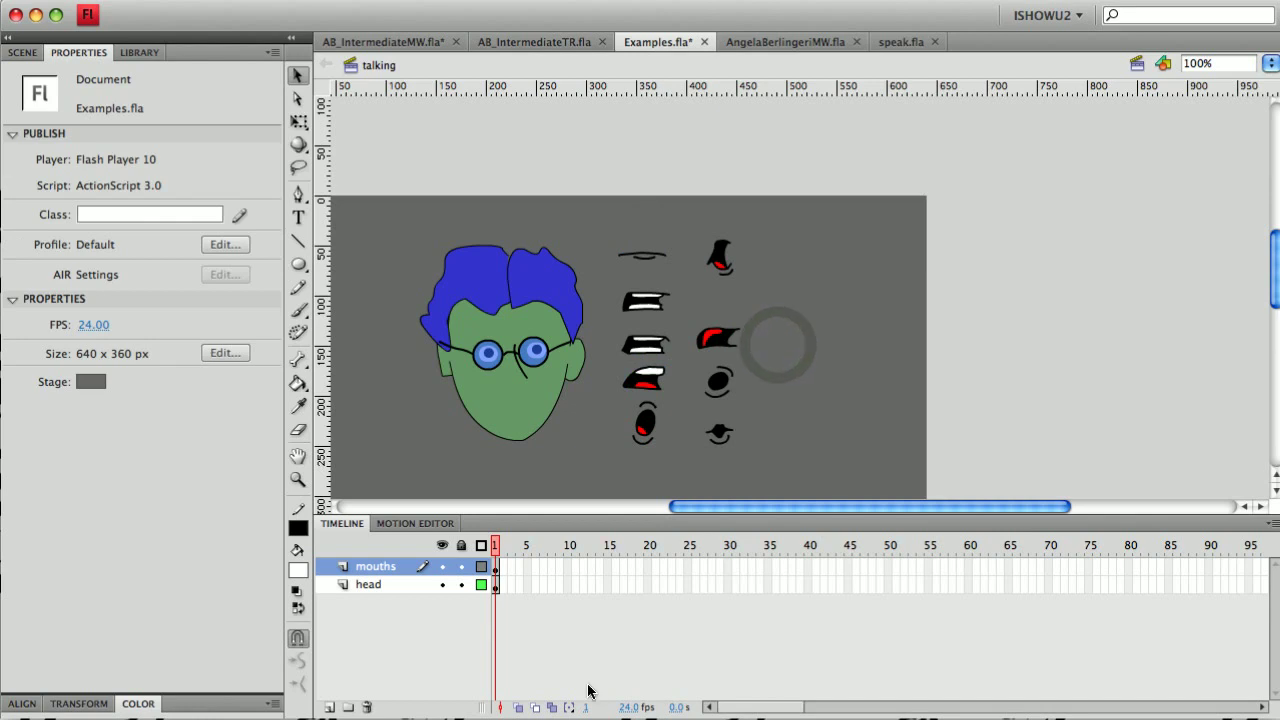
- Add a new layer beneath the head layer and name it speech
{"action": "left_click", "coordinate": [330, 707]}
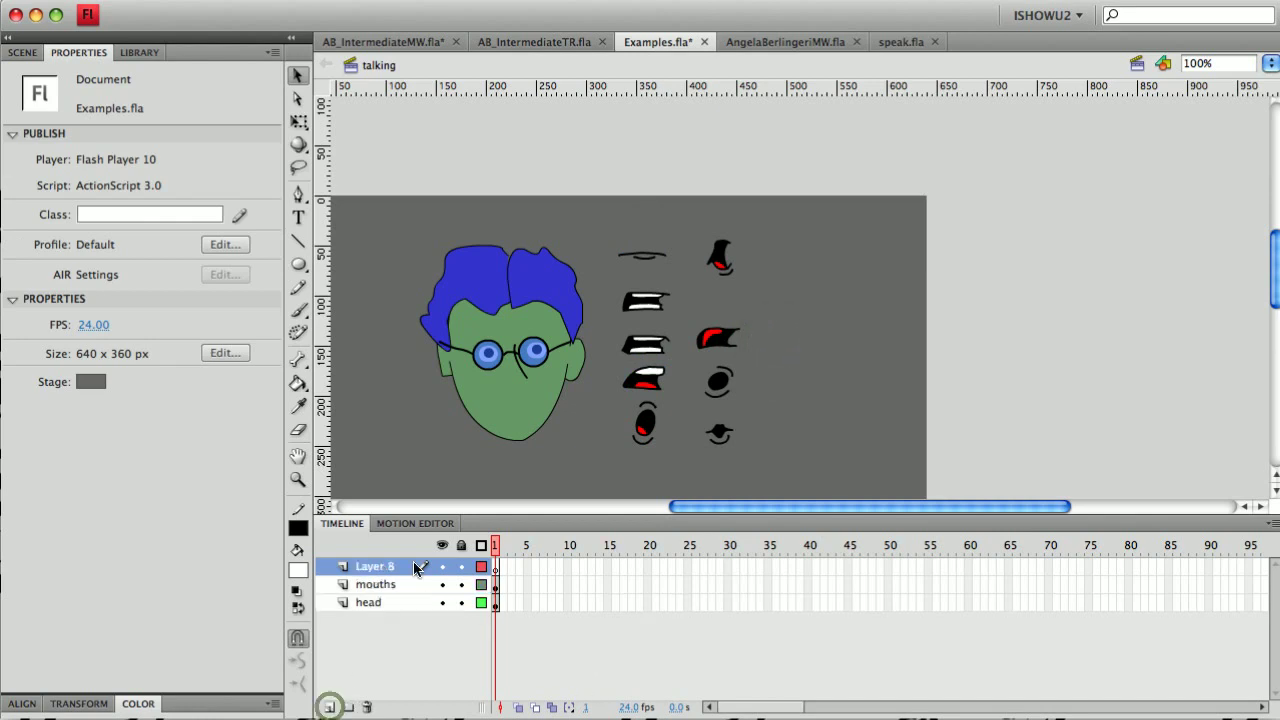
{"action": "left_click_drag", "start_coordinate": [395, 566], "coordinate": [380, 602]}
{"action": "double_click", "coordinate": [380, 602]}
{"action": "type", "text": "speech"}
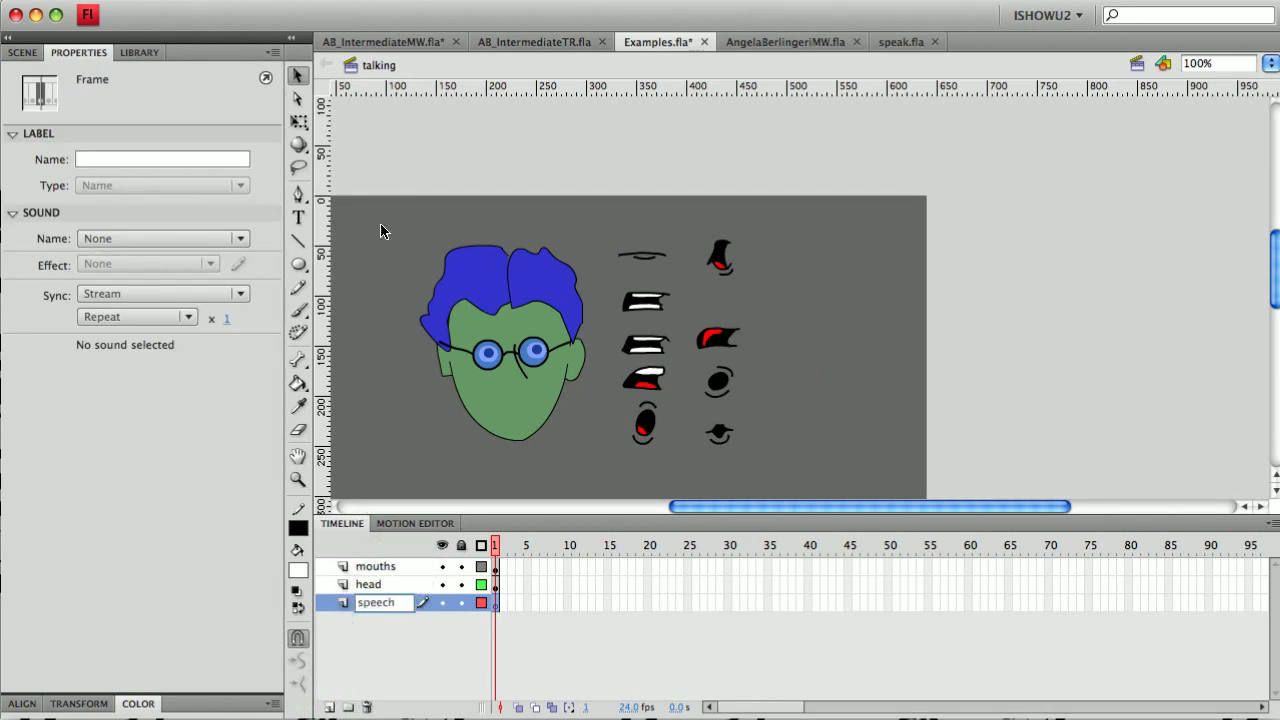
- Preview the speech WAV clip stored in the library
{"action": "left_click", "coordinate": [155, 52]}
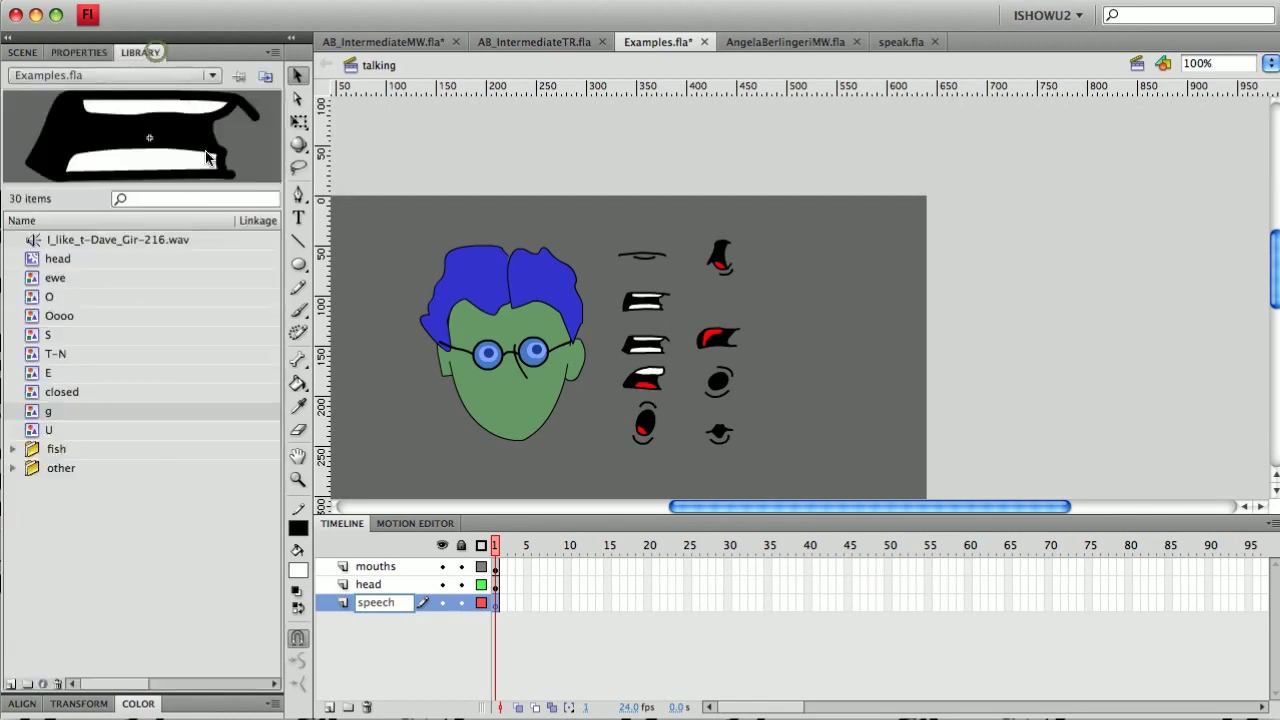
{"action": "left_click", "coordinate": [88, 242]}
{"action": "double_click", "coordinate": [88, 242]}
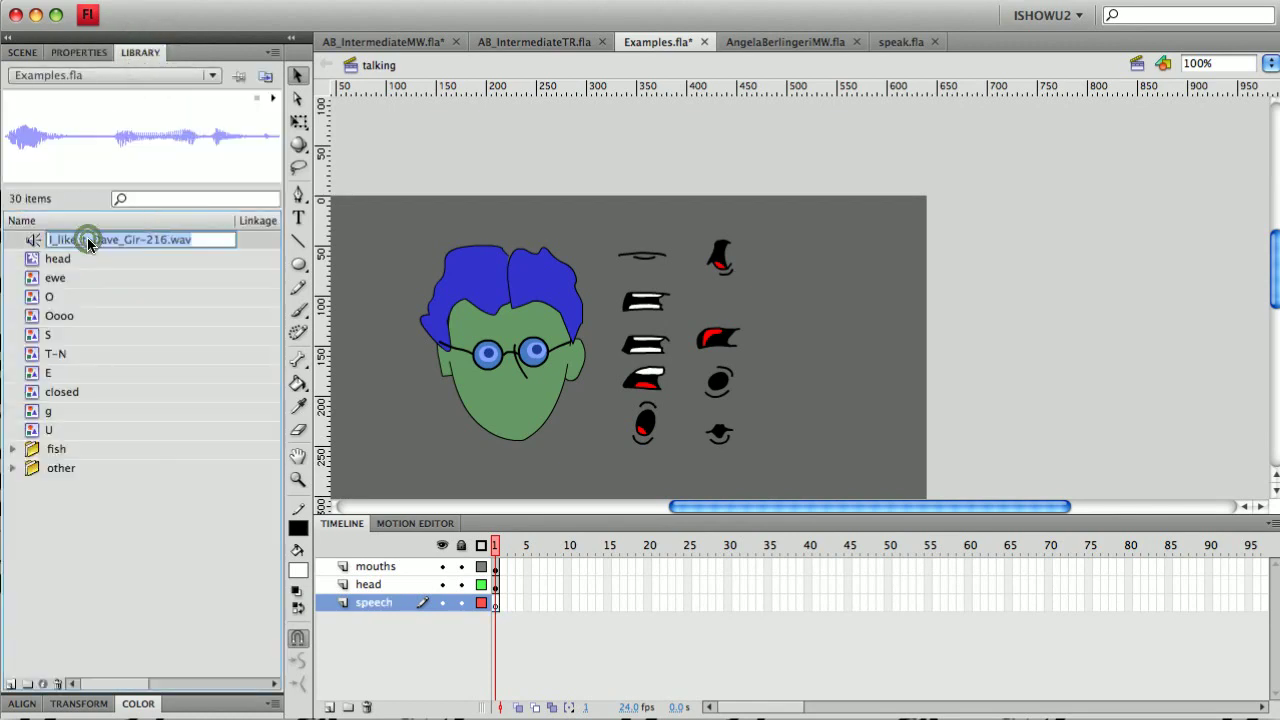
{"action": "left_click", "coordinate": [270, 103]}
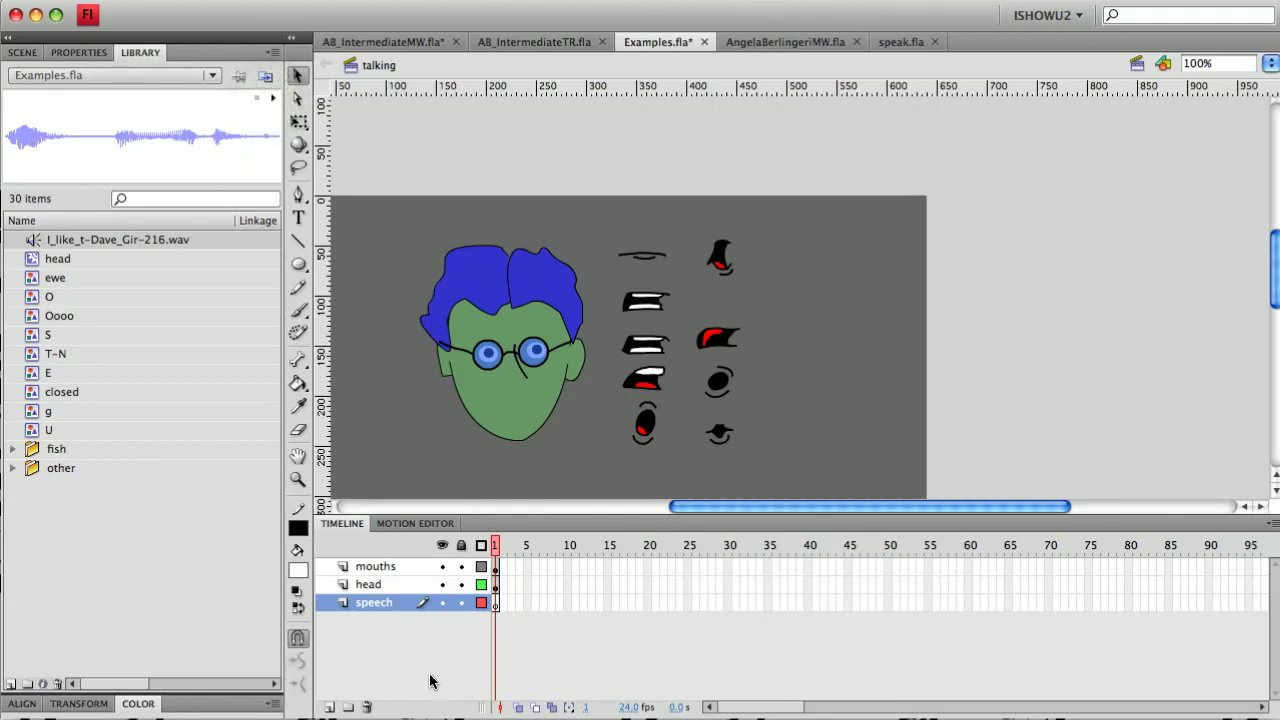
- Place the speech WAV clip on the speech layer from frame 1 and extend that layer to frame 60
{"action": "left_click", "coordinate": [493, 605]}
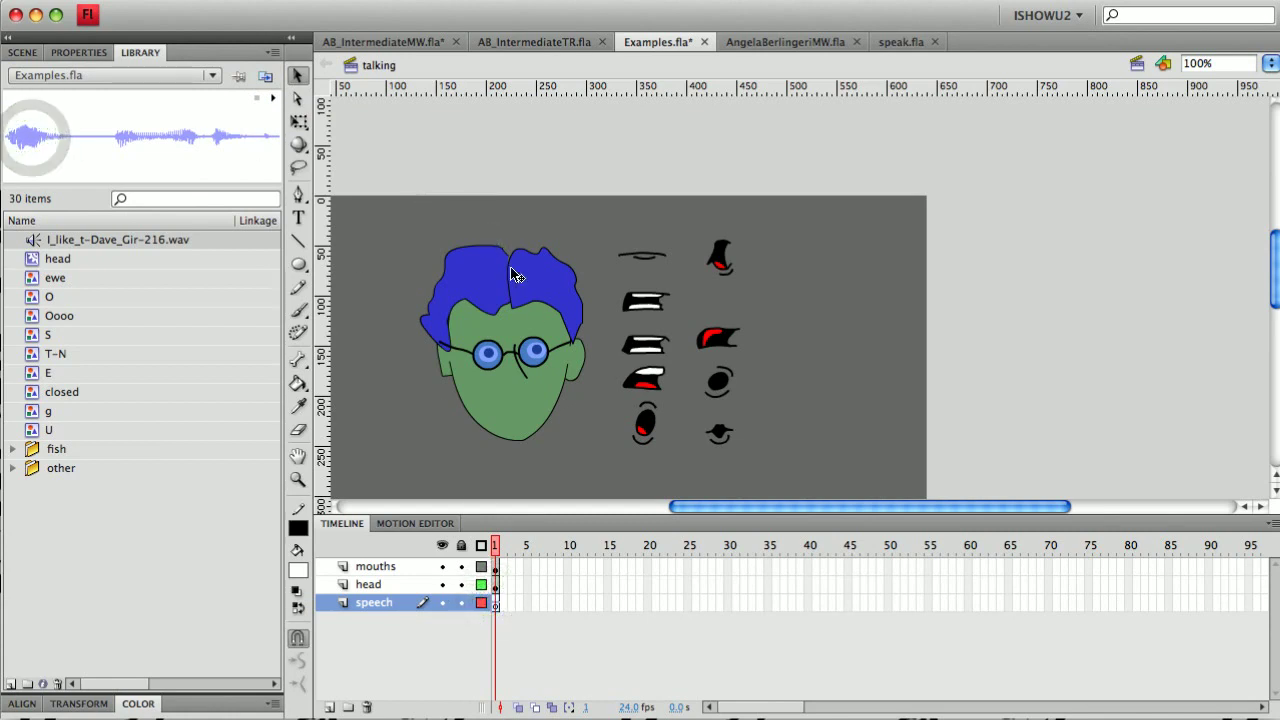
{"action": "left_click", "coordinate": [963, 603]}
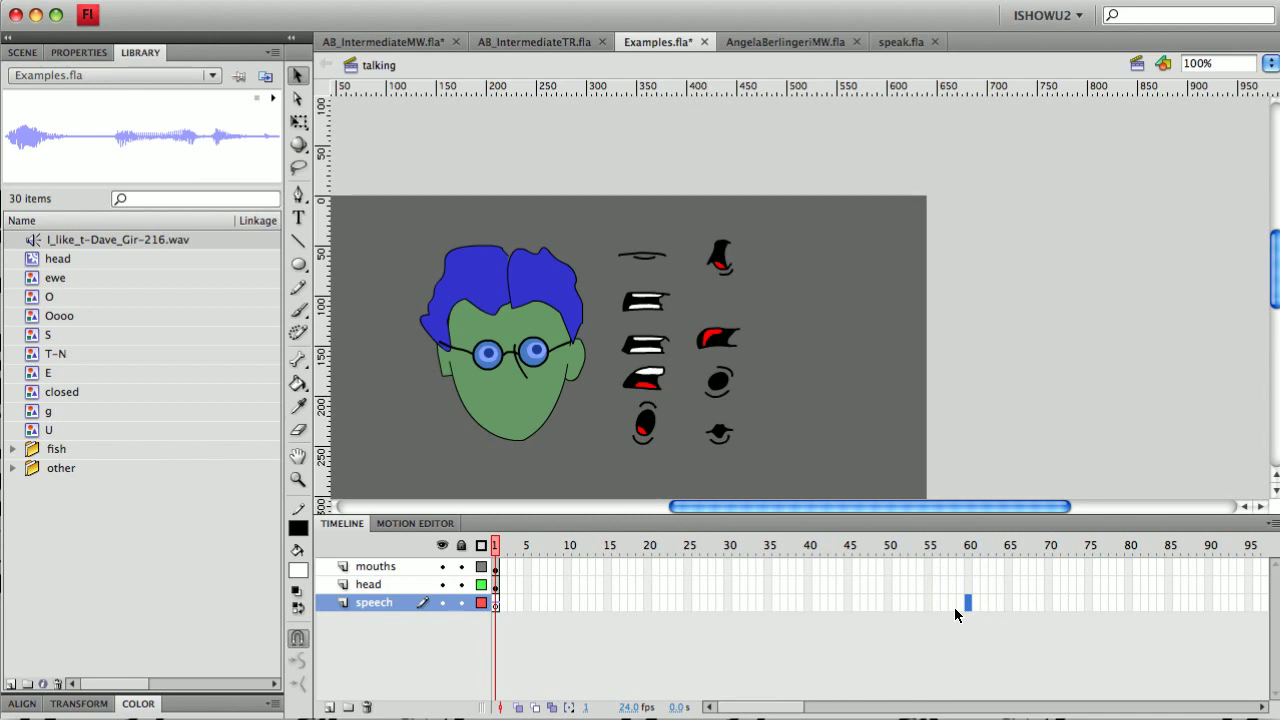
{"action": "key", "text": "F5"}
{"action": "left_click", "coordinate": [921, 647]}
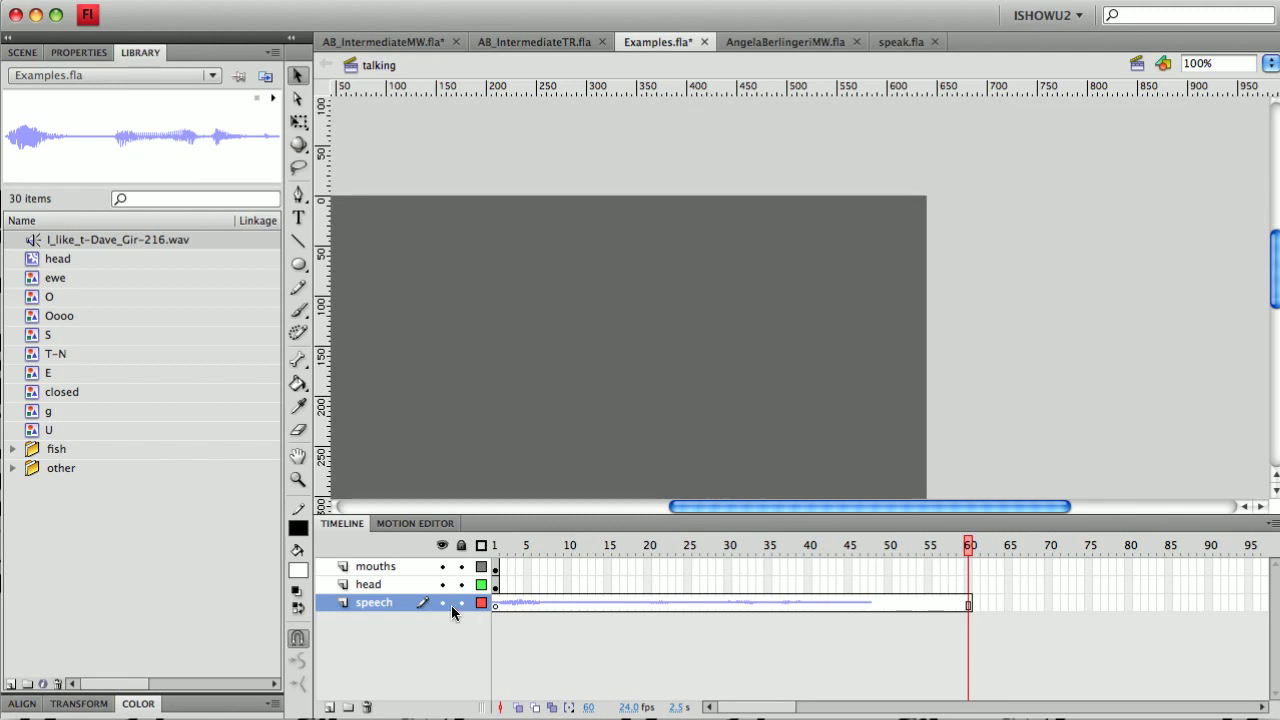
- Shift the start of the sound on the speech layer to frame 11
{"action": "left_click", "coordinate": [490, 606]}
{"action": "left_click_drag", "start_coordinate": [492, 607], "coordinate": [552, 607]}
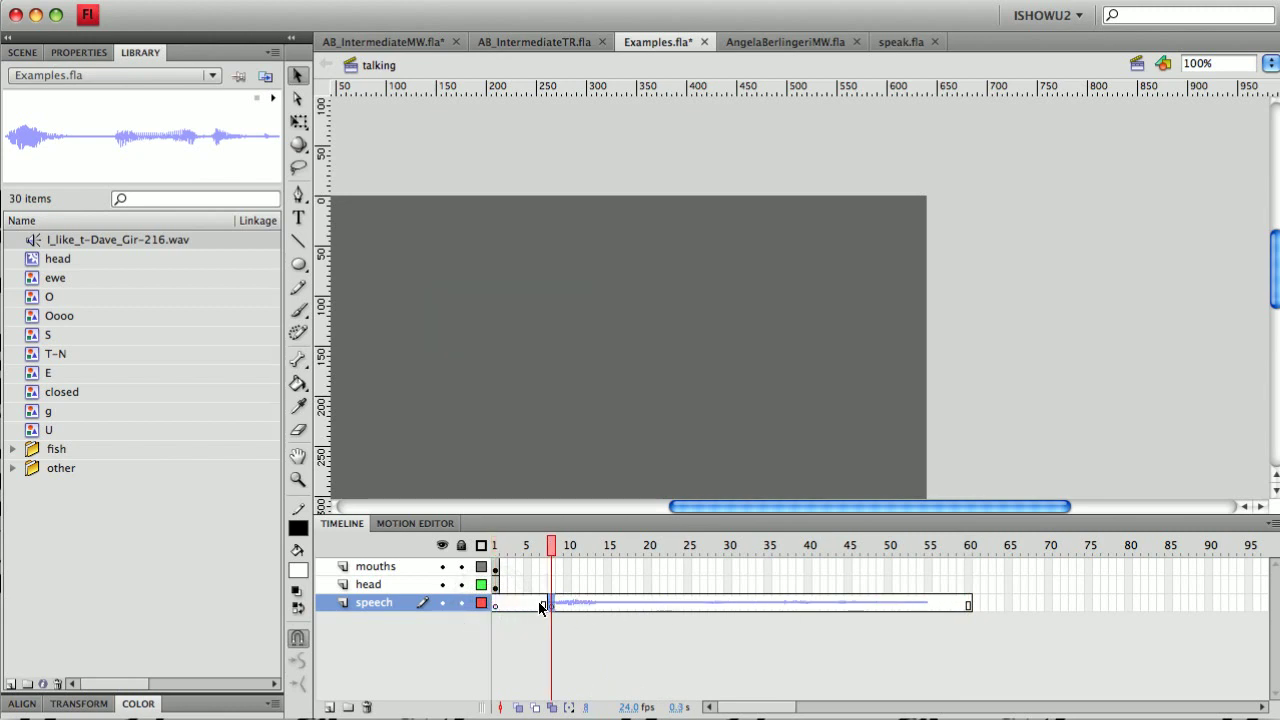
{"action": "left_click_drag", "start_coordinate": [551, 607], "coordinate": [574, 608]}
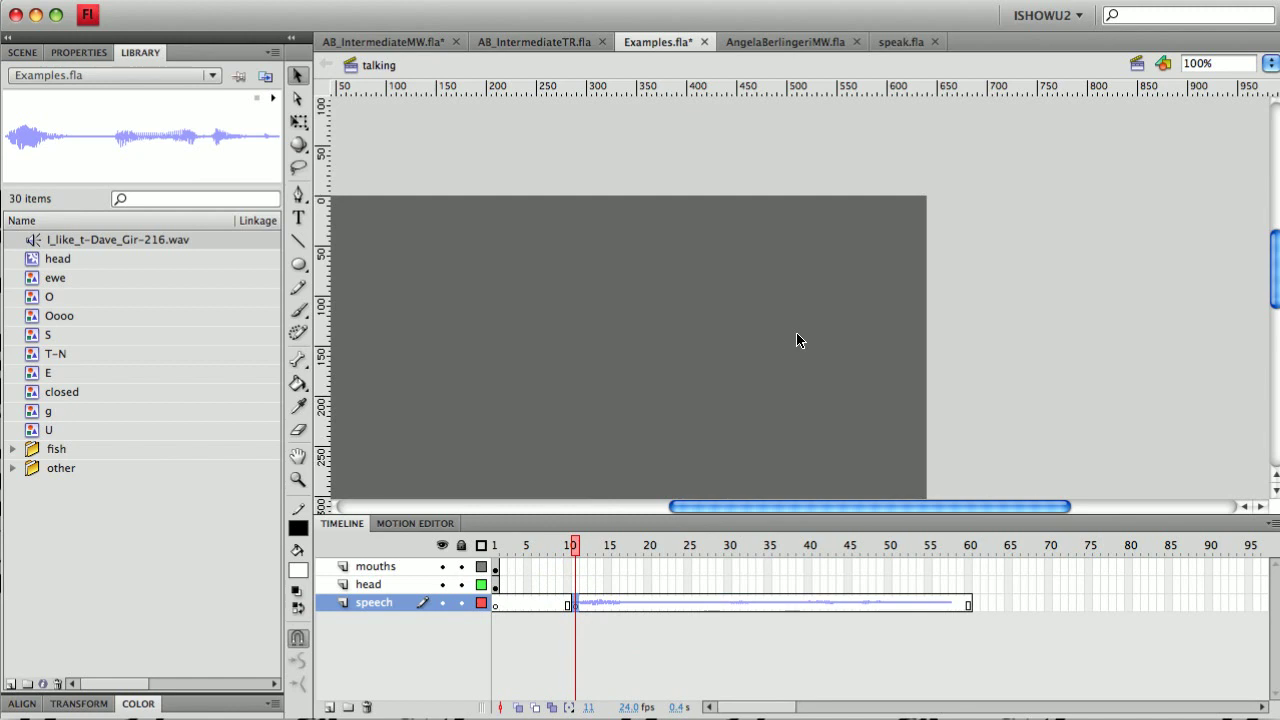
- Extend the head and mouths layers to frame 60
{"action": "left_click", "coordinate": [497, 546]}
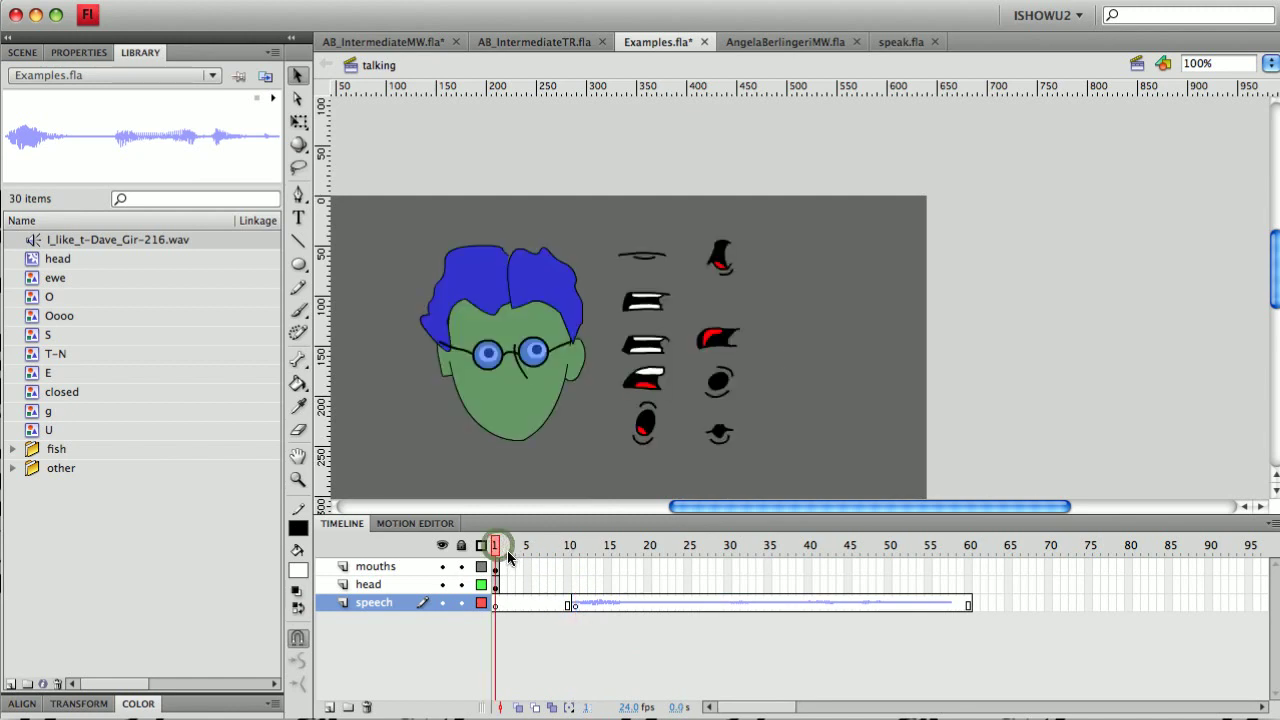
{"action": "left_click", "coordinate": [964, 584]}
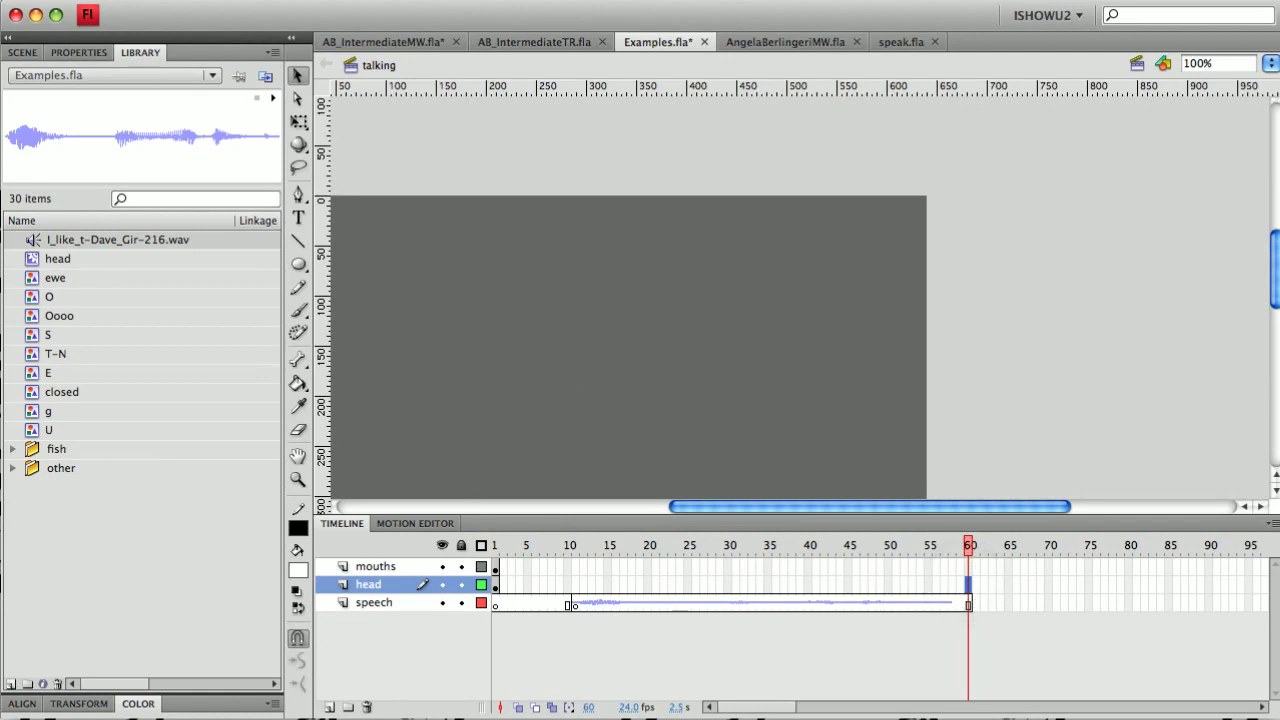
{"action": "key", "text": "F5"}
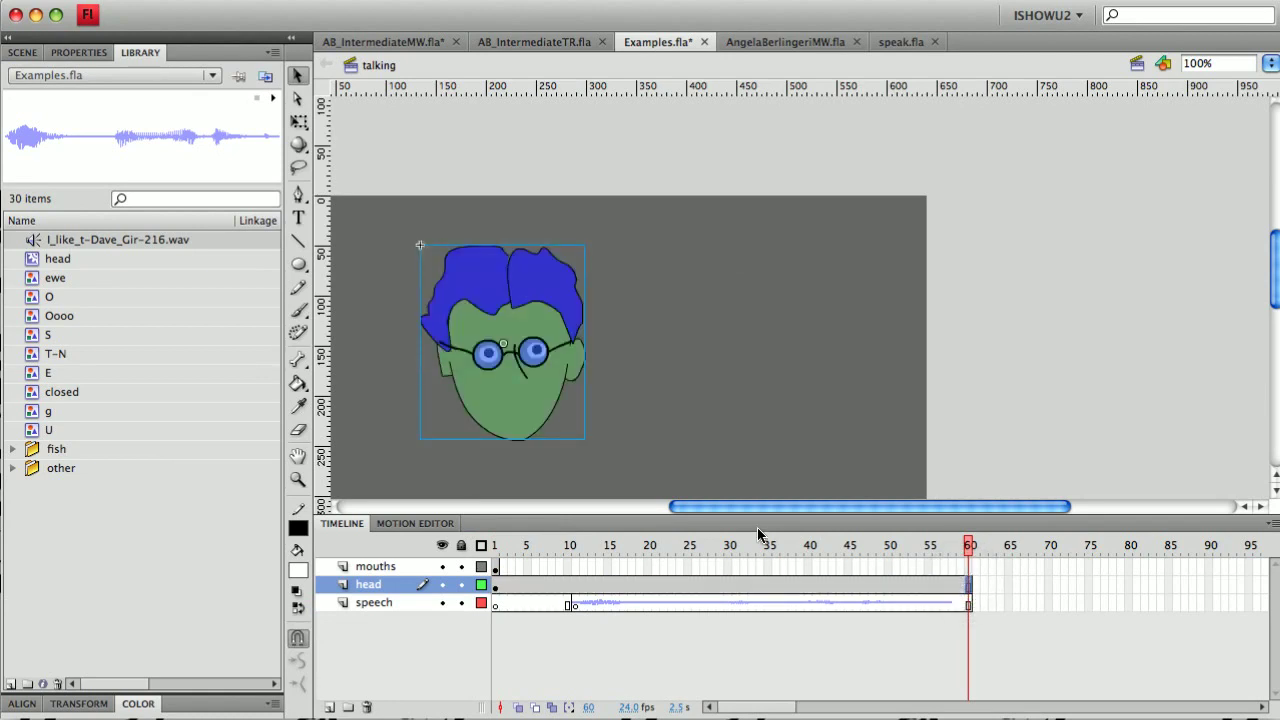
{"action": "left_click", "coordinate": [968, 565]}
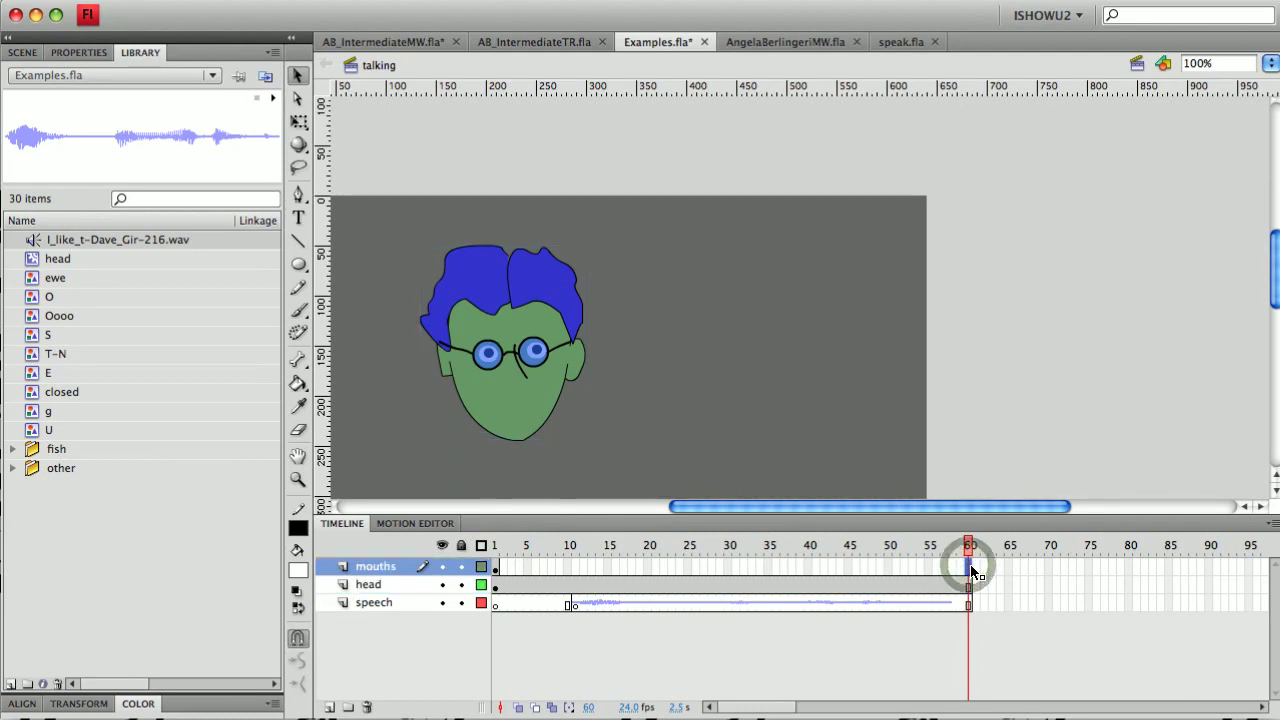
{"action": "key", "text": "F5"}
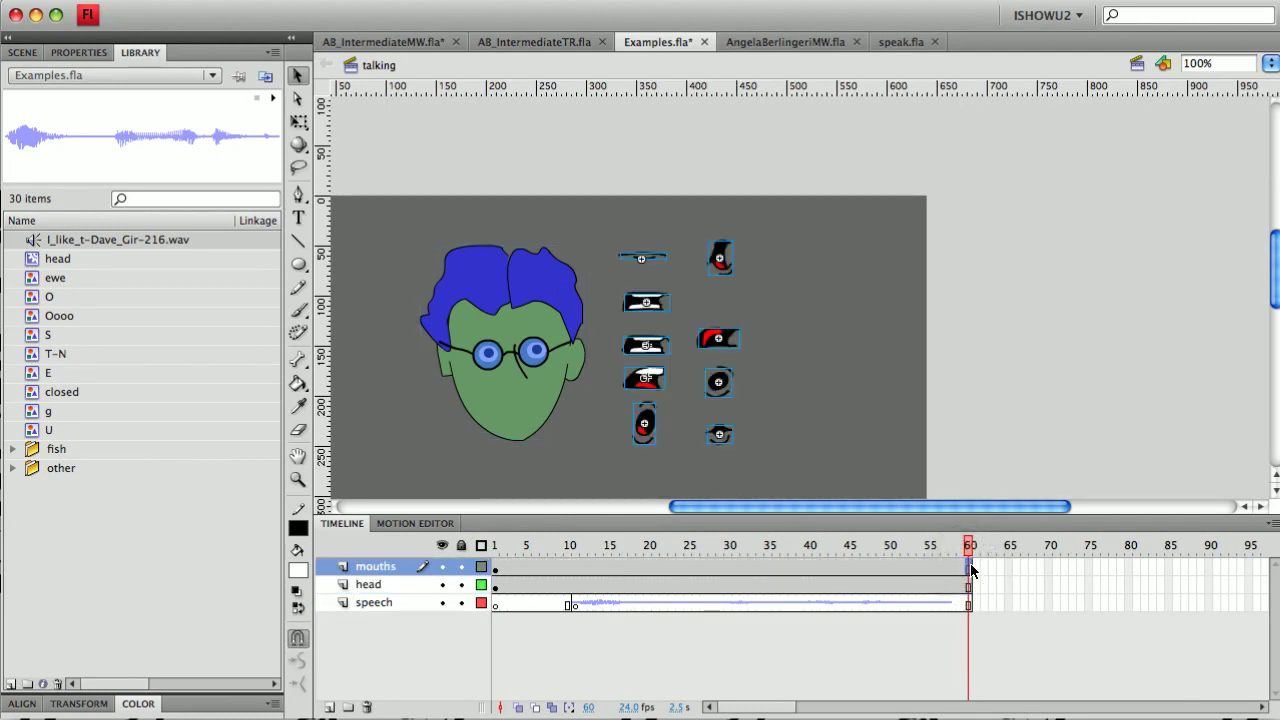
- Remove every mouth shape except the closed one and place the closed mouth on the face below the nose
{"action": "left_click", "coordinate": [802, 310]}
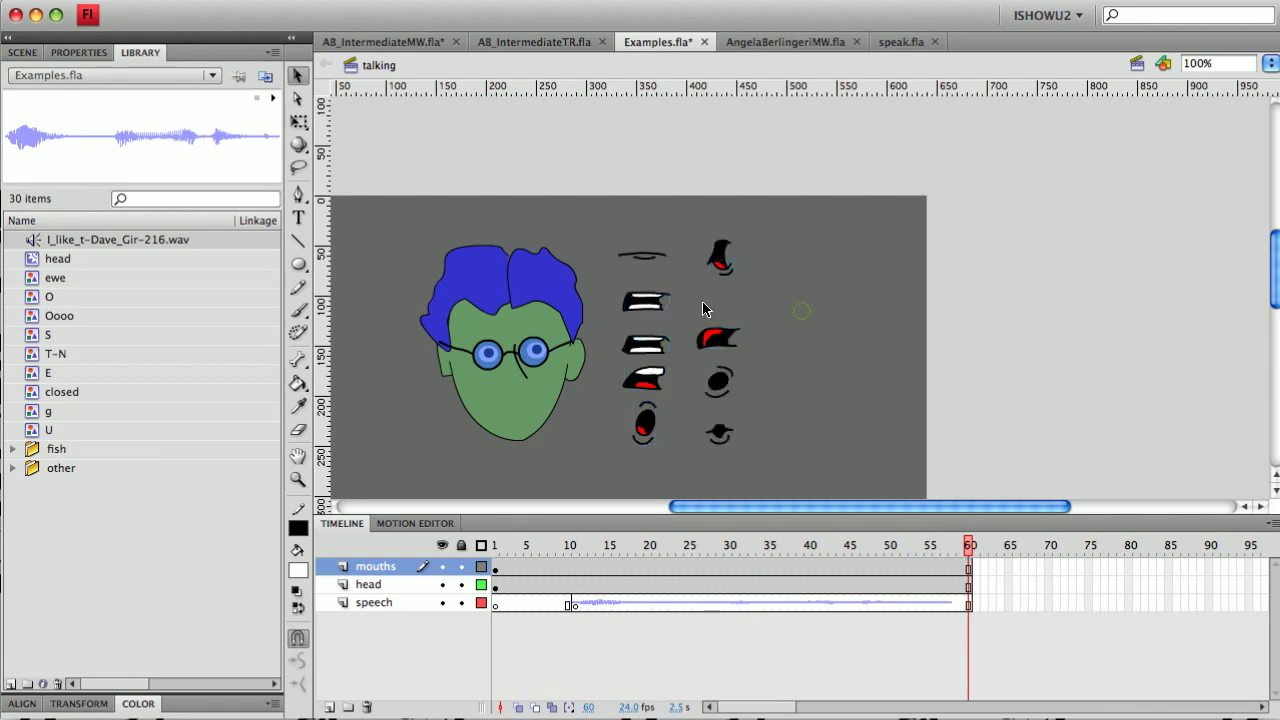
{"action": "left_click_drag", "start_coordinate": [610, 283], "coordinate": [748, 442]}
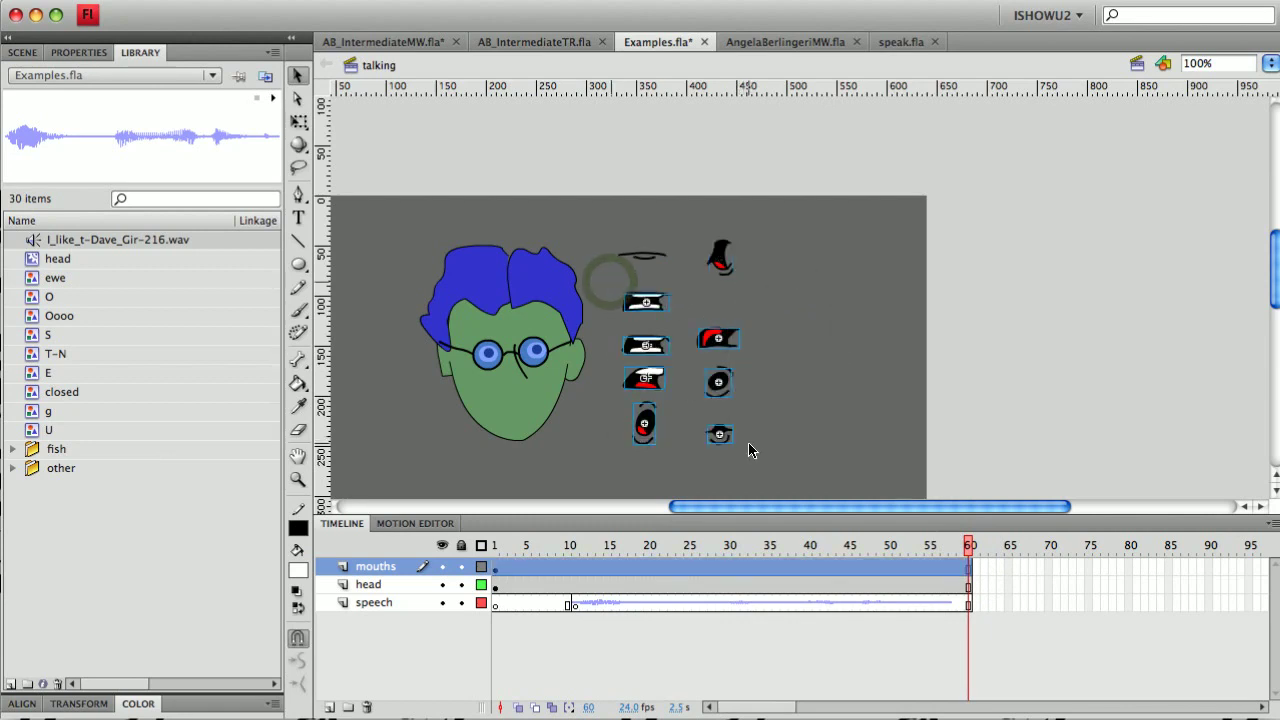
{"action": "key", "text": "Delete"}
{"action": "left_click_drag", "start_coordinate": [720, 250], "coordinate": [528, 407]}
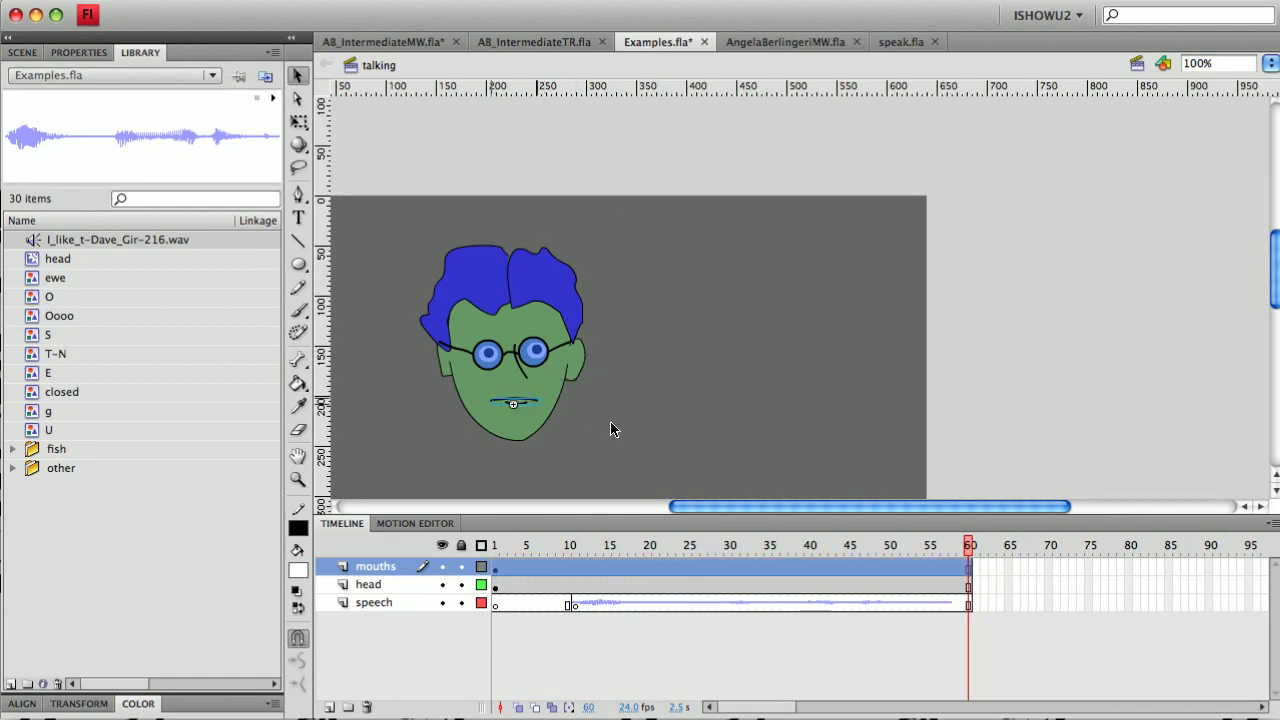
{"action": "left_click", "coordinate": [744, 433]}
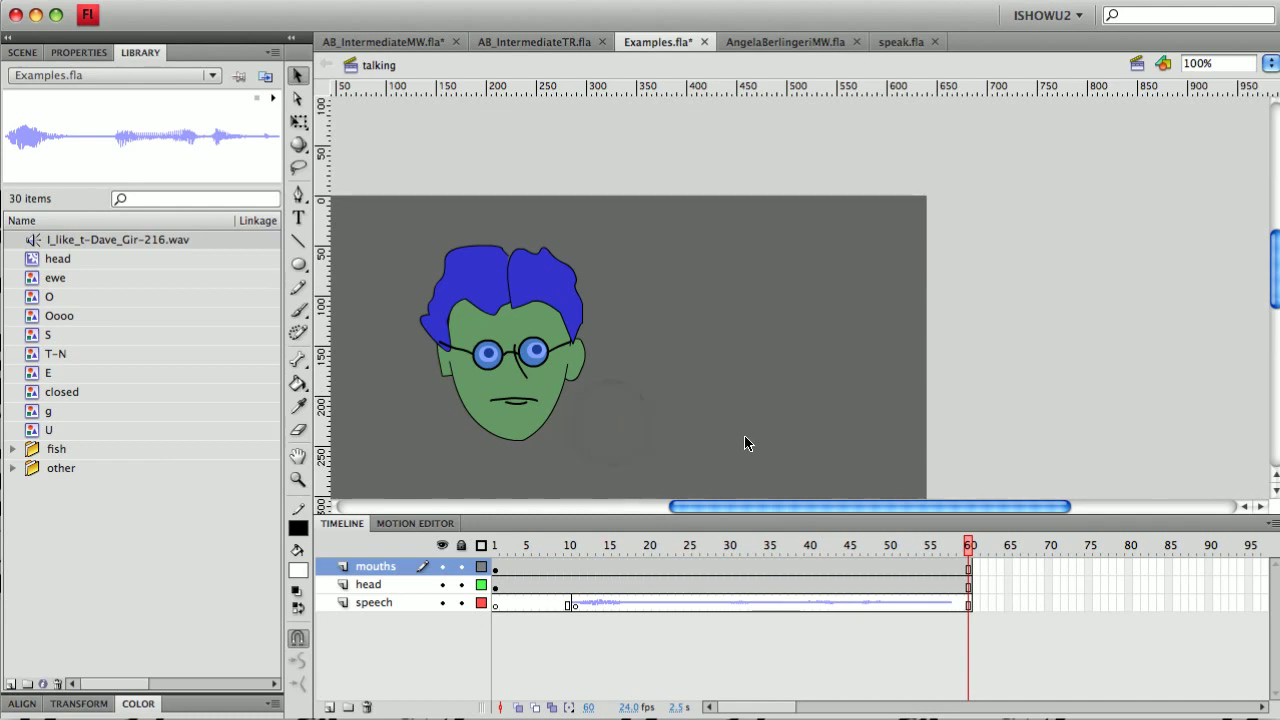
{"action": "left_click", "coordinate": [520, 402]}
{"action": "left_click", "coordinate": [666, 425]}
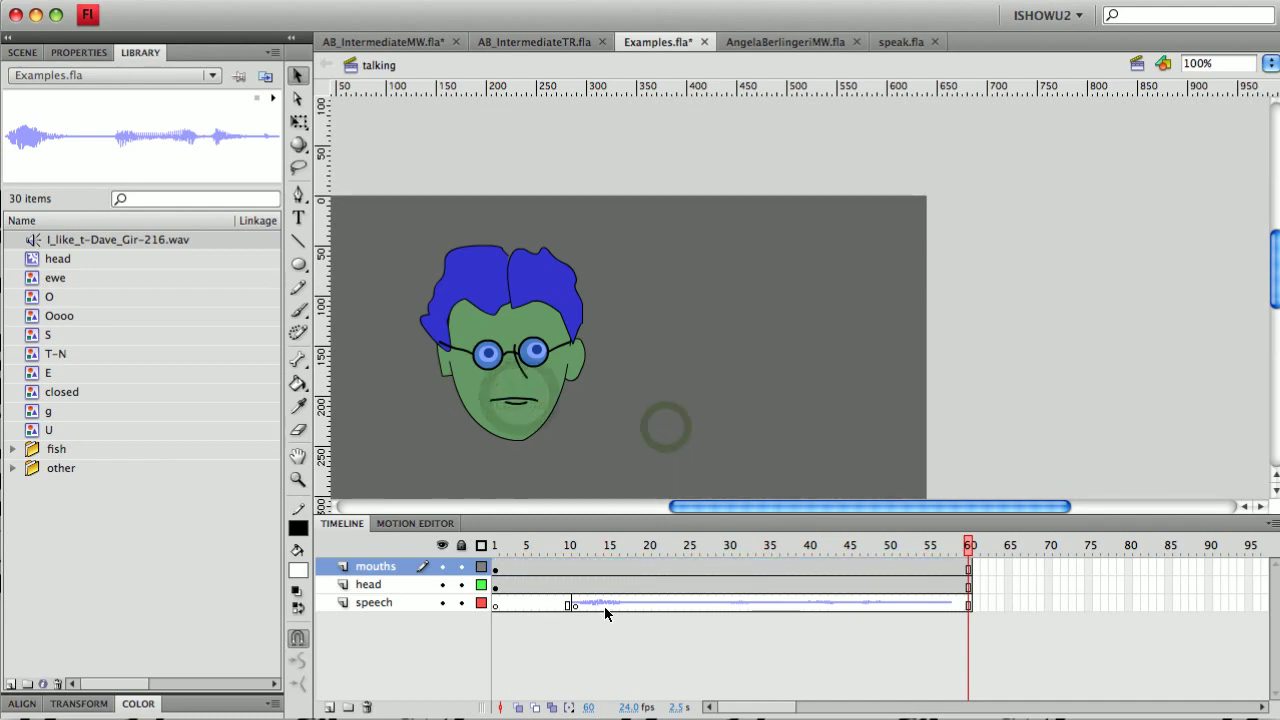
- Insert a keyframe at frame 11 on the mouths layer, in line with the start of the sound
{"action": "left_click", "coordinate": [574, 568]}
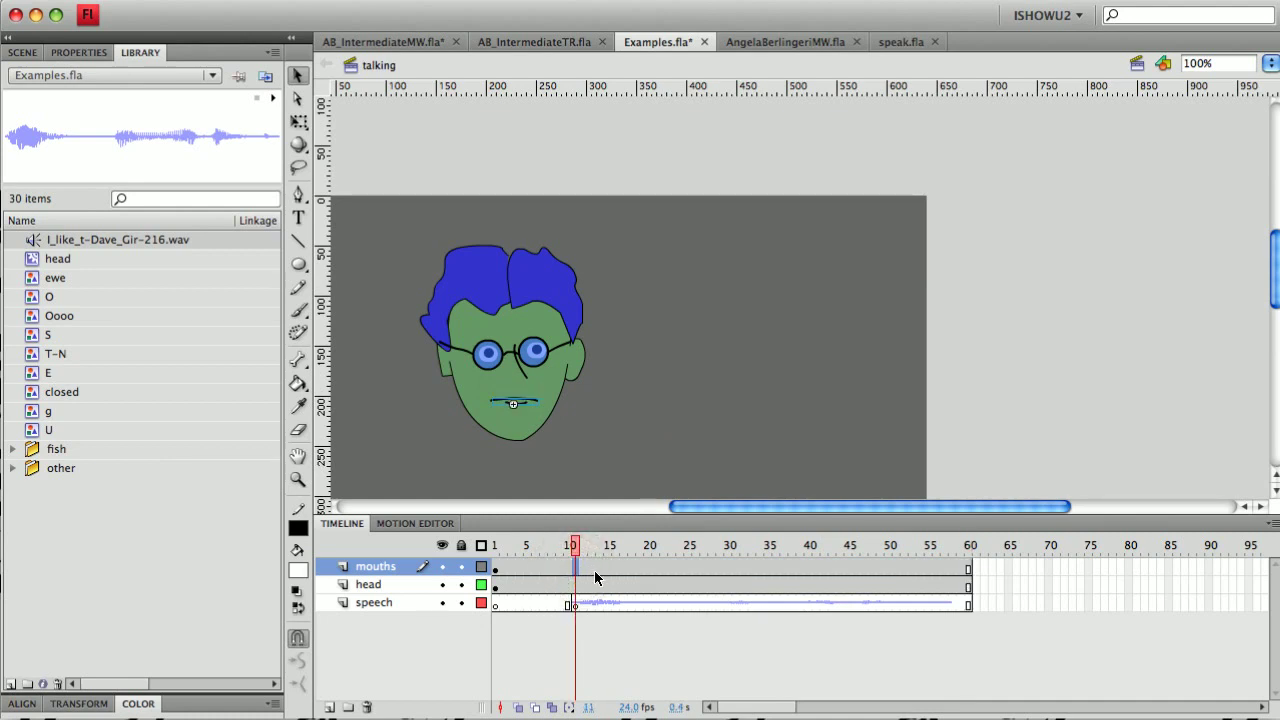
{"action": "key", "text": "F6"}
{"action": "left_click", "coordinate": [579, 605]}
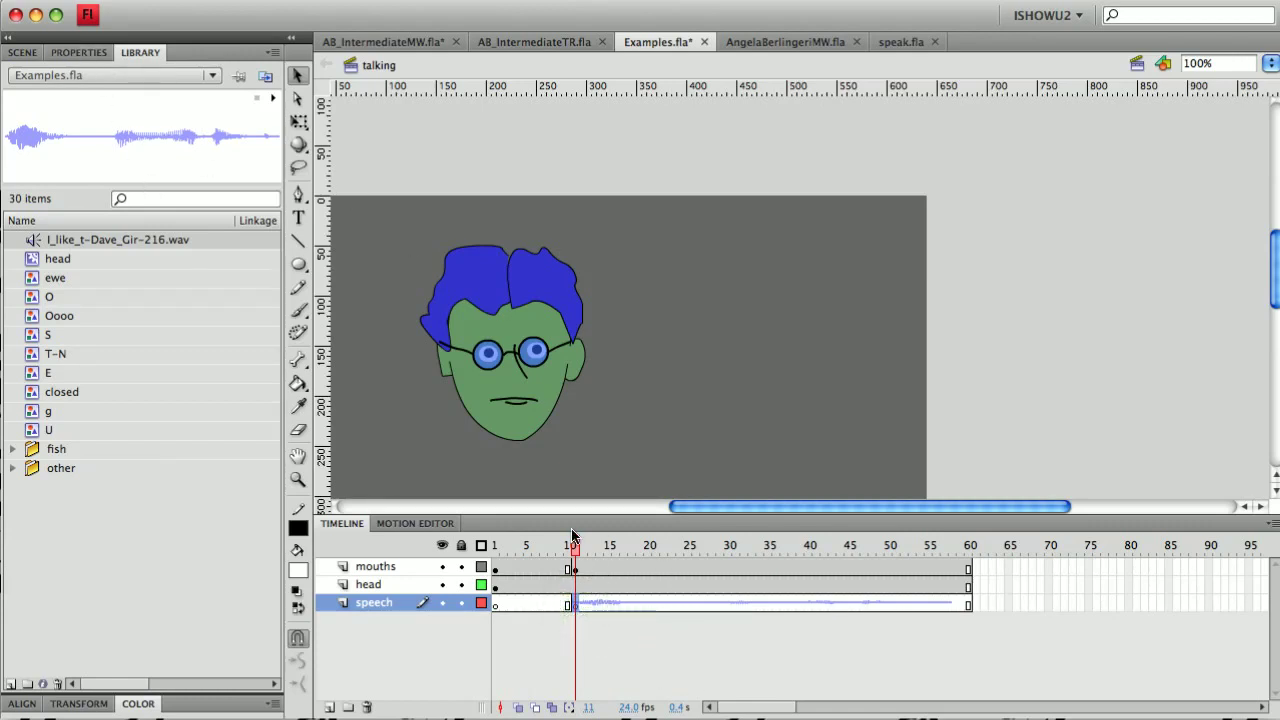
- Check the sync mode of the sound starting at frame 11 on the speech layer, keeping it on Stream
{"action": "mouse_move", "coordinate": [577, 553]}
{"action": "left_mouse_down"}
{"action": "mouse_move", "coordinate": [614, 550]}
{"action": "mouse_move", "coordinate": [574, 549]}
{"action": "left_mouse_up"}
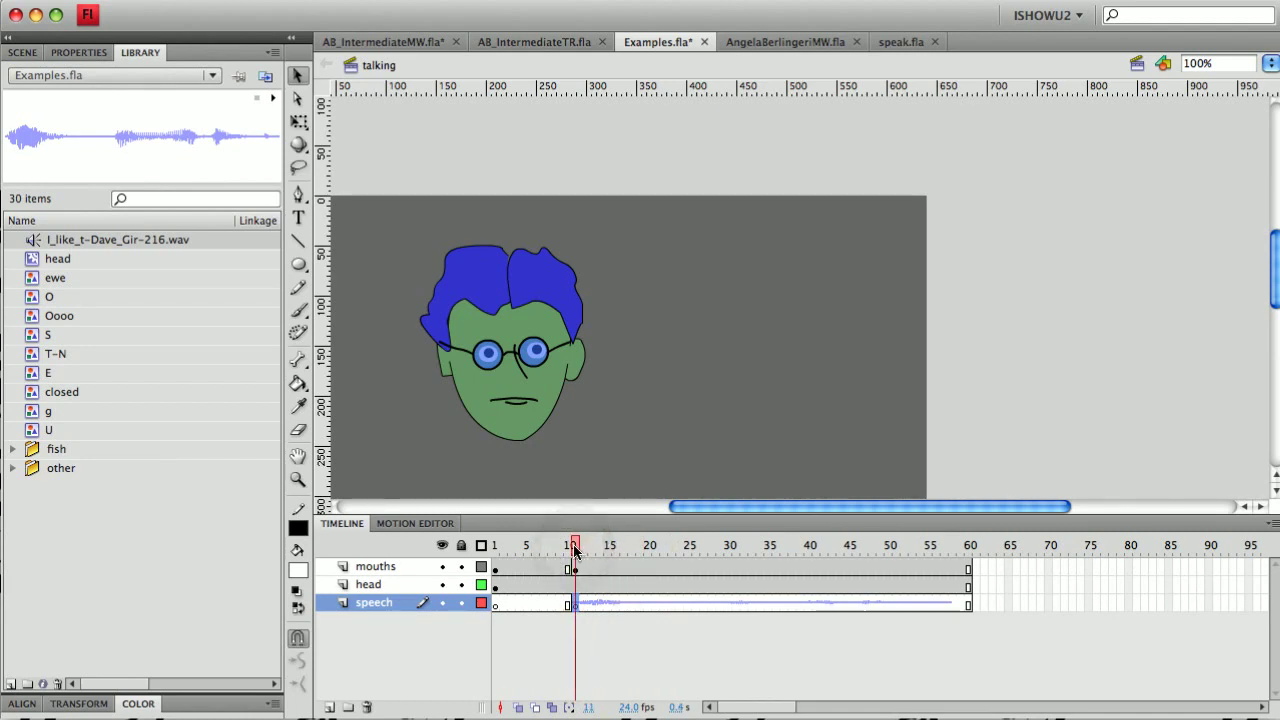
{"action": "left_click", "coordinate": [578, 604]}
{"action": "left_click", "coordinate": [89, 56]}
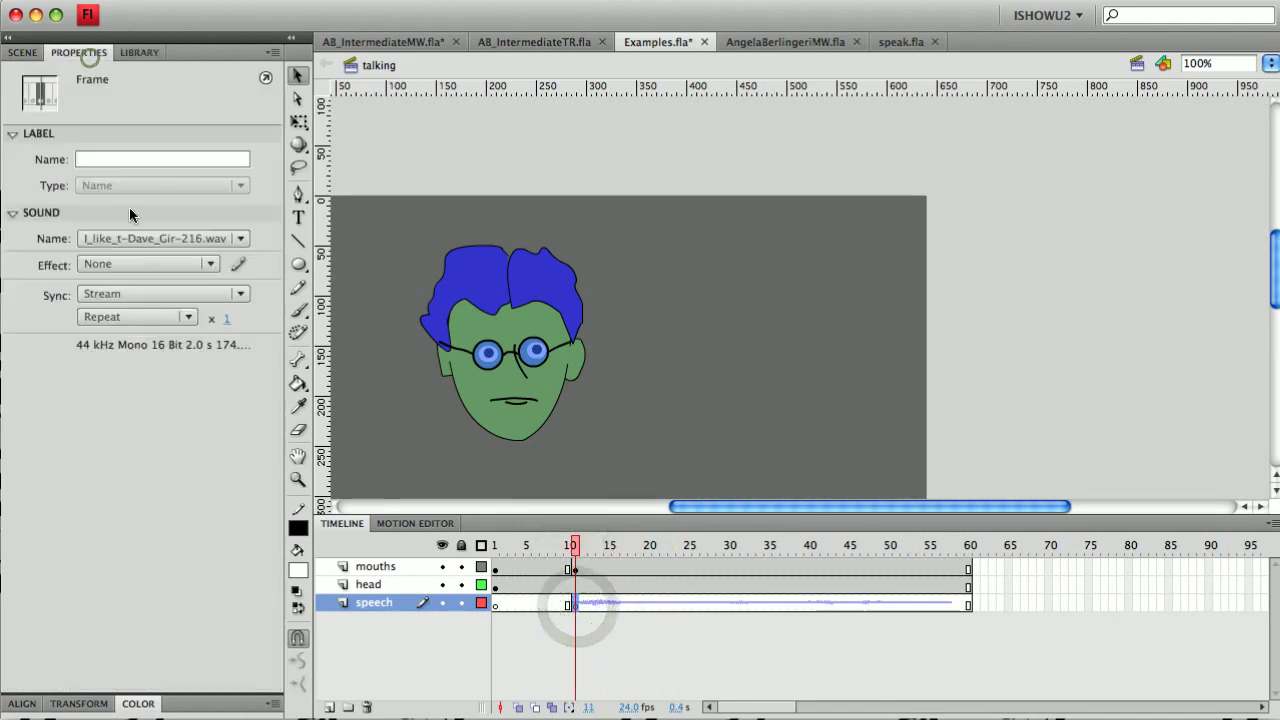
{"action": "left_click", "coordinate": [129, 297]}
{"action": "left_click", "coordinate": [130, 299]}
{"action": "left_click", "coordinate": [129, 300]}
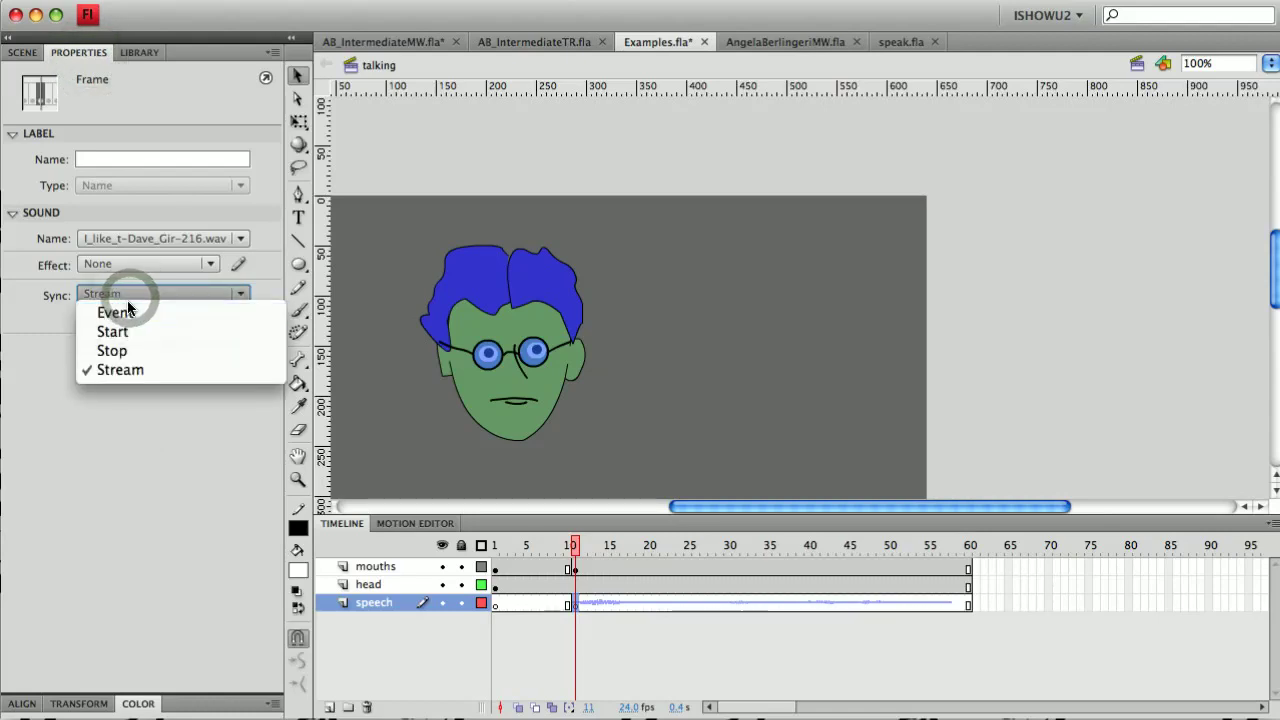
{"action": "left_click", "coordinate": [127, 294]}
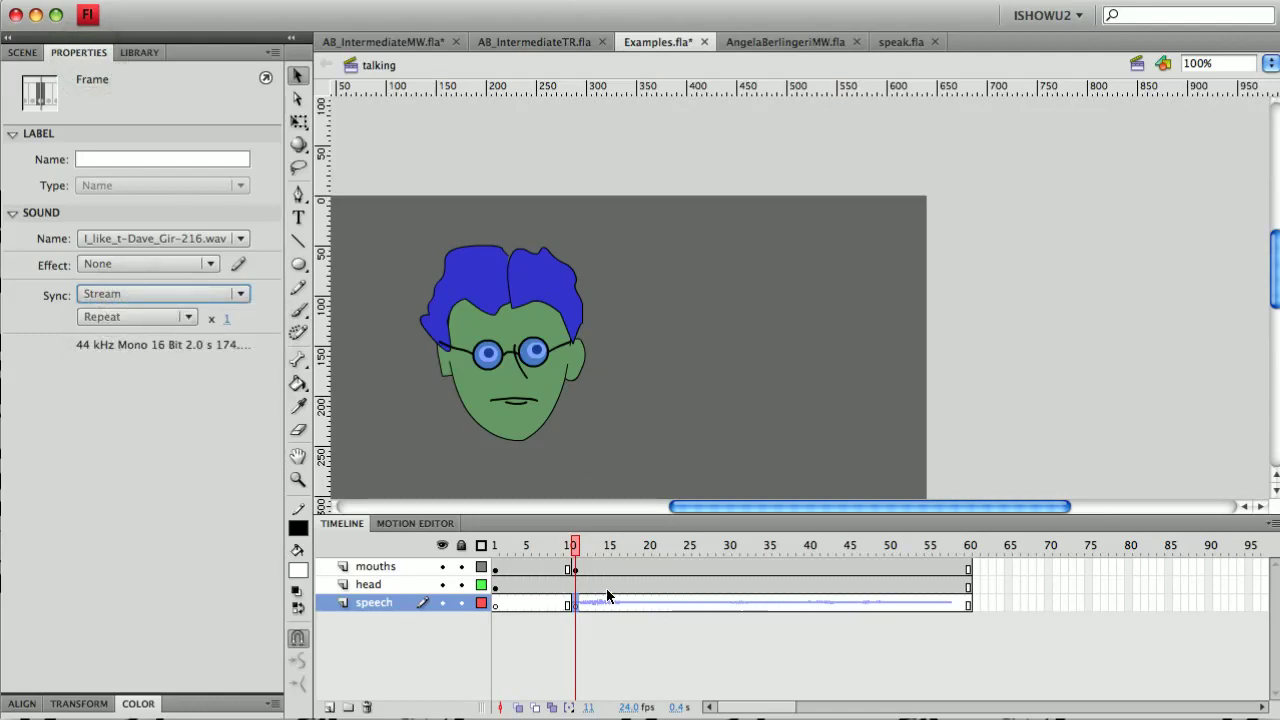
{"action": "mouse_move", "coordinate": [576, 545]}
{"action": "left_mouse_down"}
{"action": "mouse_move", "coordinate": [608, 545]}
{"action": "mouse_move", "coordinate": [574, 547]}
{"action": "left_mouse_up"}
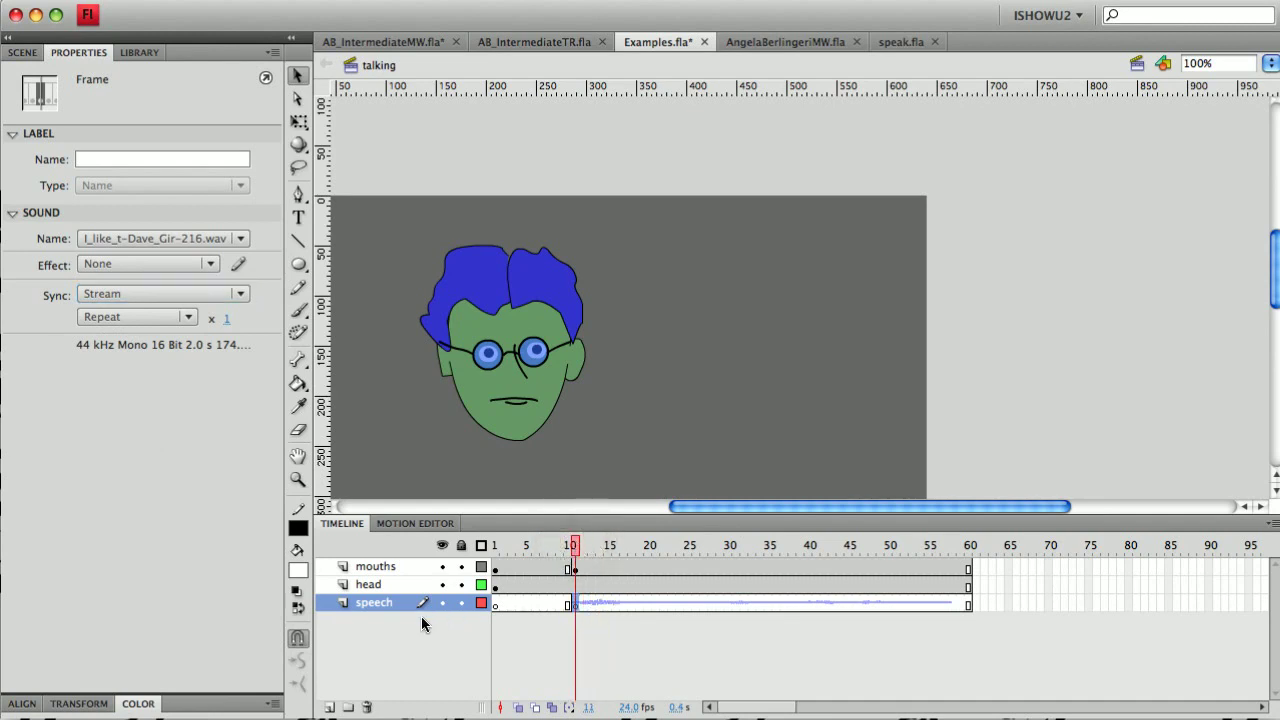
- Set the speech layer's height to 300% and play the timeline from frame 1
{"action": "right_click", "coordinate": [366, 605]}
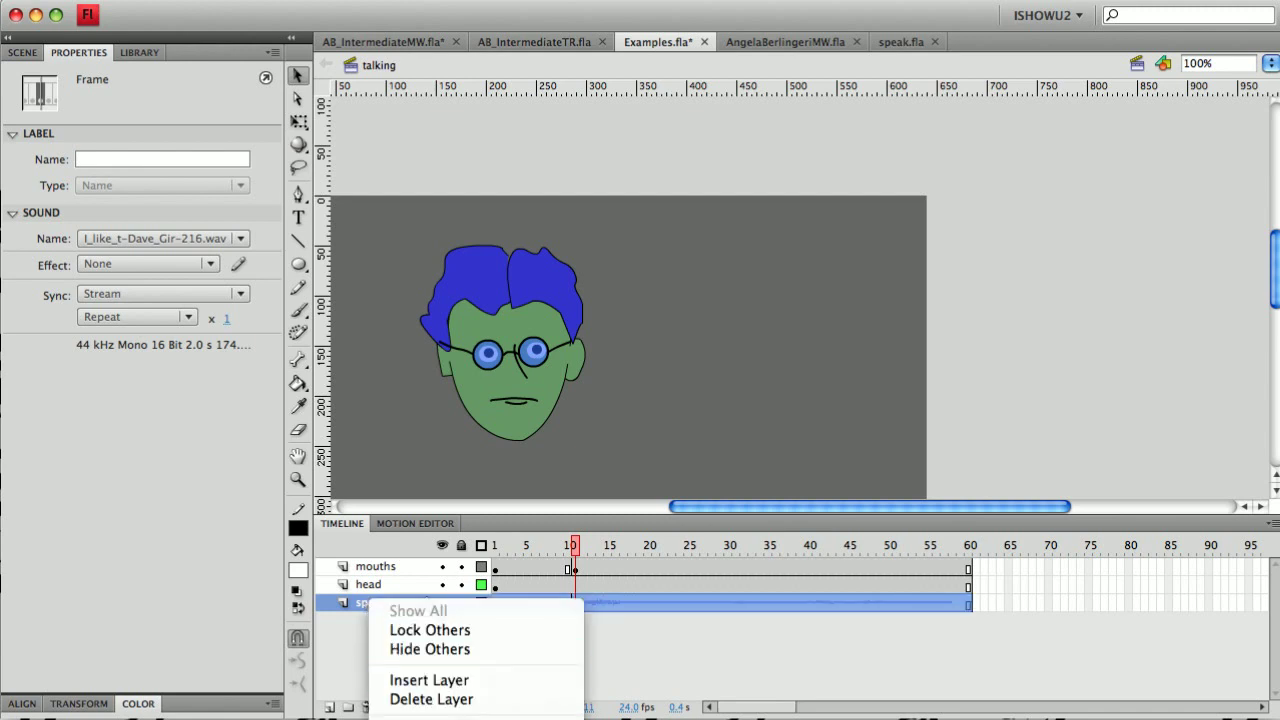
{"action": "left_click", "coordinate": [430, 716]}
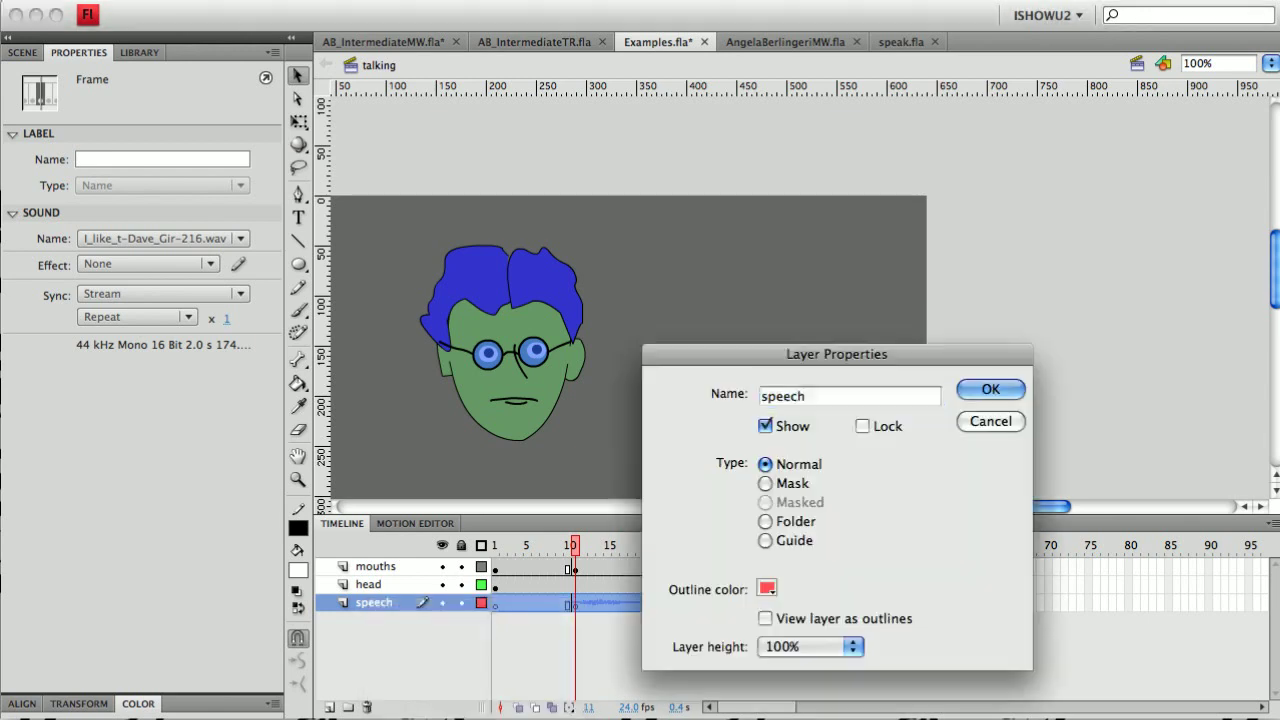
{"action": "left_click", "coordinate": [819, 646]}
{"action": "left_click", "coordinate": [818, 683]}
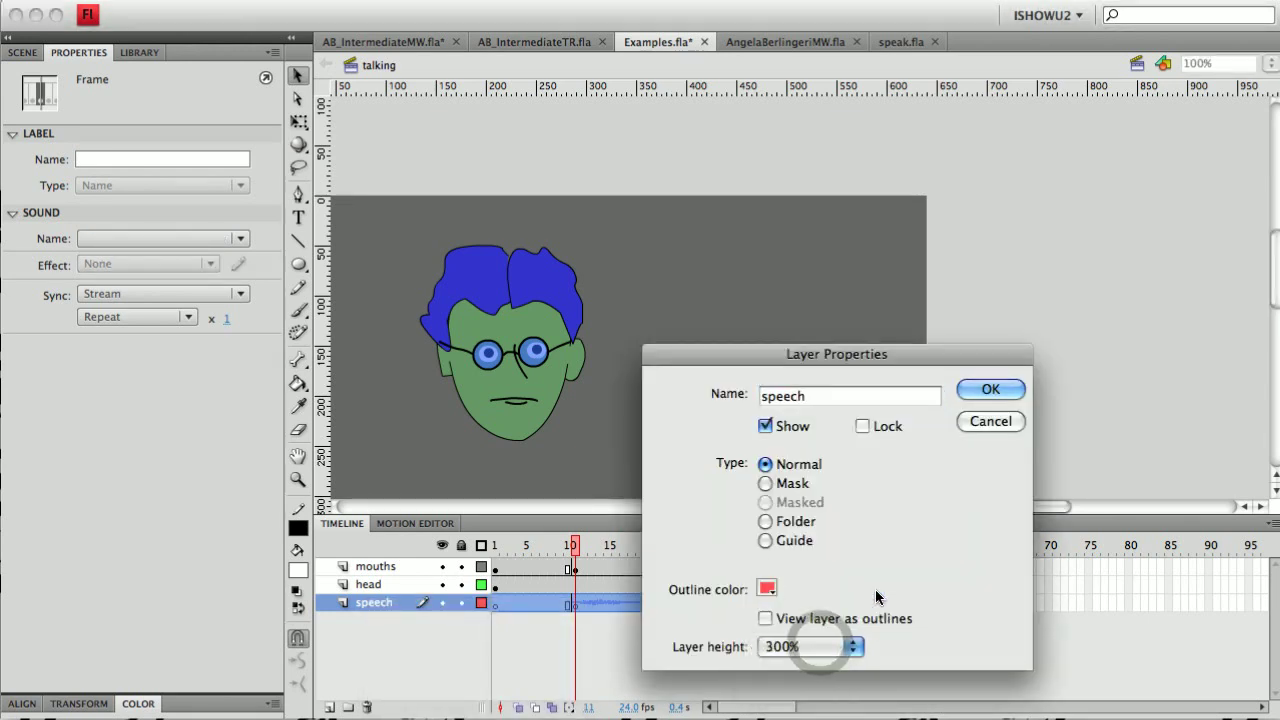
{"action": "left_click", "coordinate": [988, 390]}
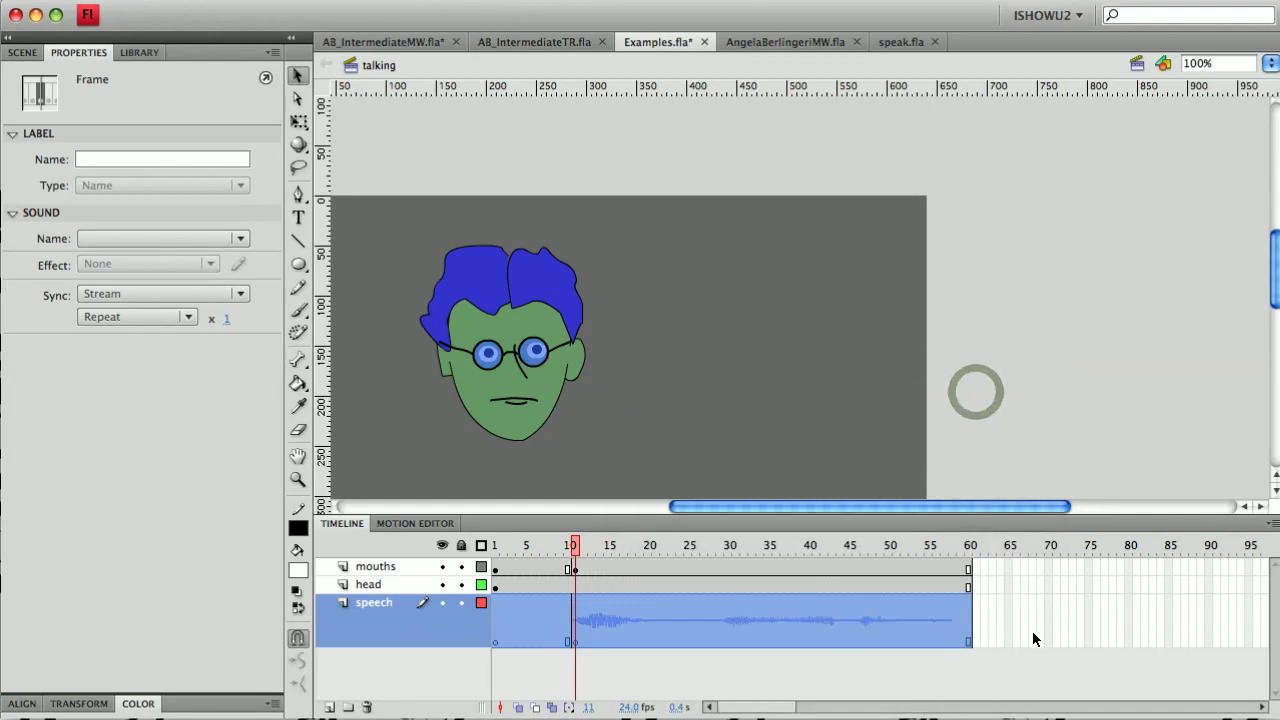
{"action": "key", "text": "shift+comma"}
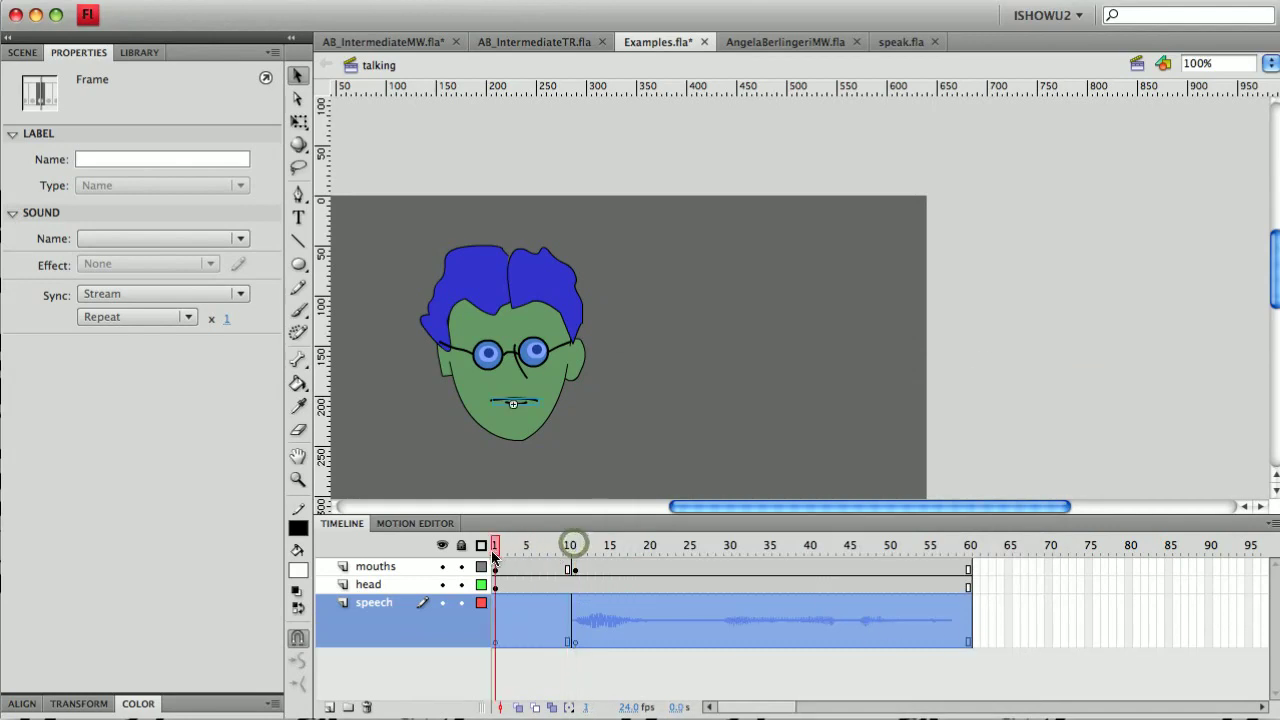
{"action": "key", "text": "Return"}
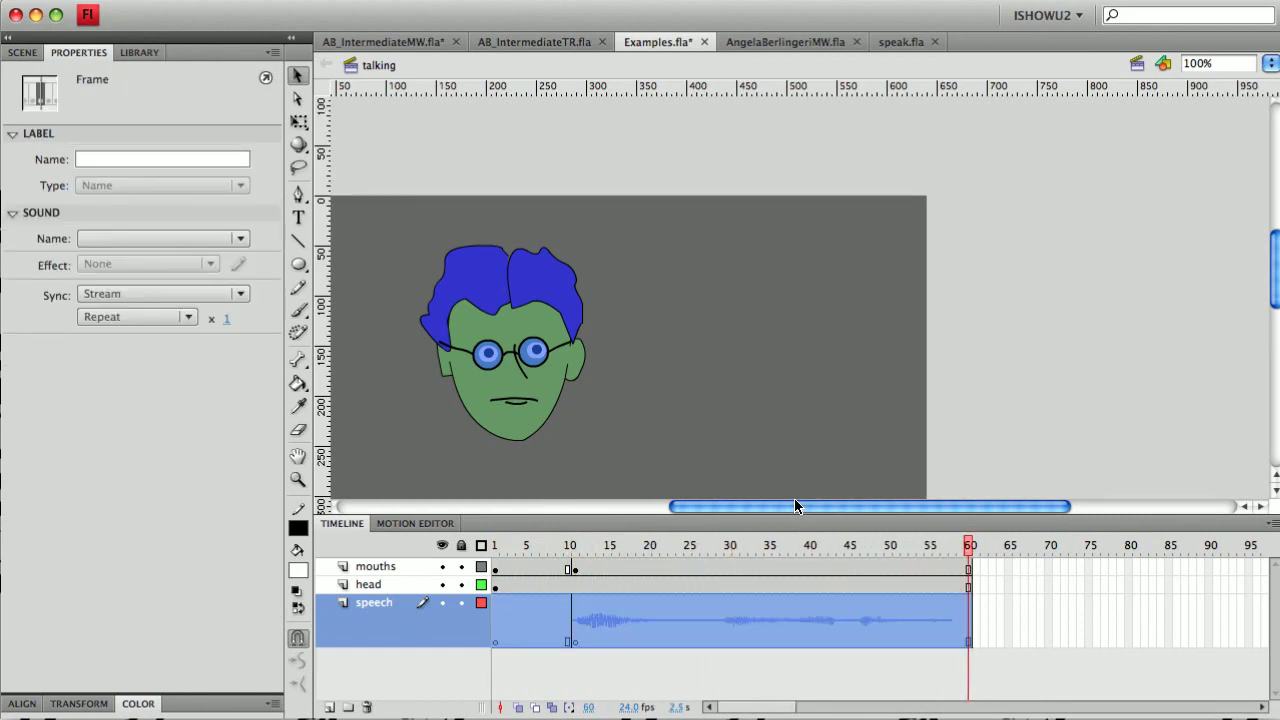
- Swap the closed mouth at frame 11 of the mouths layer for the ewe symbol
{"action": "left_click", "coordinate": [576, 568]}
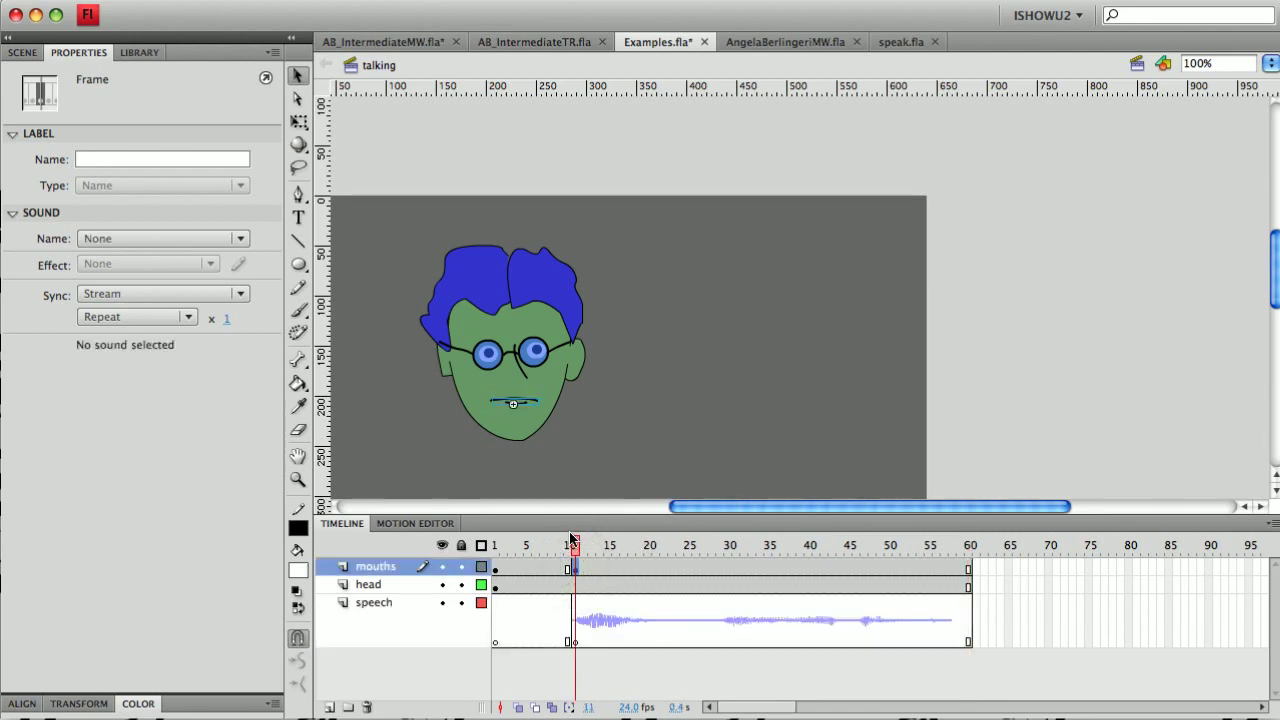
{"action": "left_click", "coordinate": [513, 405]}
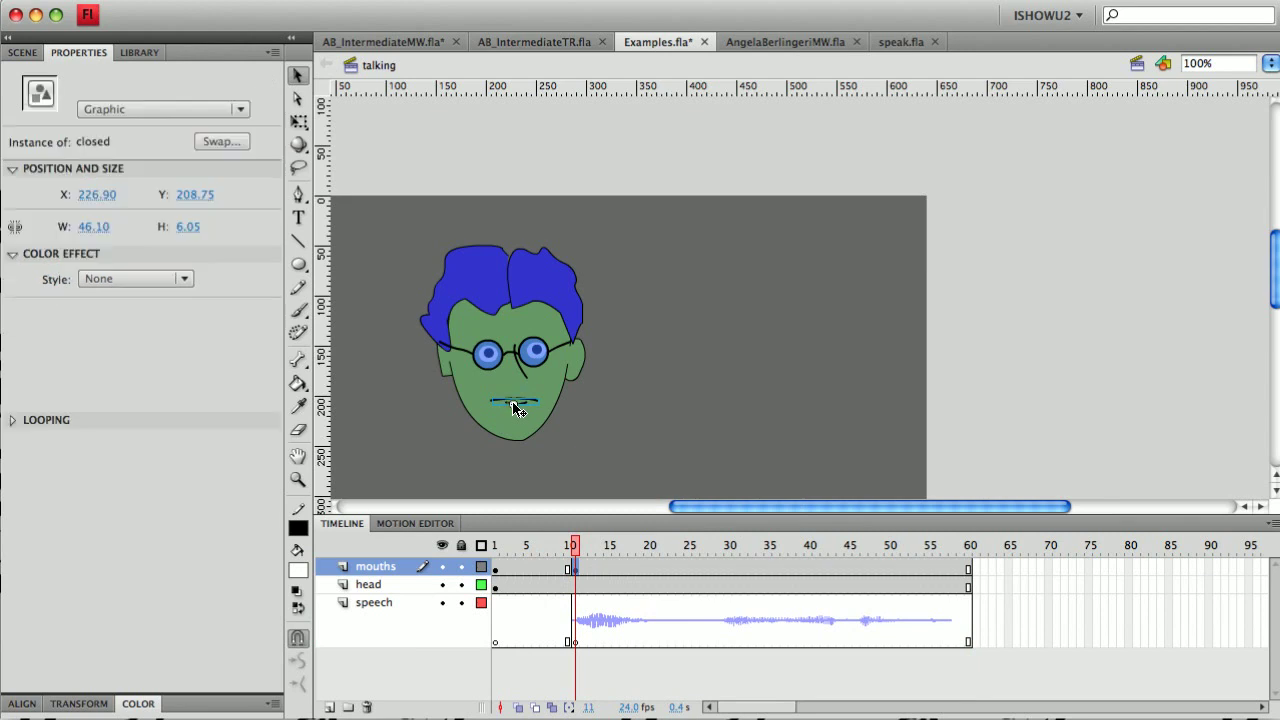
{"action": "left_click", "coordinate": [219, 141]}
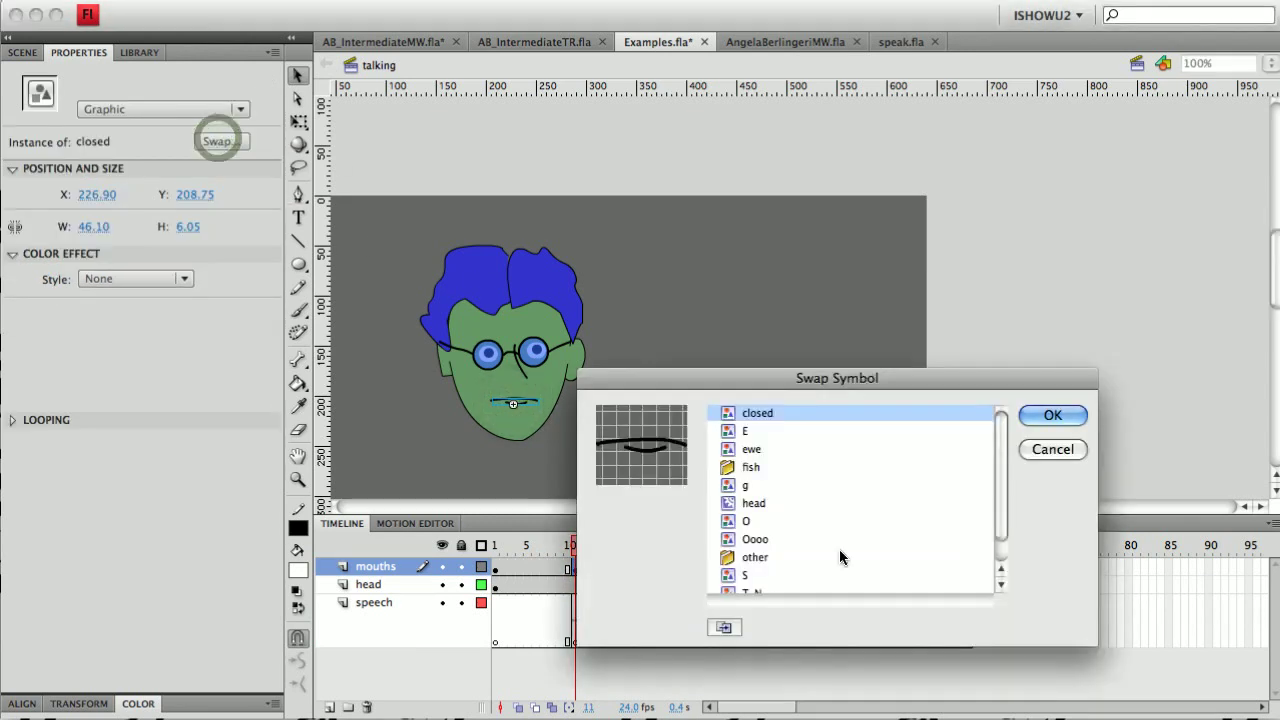
{"action": "left_click", "coordinate": [749, 451]}
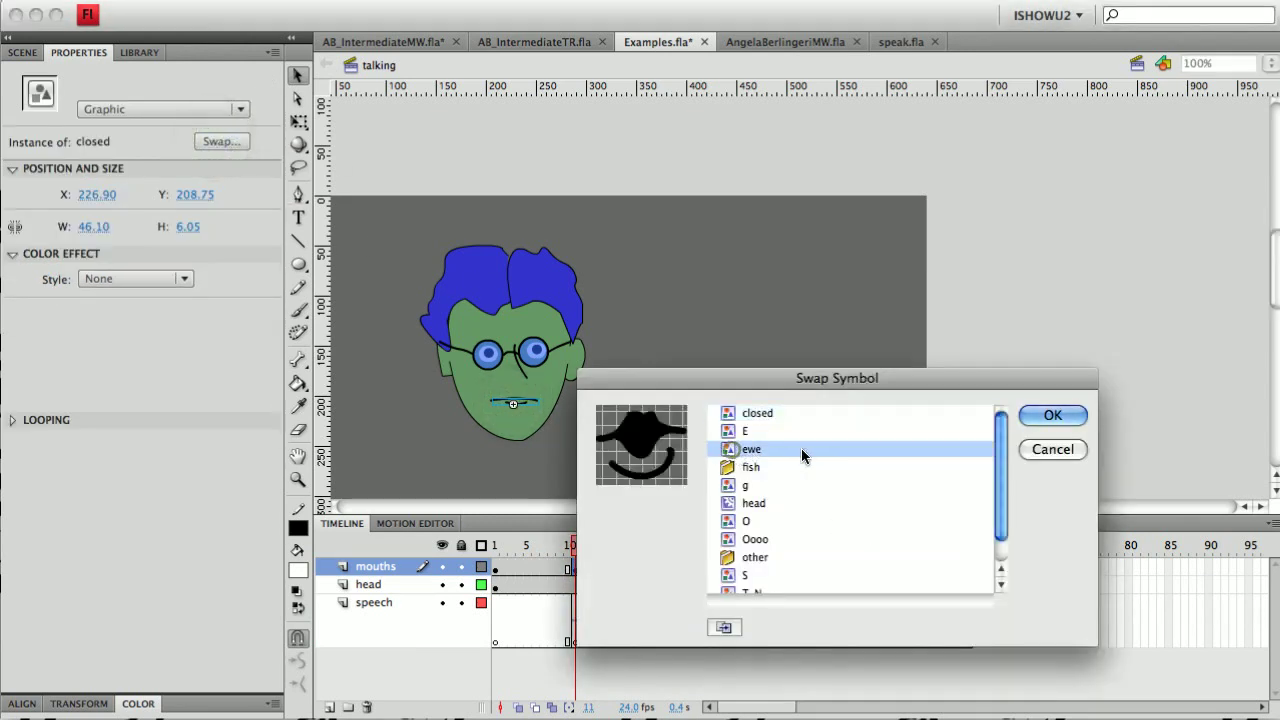
{"action": "left_click", "coordinate": [1050, 417]}
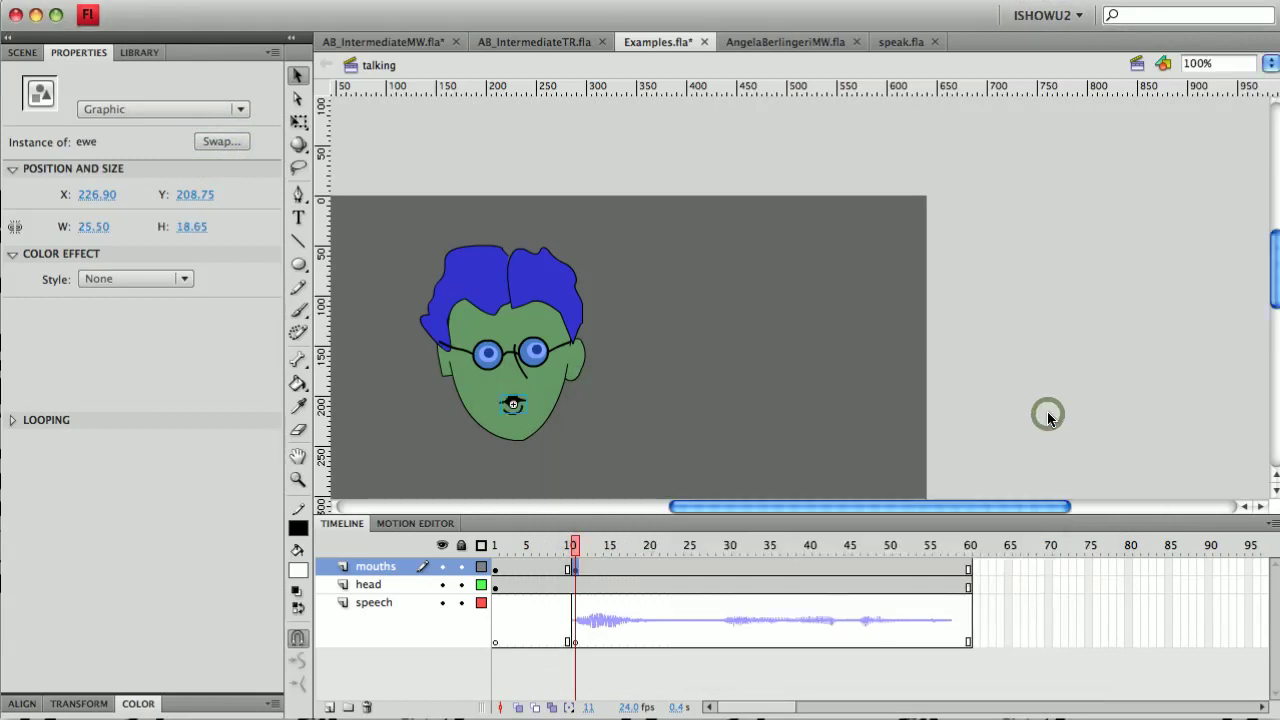
- Try the Oooo symbol for the mouth at frame 11 and swap it back to ewe
{"action": "left_click", "coordinate": [512, 405]}
{"action": "left_click", "coordinate": [222, 142]}
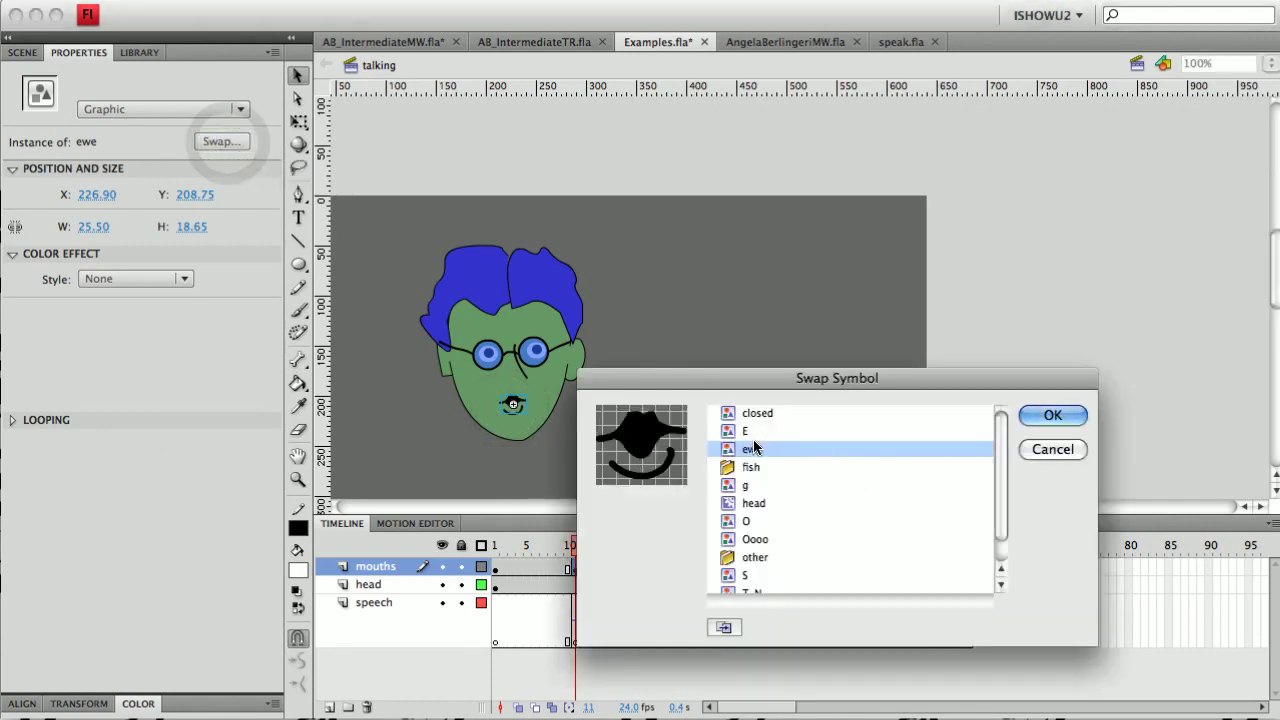
{"action": "left_click", "coordinate": [730, 539]}
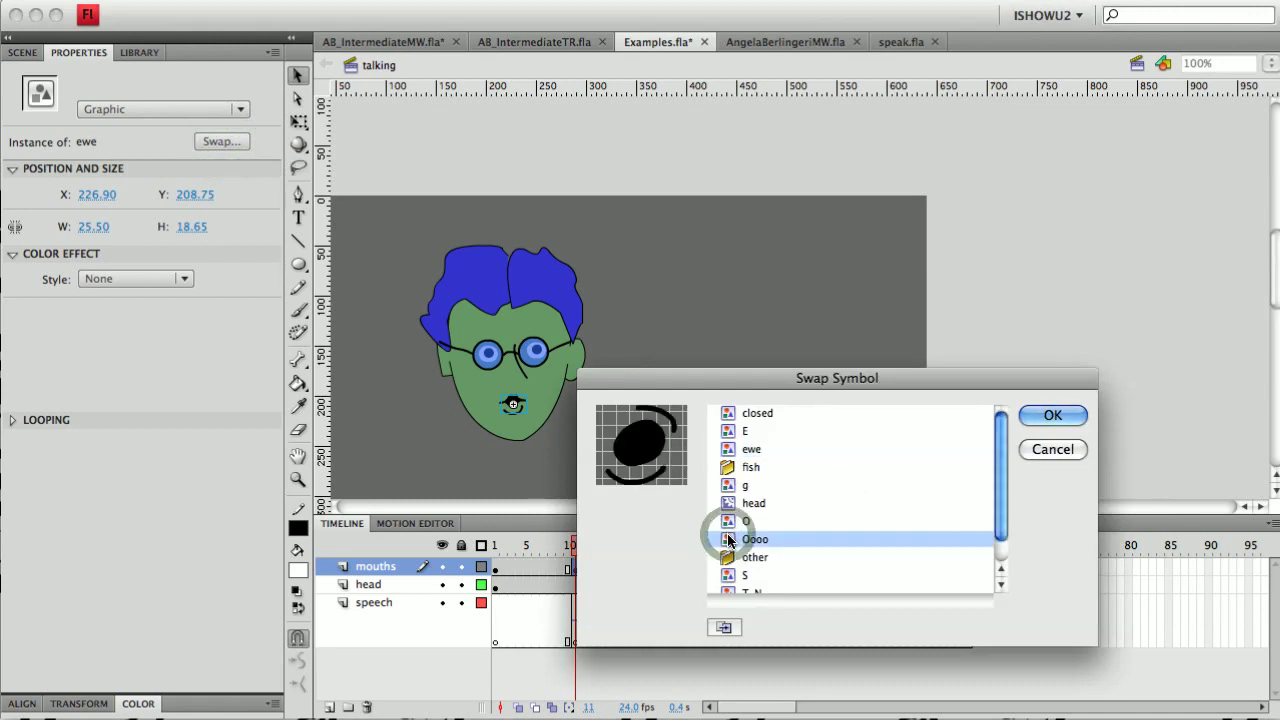
{"action": "left_click", "coordinate": [1052, 416]}
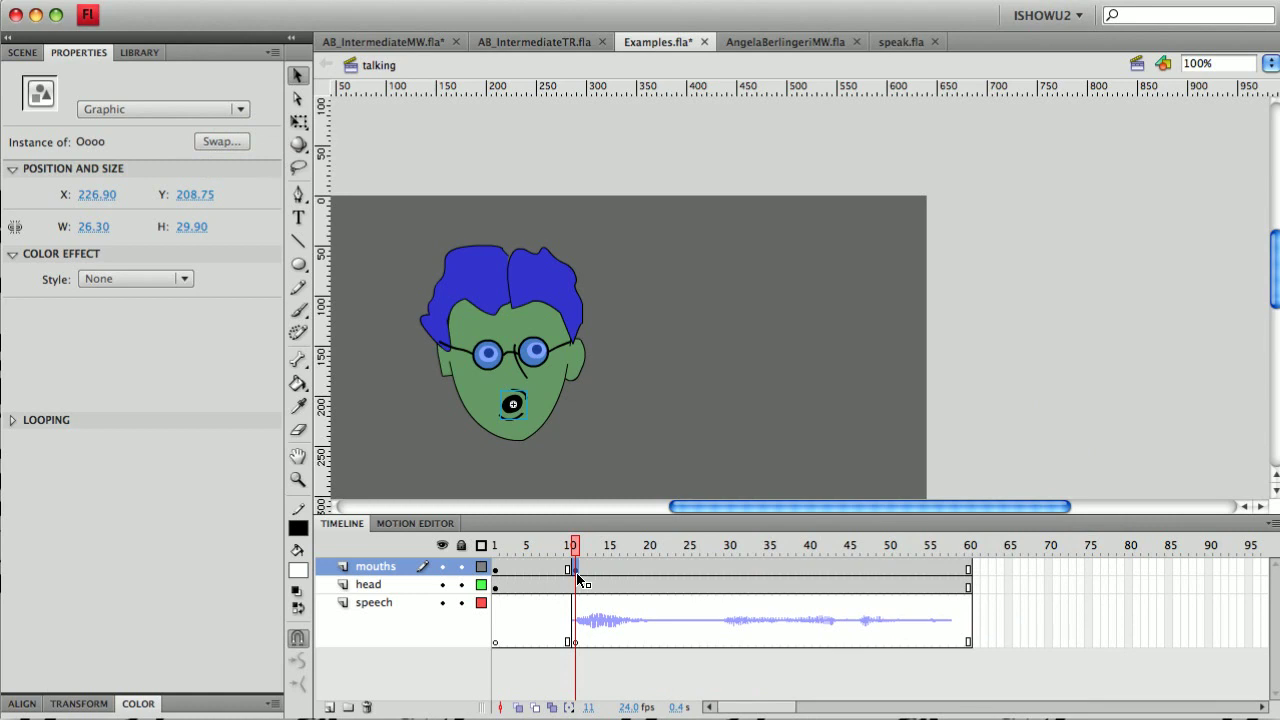
{"action": "left_click", "coordinate": [204, 140]}
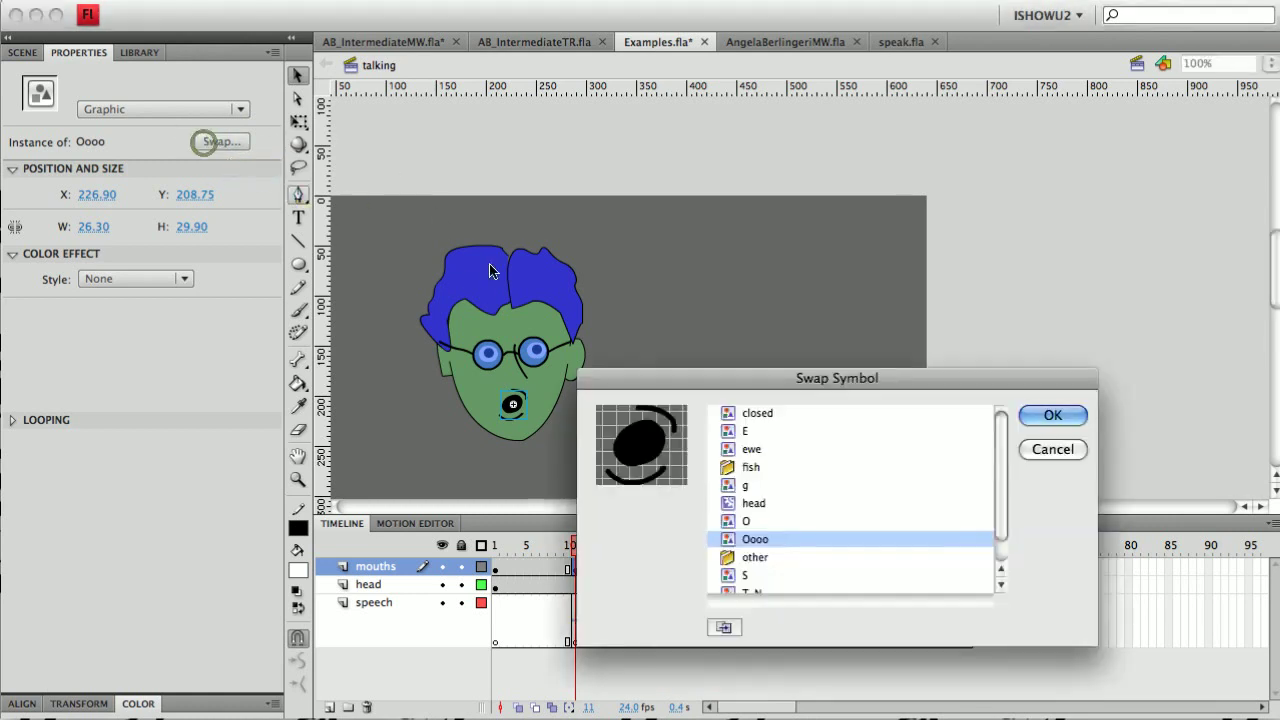
{"action": "left_click", "coordinate": [740, 450]}
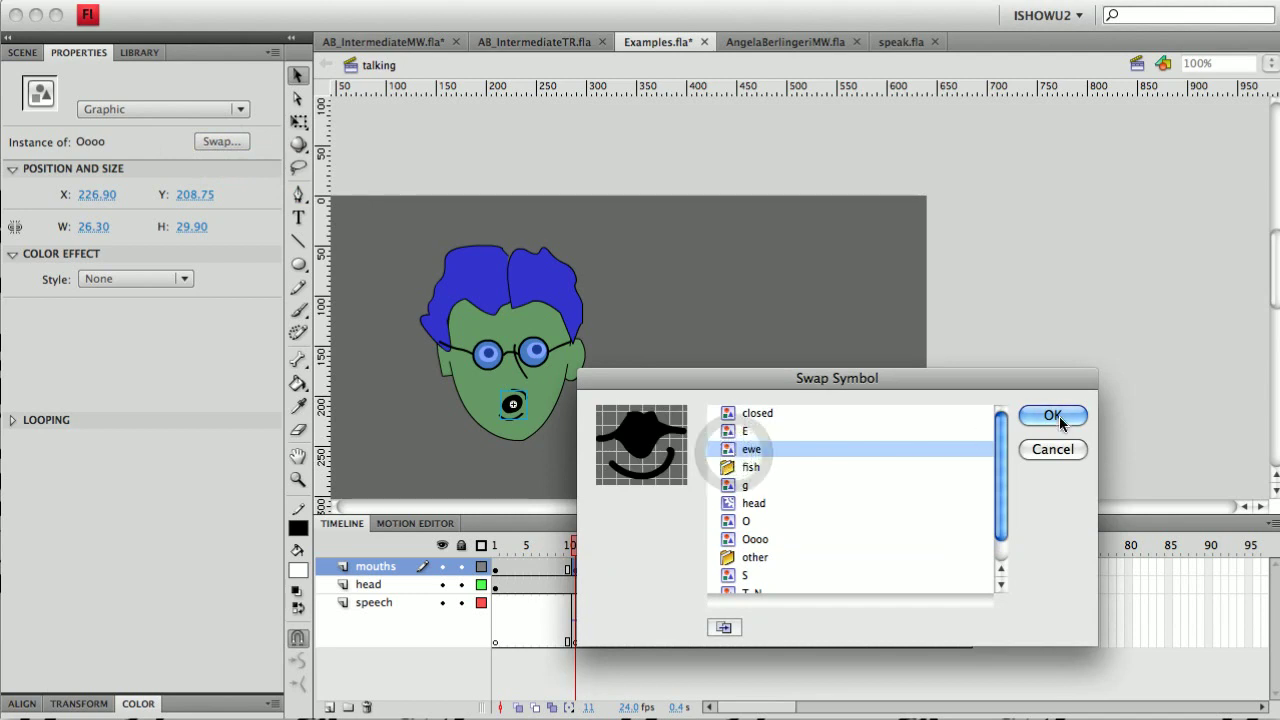
{"action": "left_click", "coordinate": [1058, 418]}
- Insert a keyframe at frame 19 on the mouths layer and swap its mouth for the closed symbol
{"action": "left_click_drag", "start_coordinate": [573, 545], "coordinate": [648, 552]}
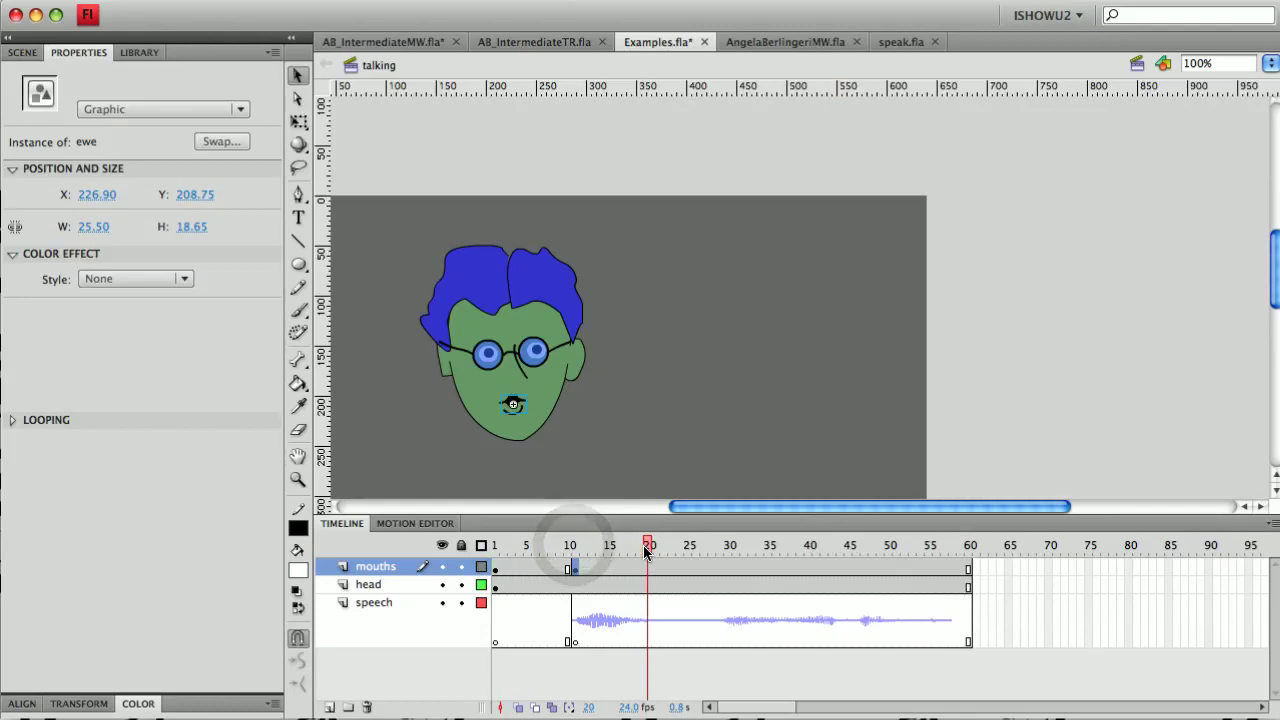
{"action": "left_click", "coordinate": [643, 566]}
{"action": "left_click", "coordinate": [643, 566]}
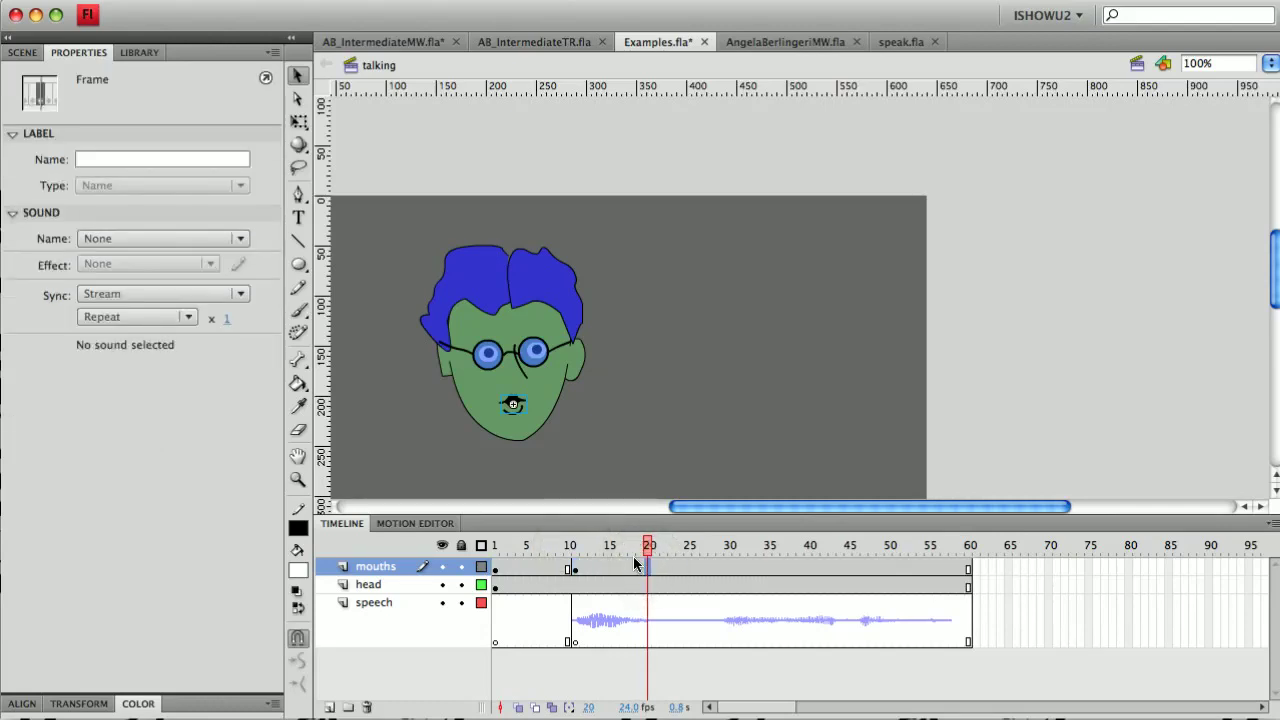
{"action": "left_click", "coordinate": [641, 567]}
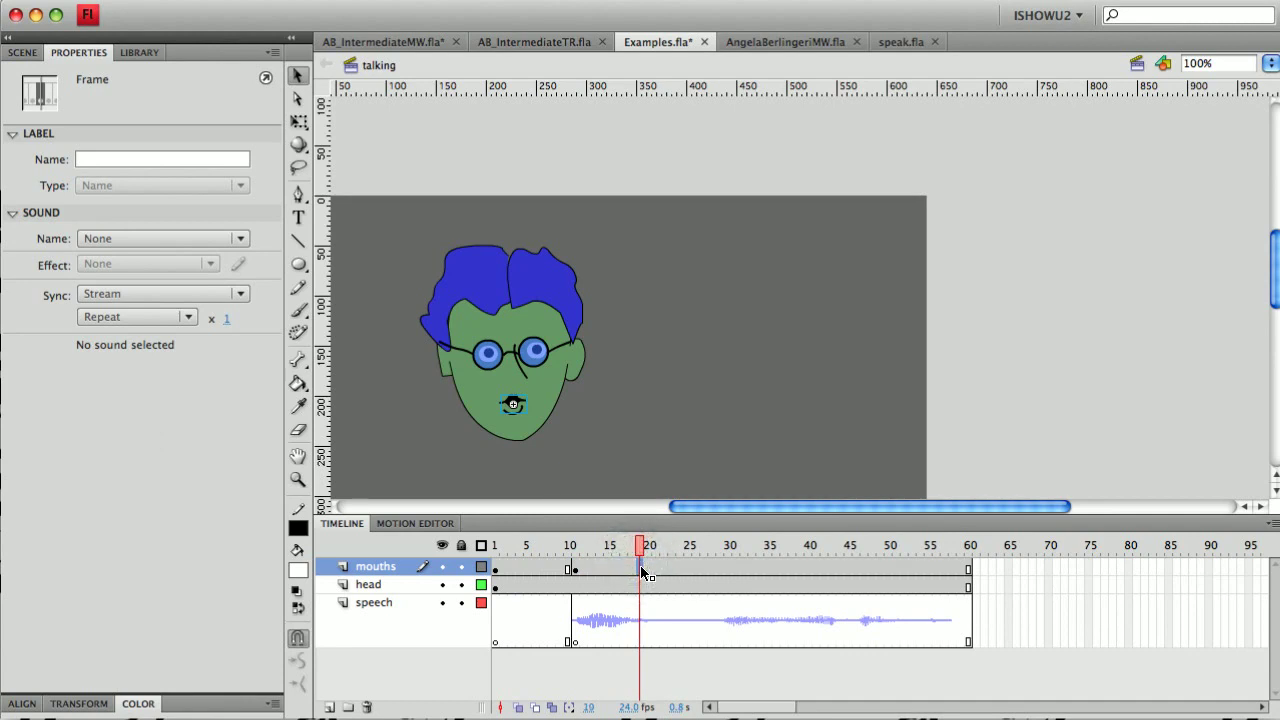
{"action": "left_click", "coordinate": [519, 405]}
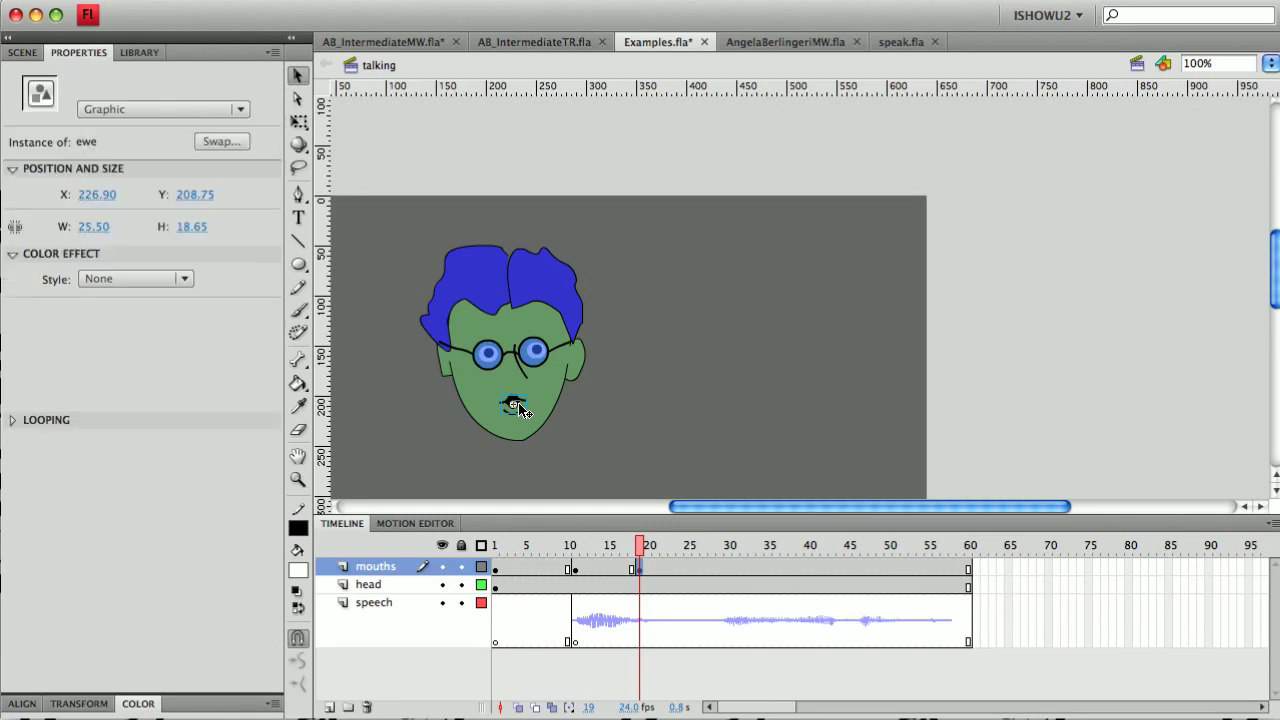
{"action": "left_click", "coordinate": [218, 141]}
{"action": "left_click", "coordinate": [732, 413]}
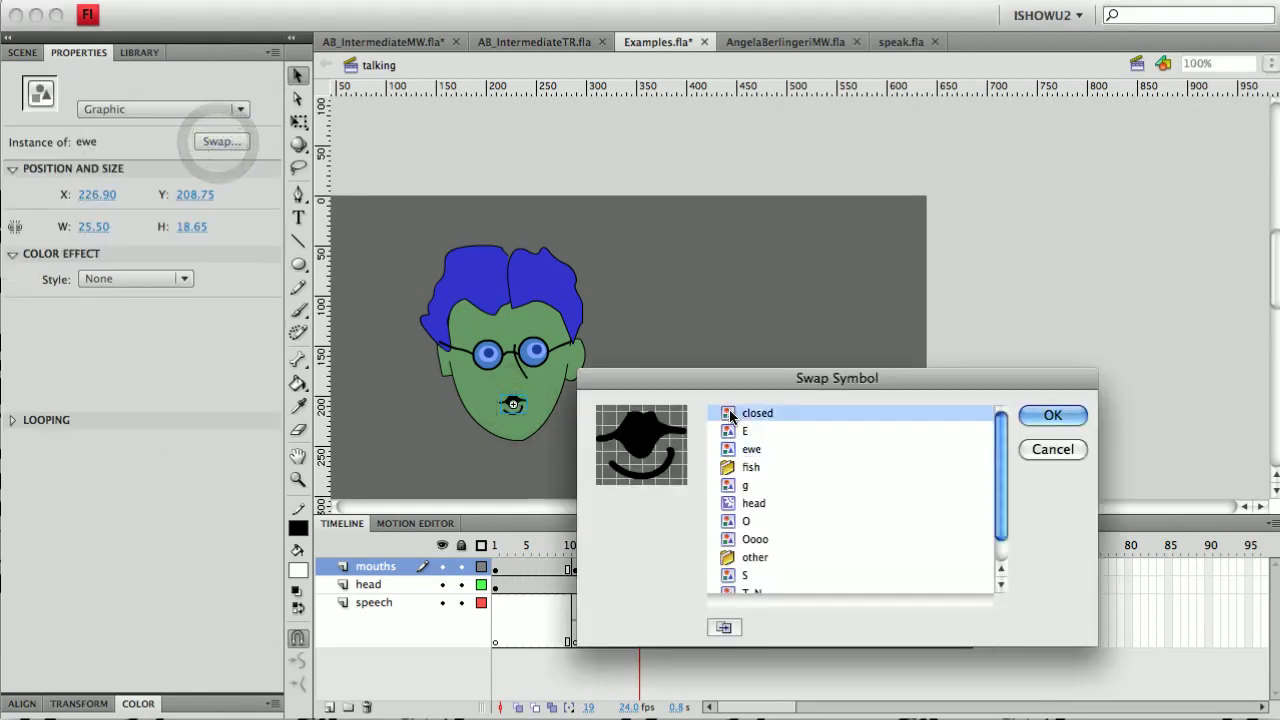
{"action": "left_click", "coordinate": [1053, 414]}
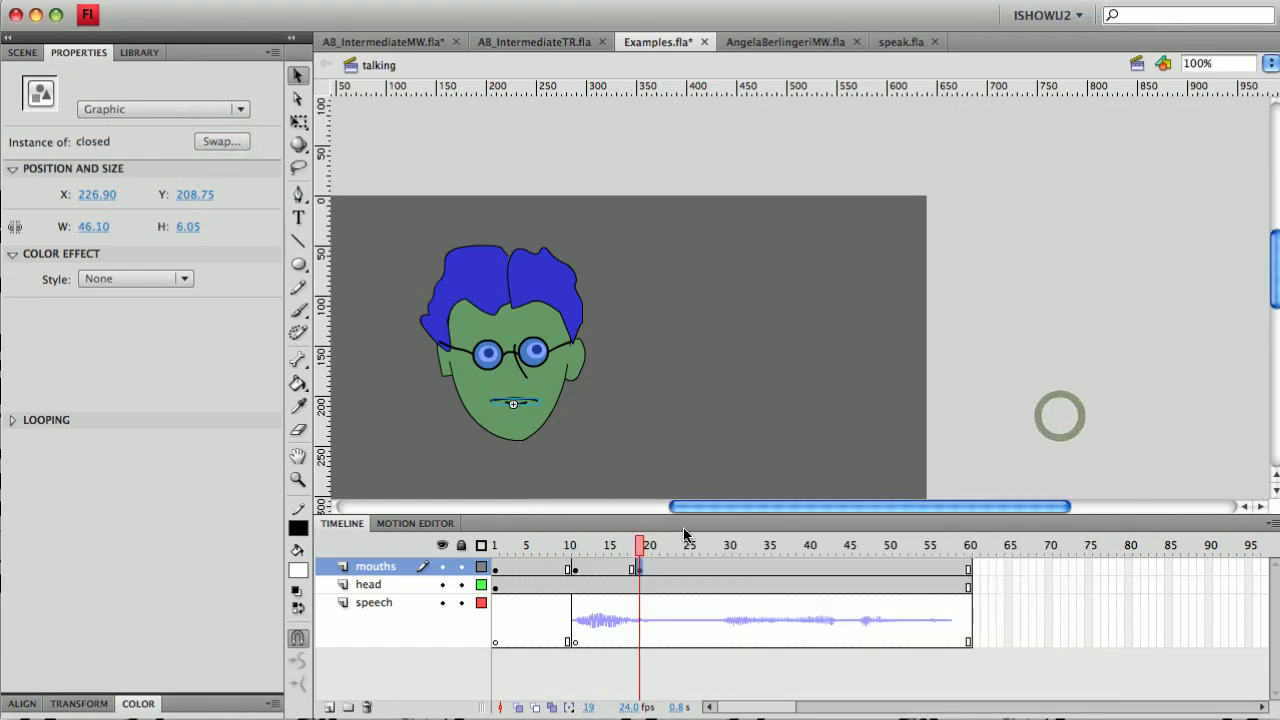
- Insert a keyframe at frame 29 on the mouths layer and select its closed mouth
{"action": "left_click_drag", "start_coordinate": [642, 545], "coordinate": [717, 553]}
{"action": "left_click", "coordinate": [718, 567]}
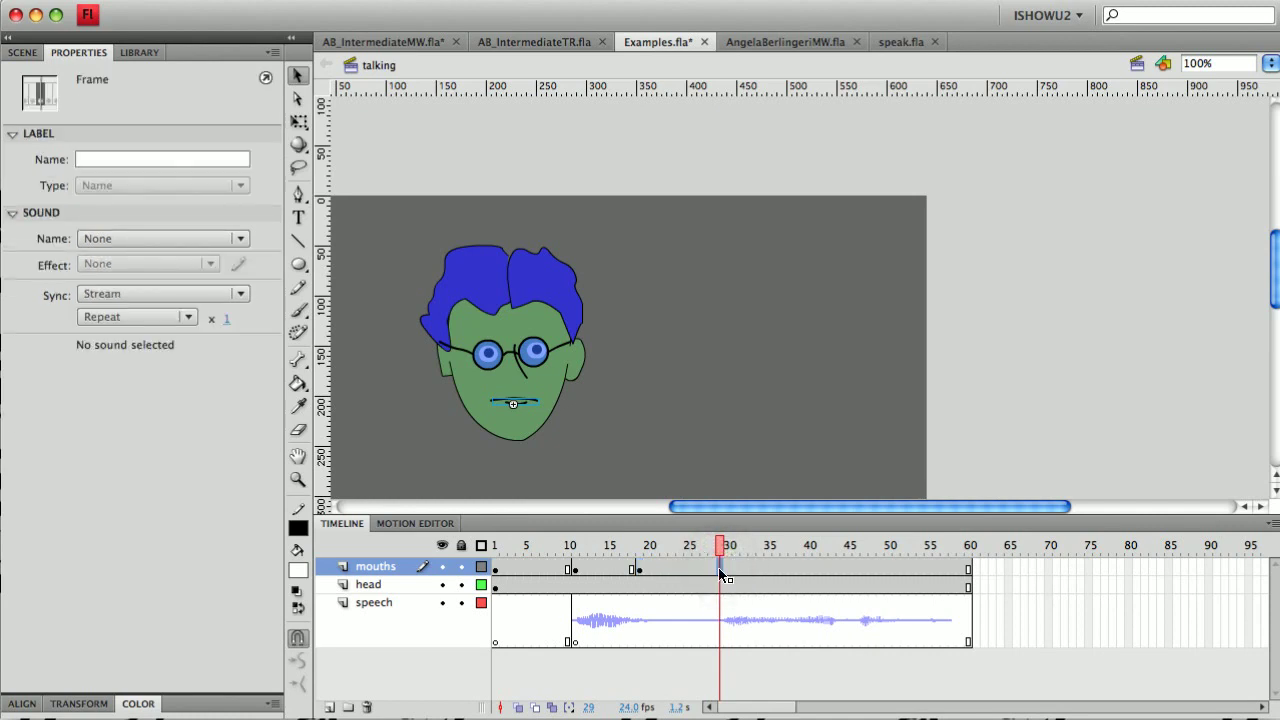
{"action": "left_click", "coordinate": [533, 407]}
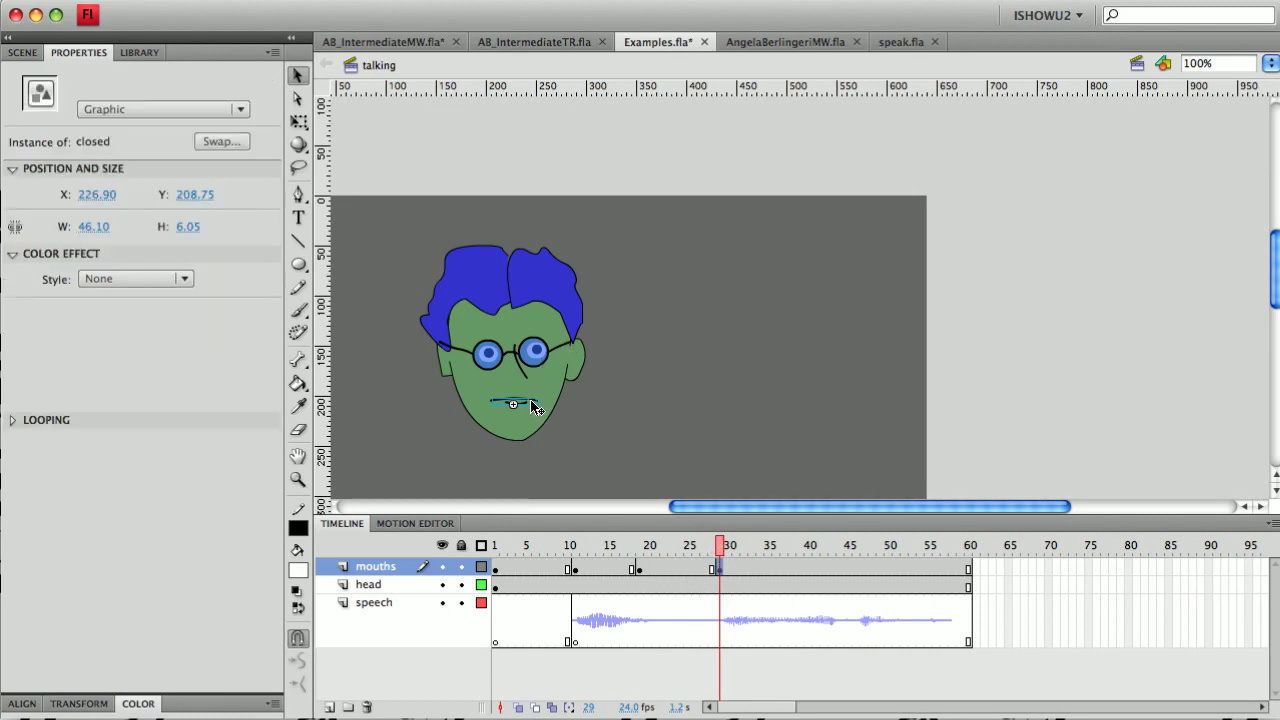
- Preview the available mouth symbols and swap the closed mouth at frame 29 for the U symbol
{"action": "left_click", "coordinate": [209, 141]}
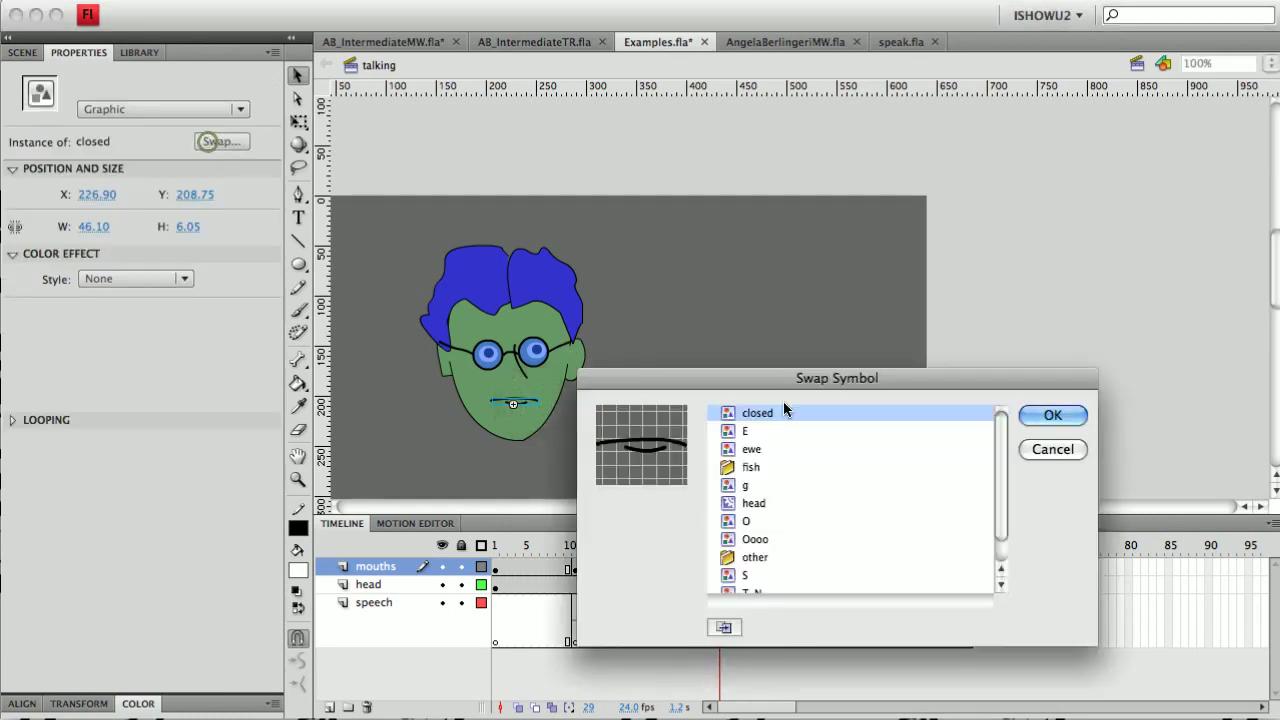
{"action": "left_click", "coordinate": [725, 430]}
{"action": "left_click", "coordinate": [727, 450]}
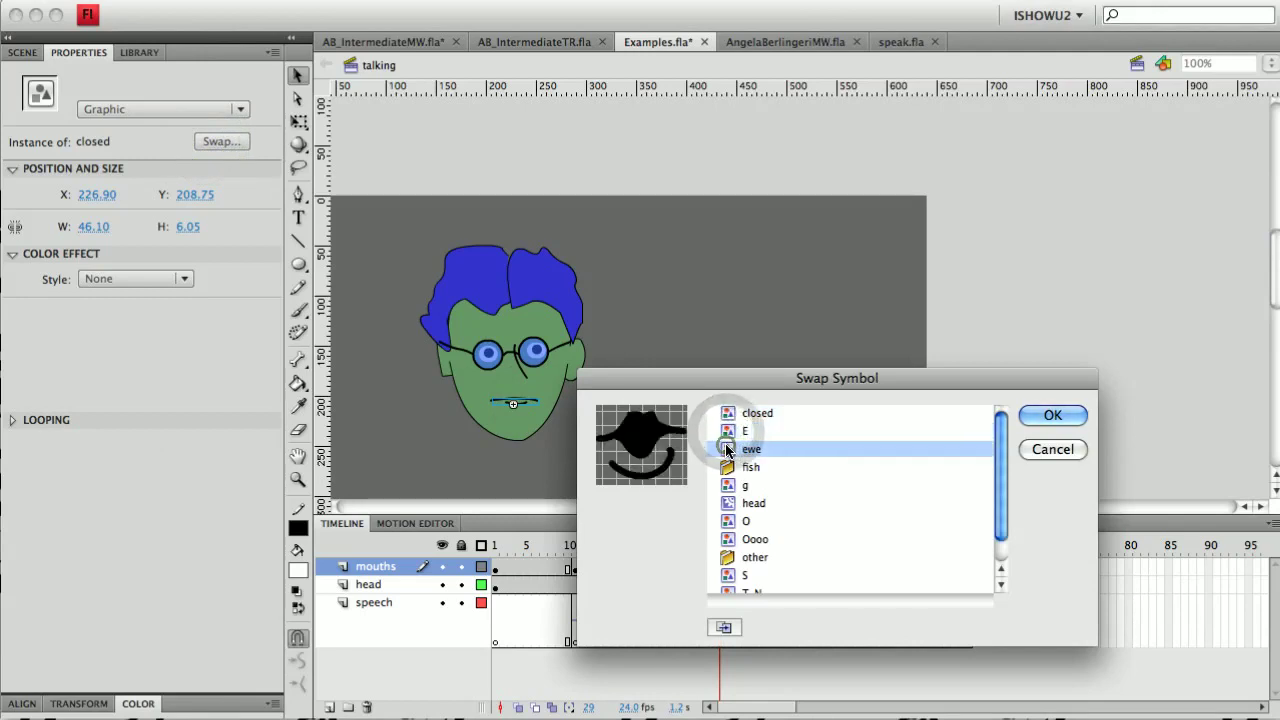
{"action": "left_click", "coordinate": [727, 522]}
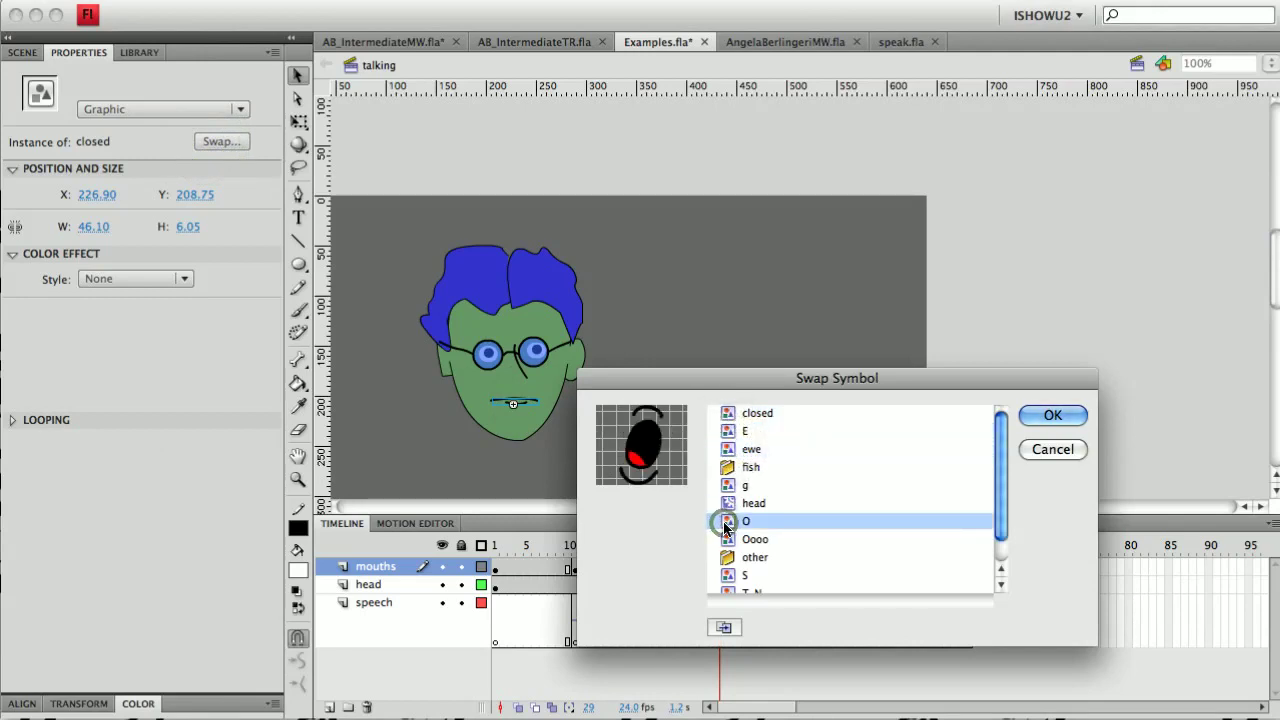
{"action": "left_click", "coordinate": [727, 539]}
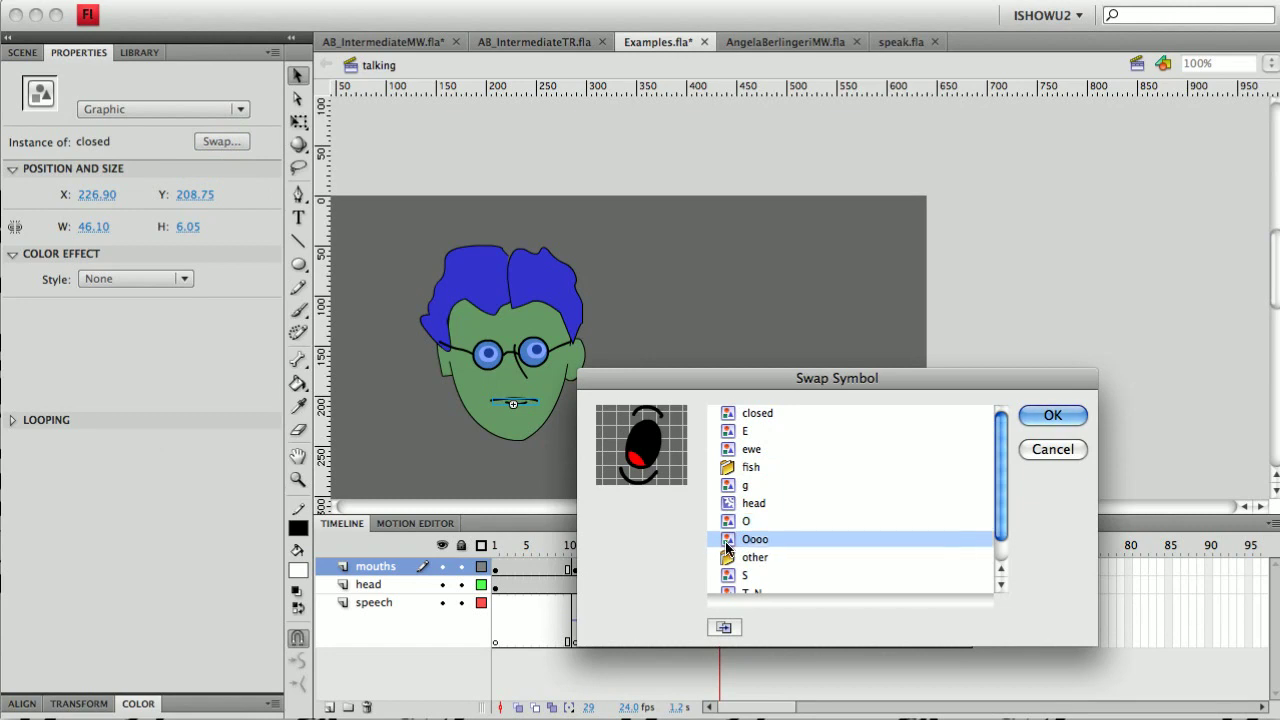
{"action": "left_click", "coordinate": [727, 576]}
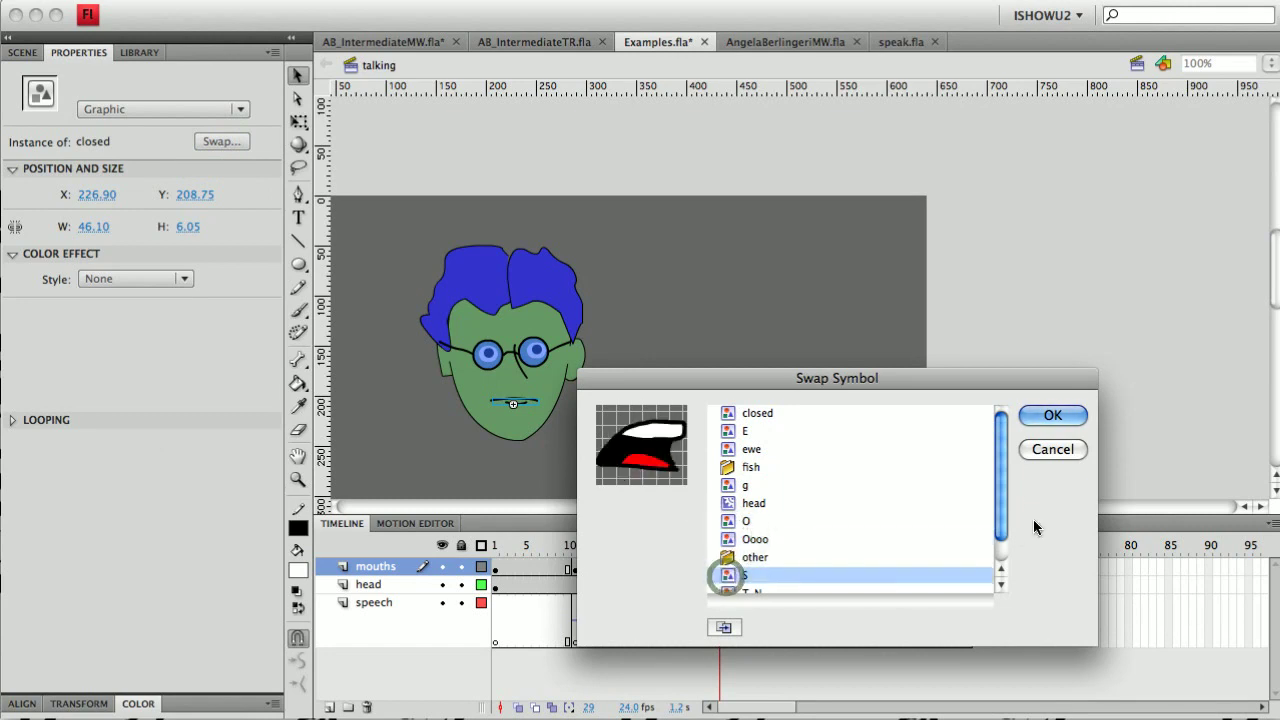
{"action": "left_click_drag", "start_coordinate": [999, 495], "coordinate": [1000, 530]}
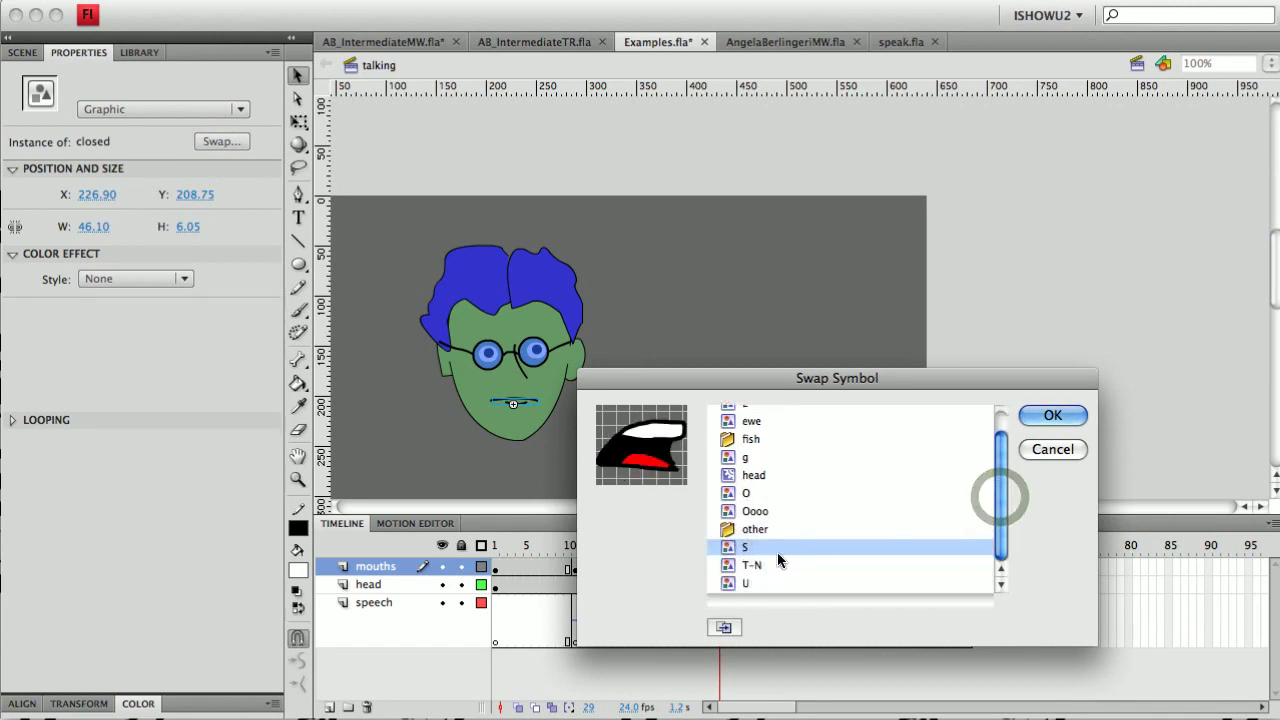
{"action": "left_click", "coordinate": [736, 565]}
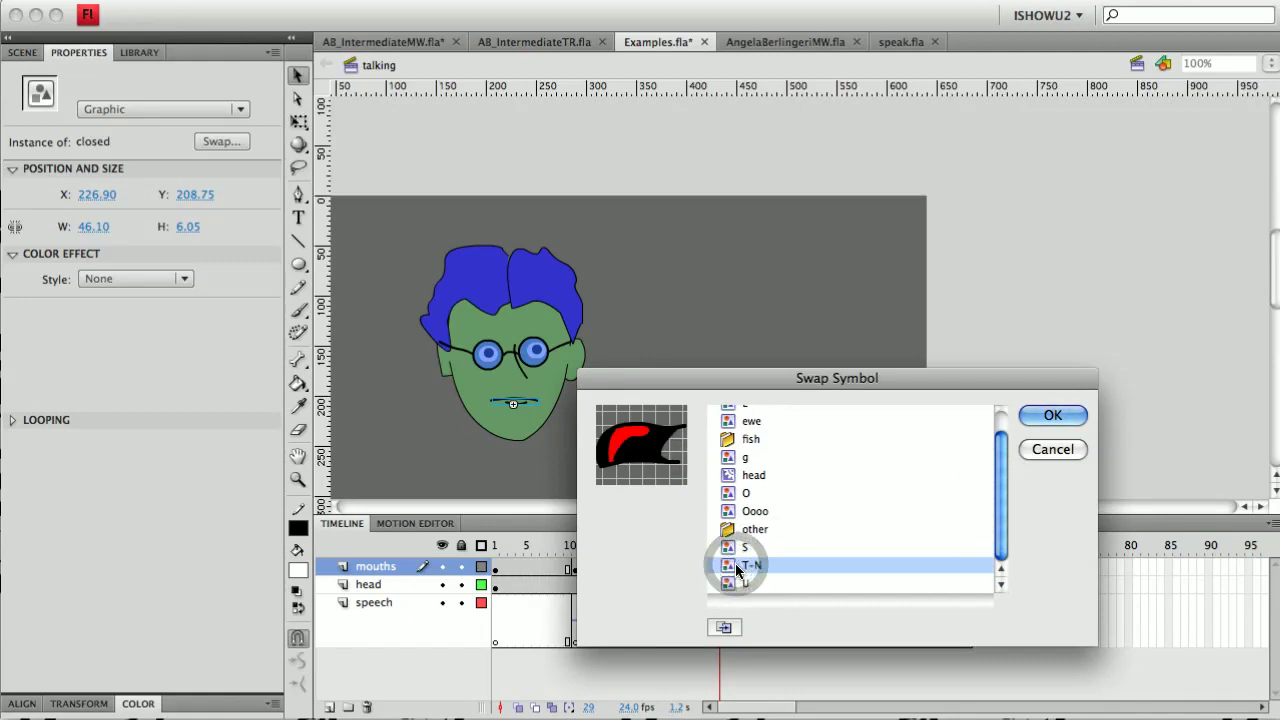
{"action": "left_click", "coordinate": [731, 546]}
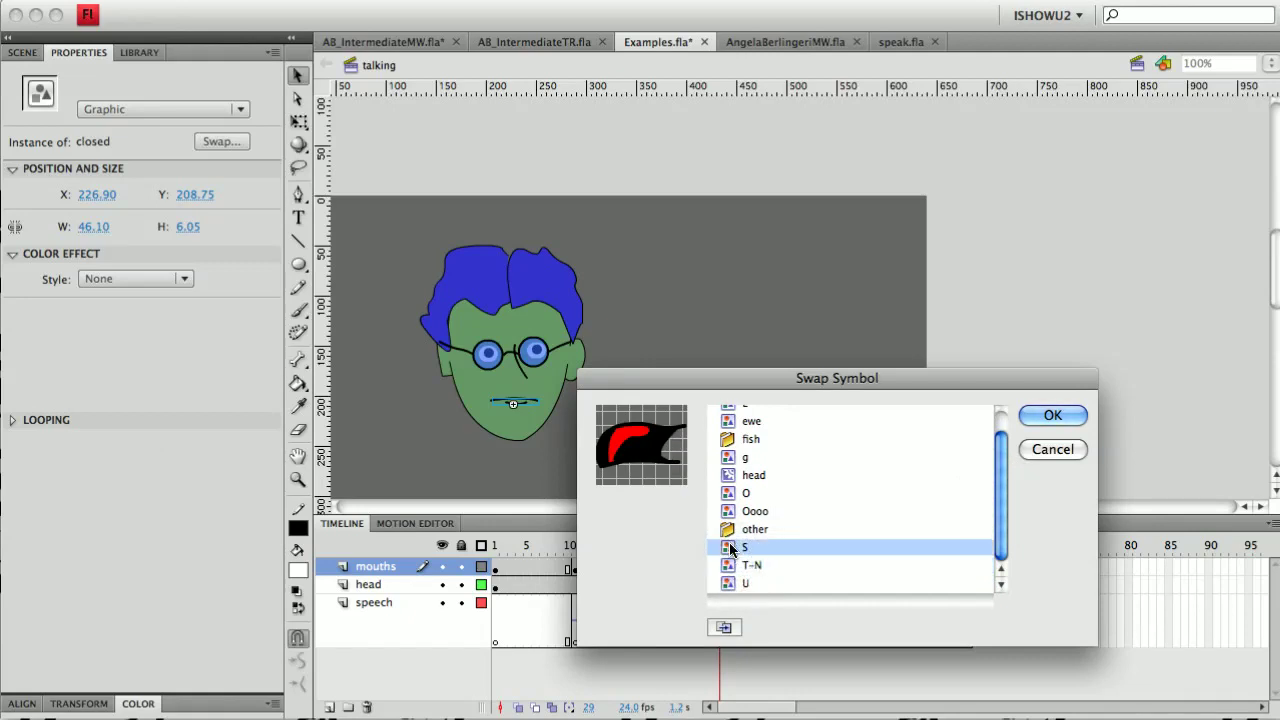
{"action": "left_click", "coordinate": [727, 460]}
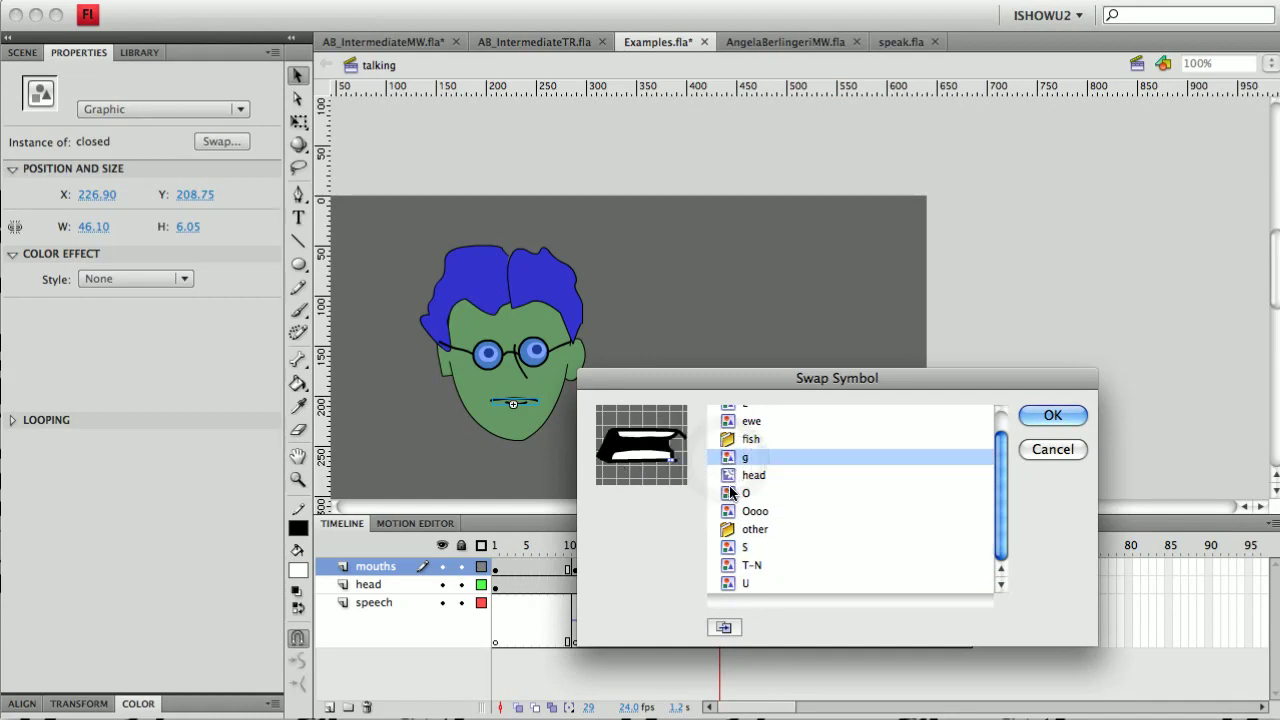
{"action": "left_click", "coordinate": [731, 494]}
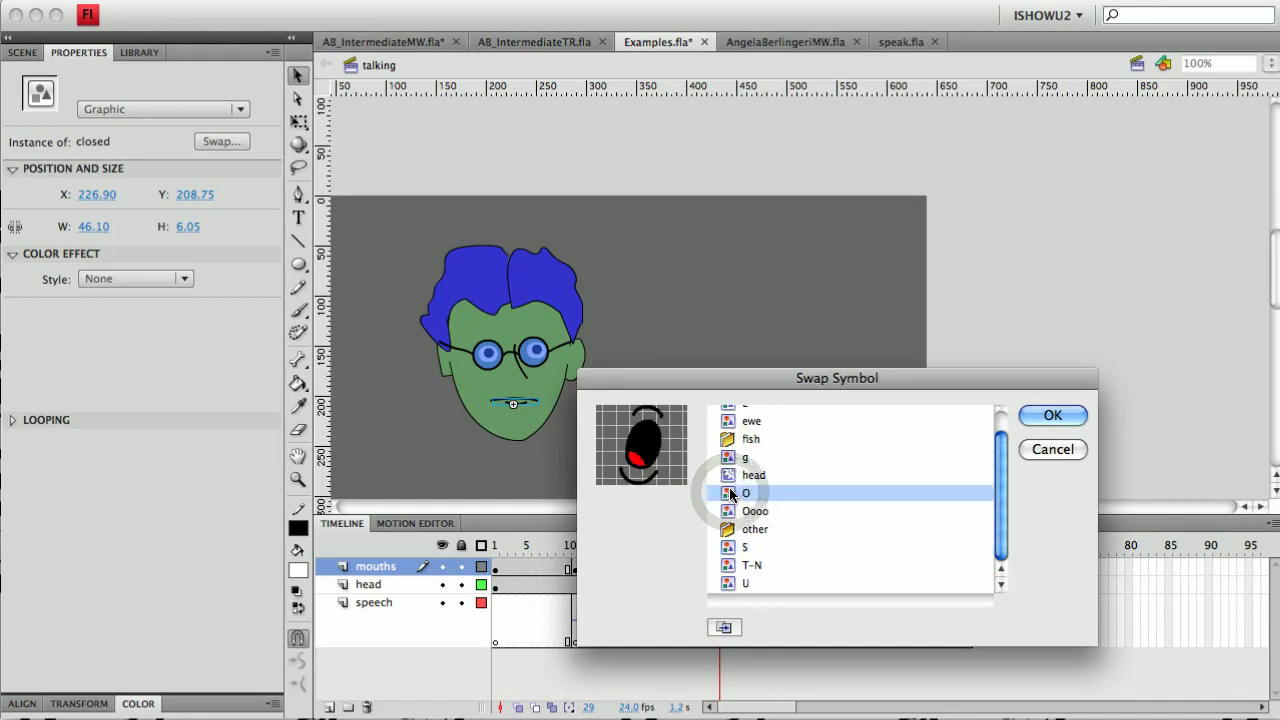
{"action": "left_click", "coordinate": [731, 511]}
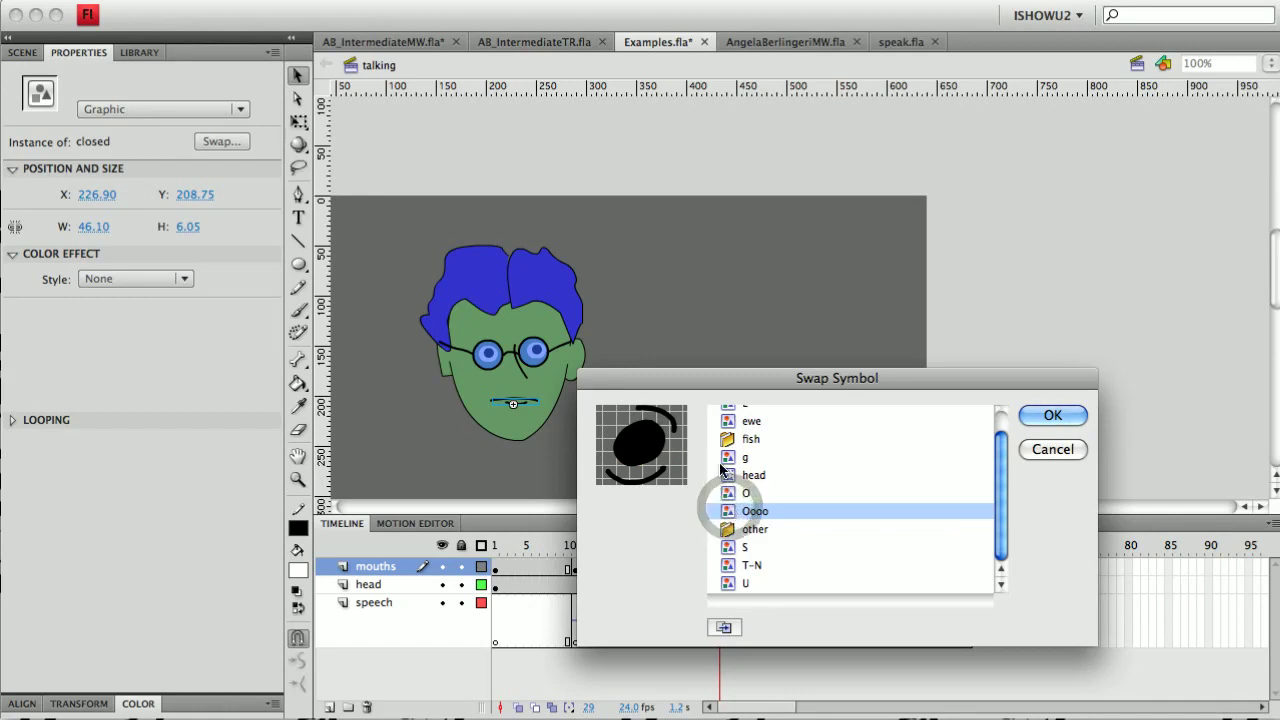
{"action": "left_click", "coordinate": [728, 424]}
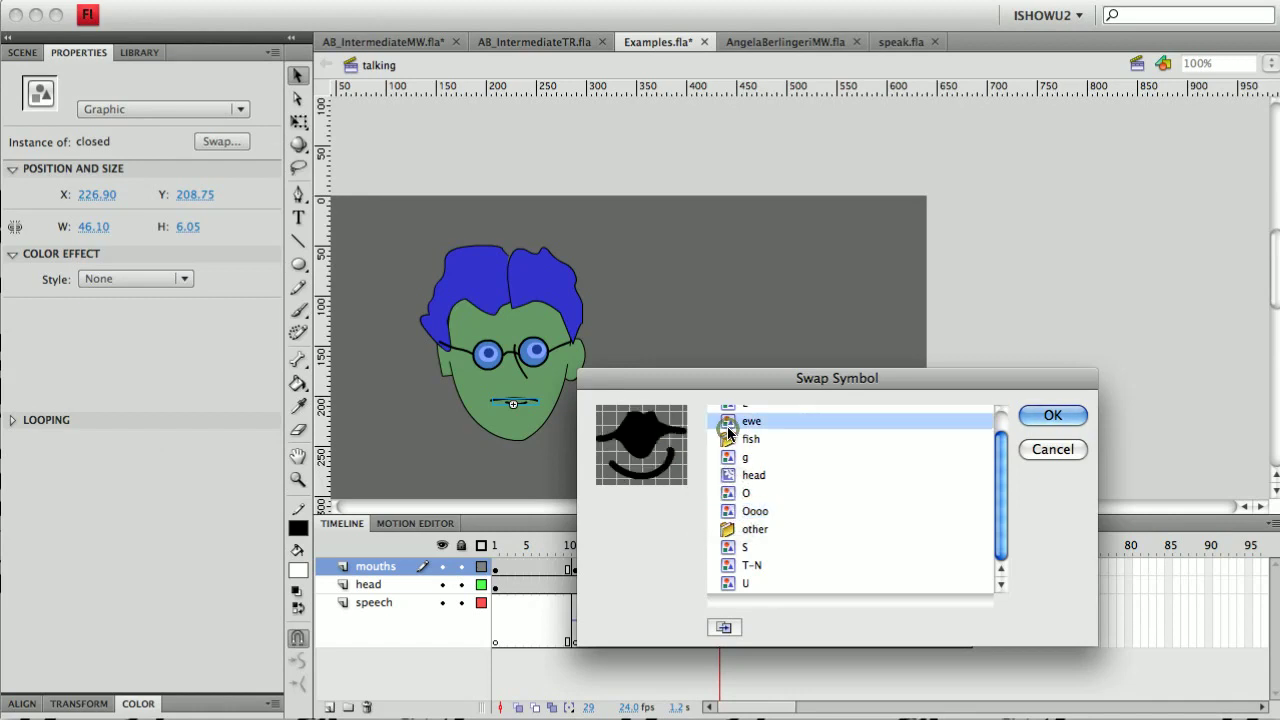
{"action": "left_click", "coordinate": [729, 492]}
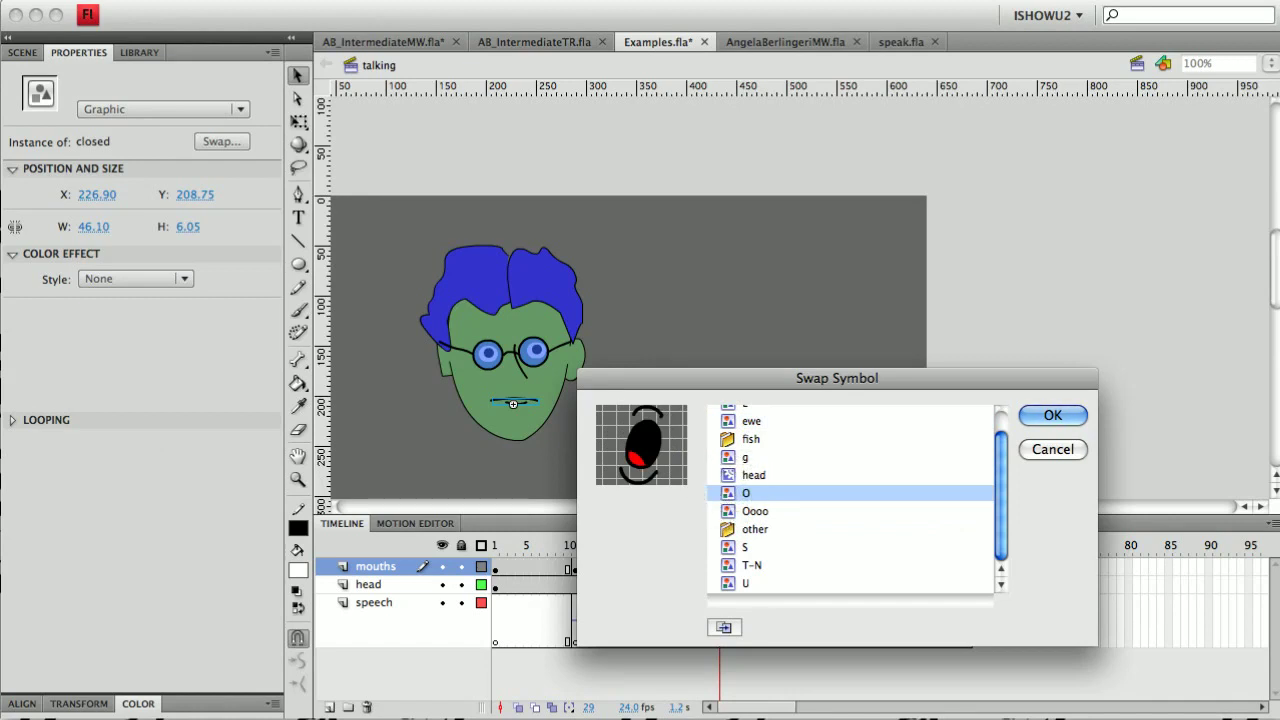
{"action": "left_click", "coordinate": [731, 458]}
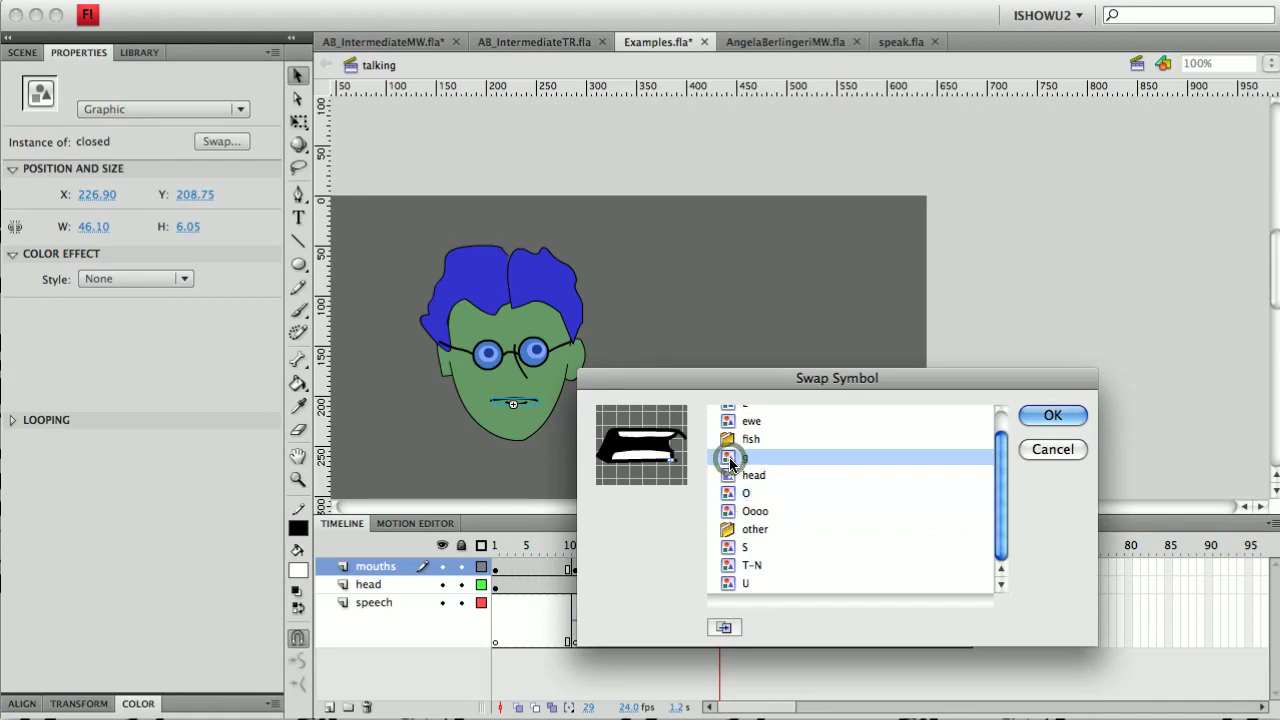
{"action": "left_click", "coordinate": [733, 549]}
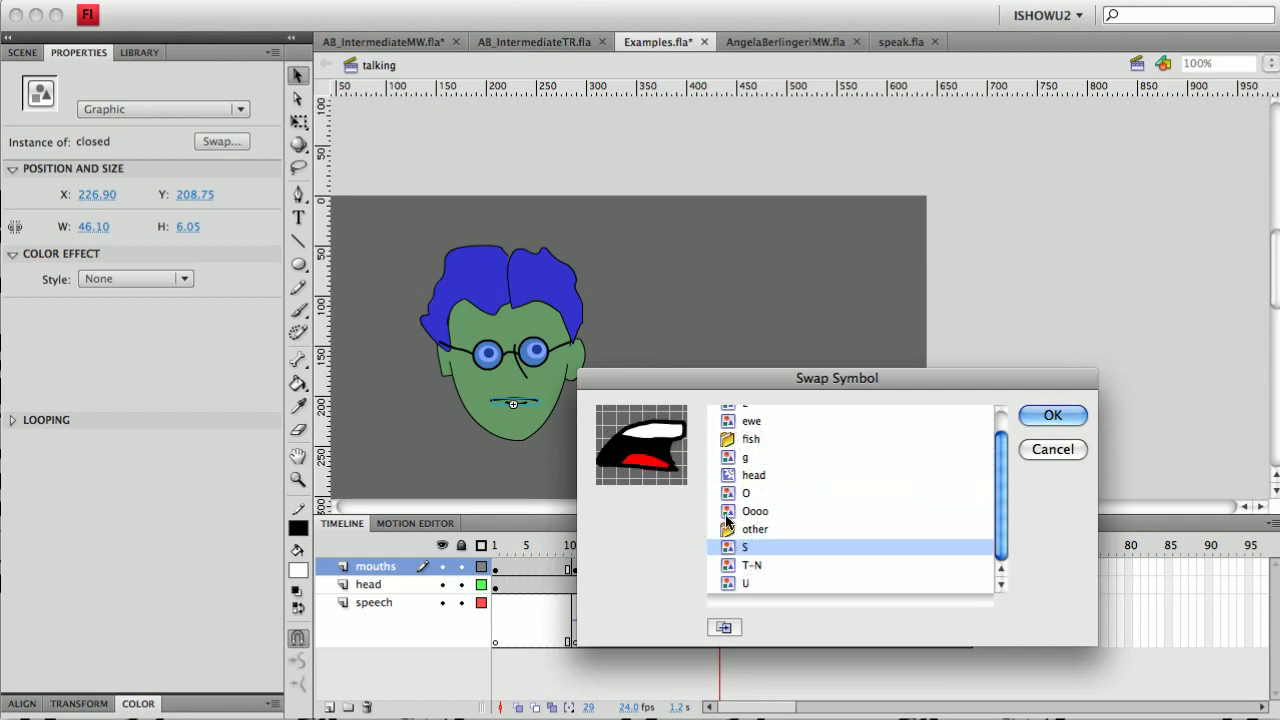
{"action": "left_click", "coordinate": [727, 512]}
{"action": "left_click", "coordinate": [727, 493]}
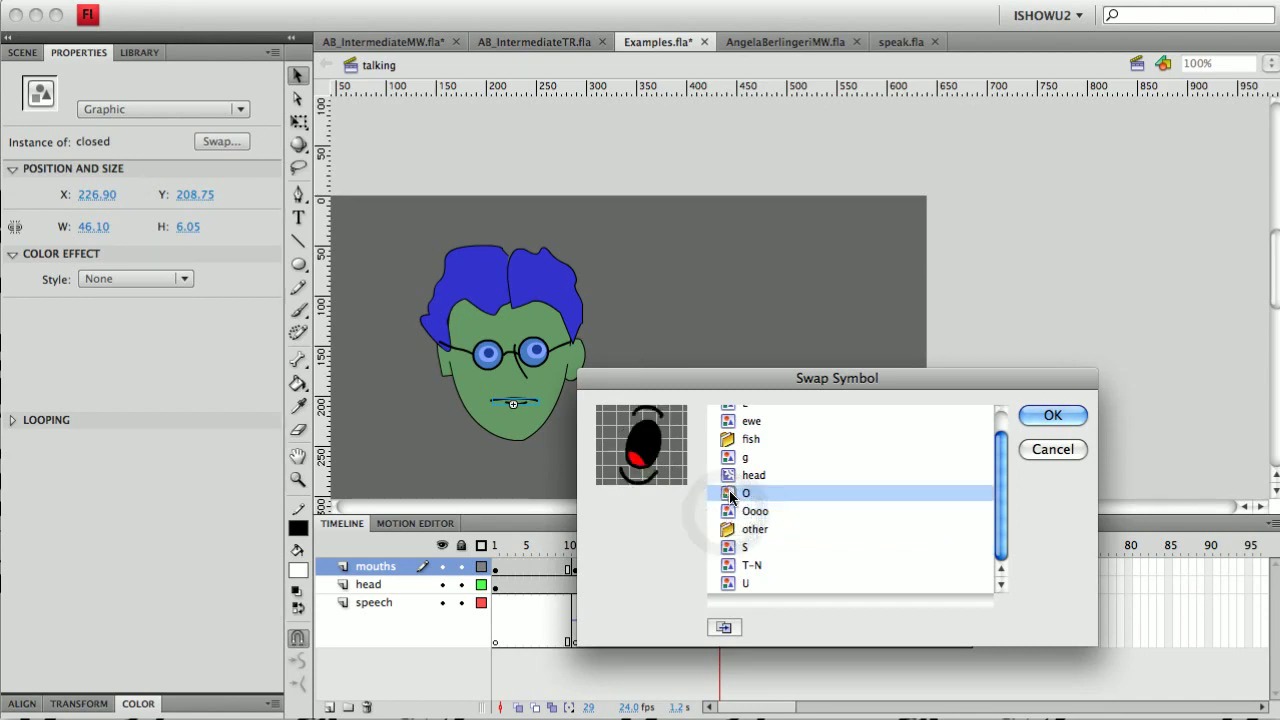
{"action": "left_click", "coordinate": [724, 581]}
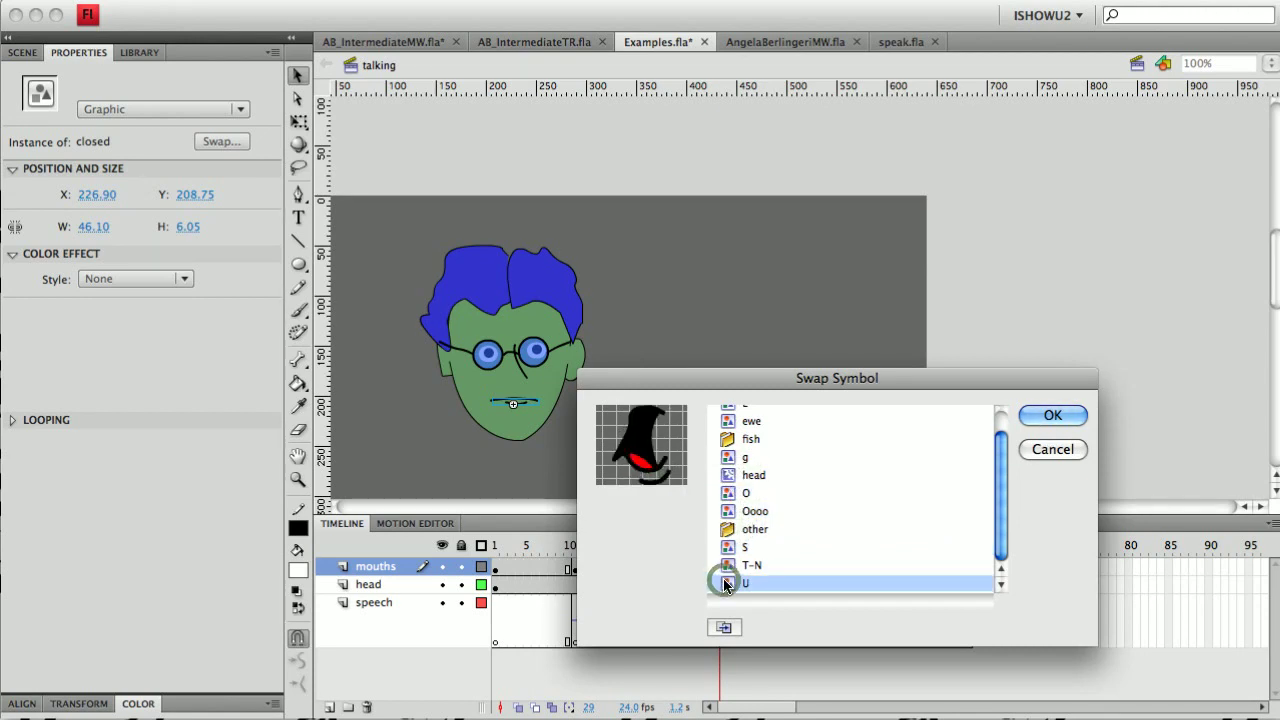
{"action": "left_click", "coordinate": [1053, 415]}
- Insert a keyframe at frame 33 on the mouths layer and swap its mouth for the g symbol
{"action": "left_click_drag", "start_coordinate": [720, 546], "coordinate": [748, 552]}
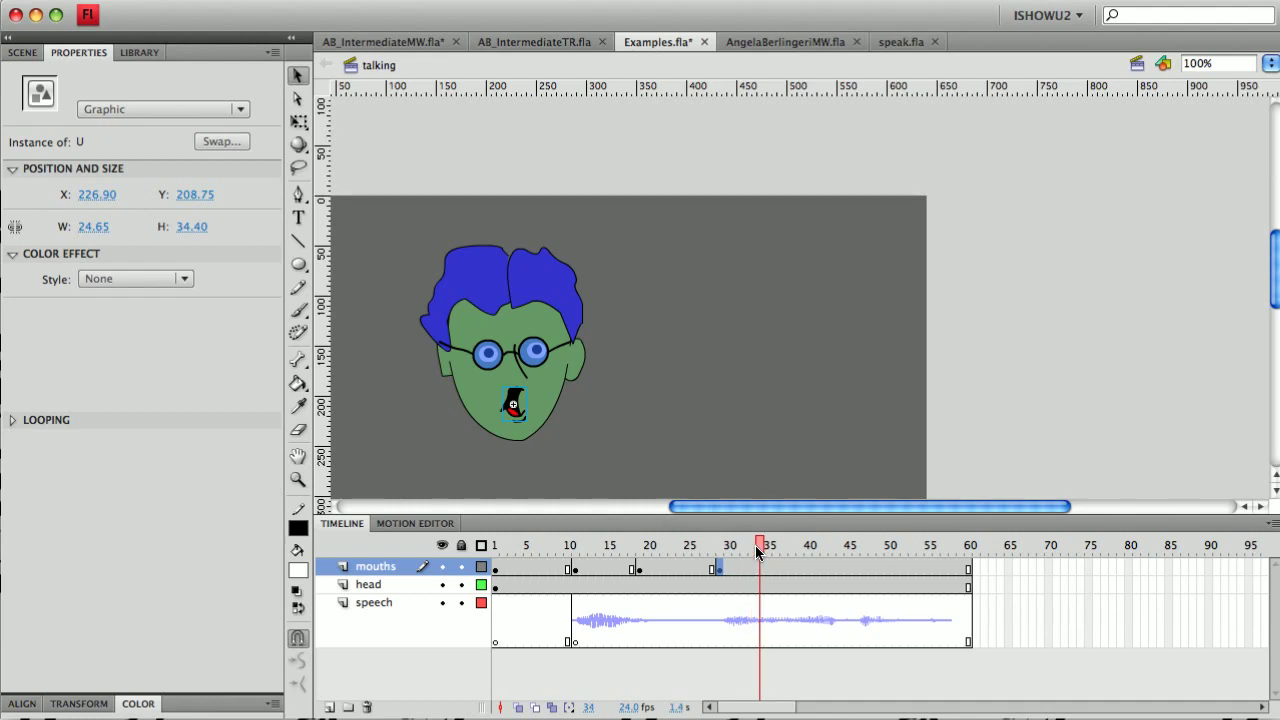
{"action": "left_click", "coordinate": [754, 561]}
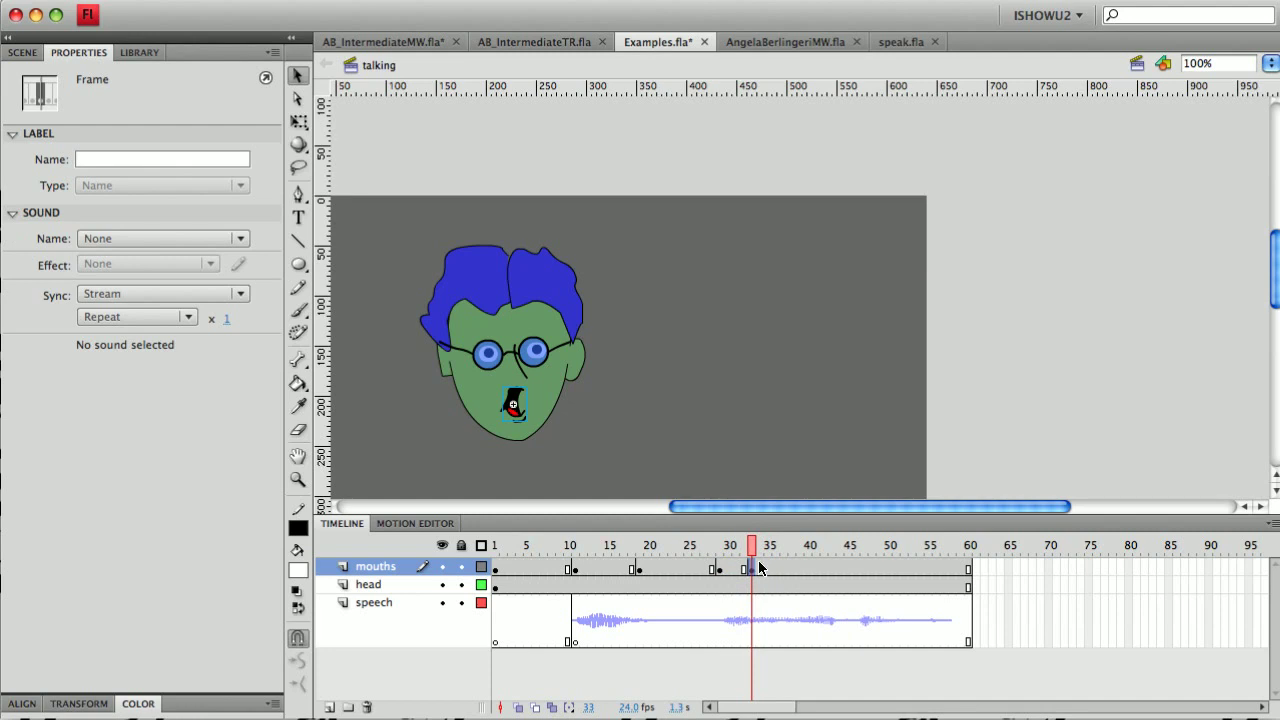
{"action": "left_click", "coordinate": [513, 402]}
{"action": "left_click", "coordinate": [220, 141]}
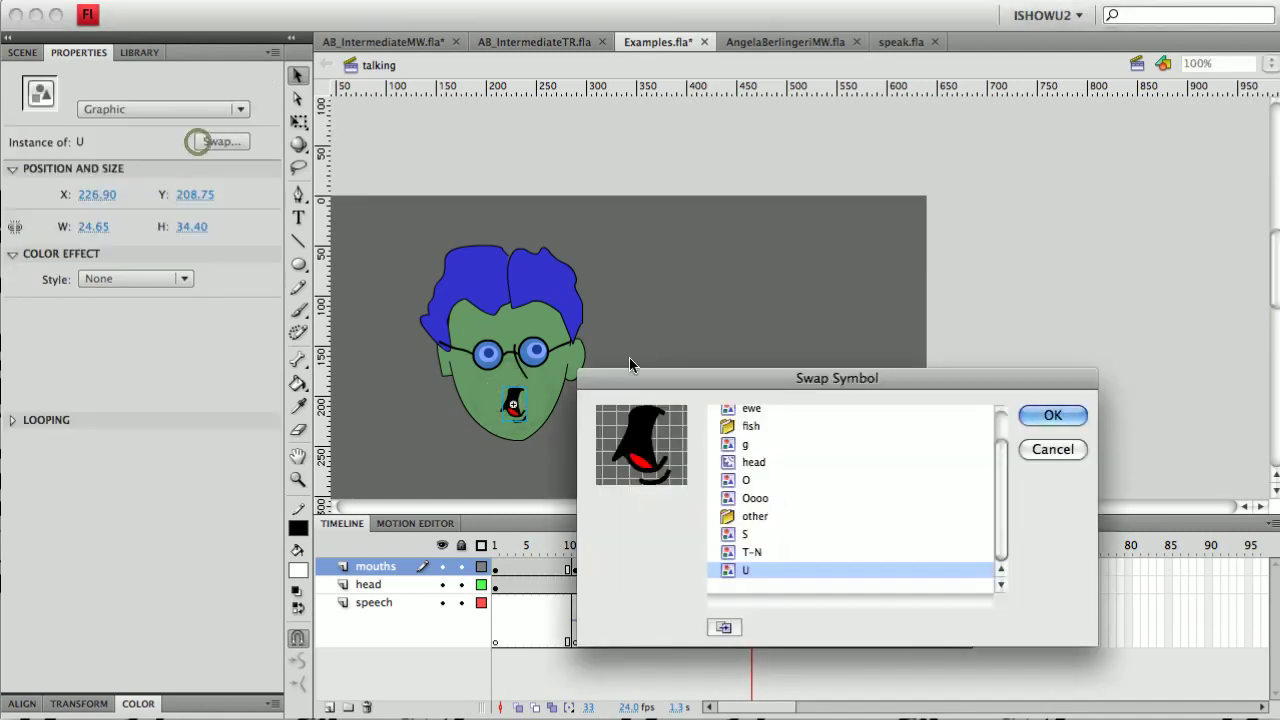
{"action": "left_click", "coordinate": [723, 445]}
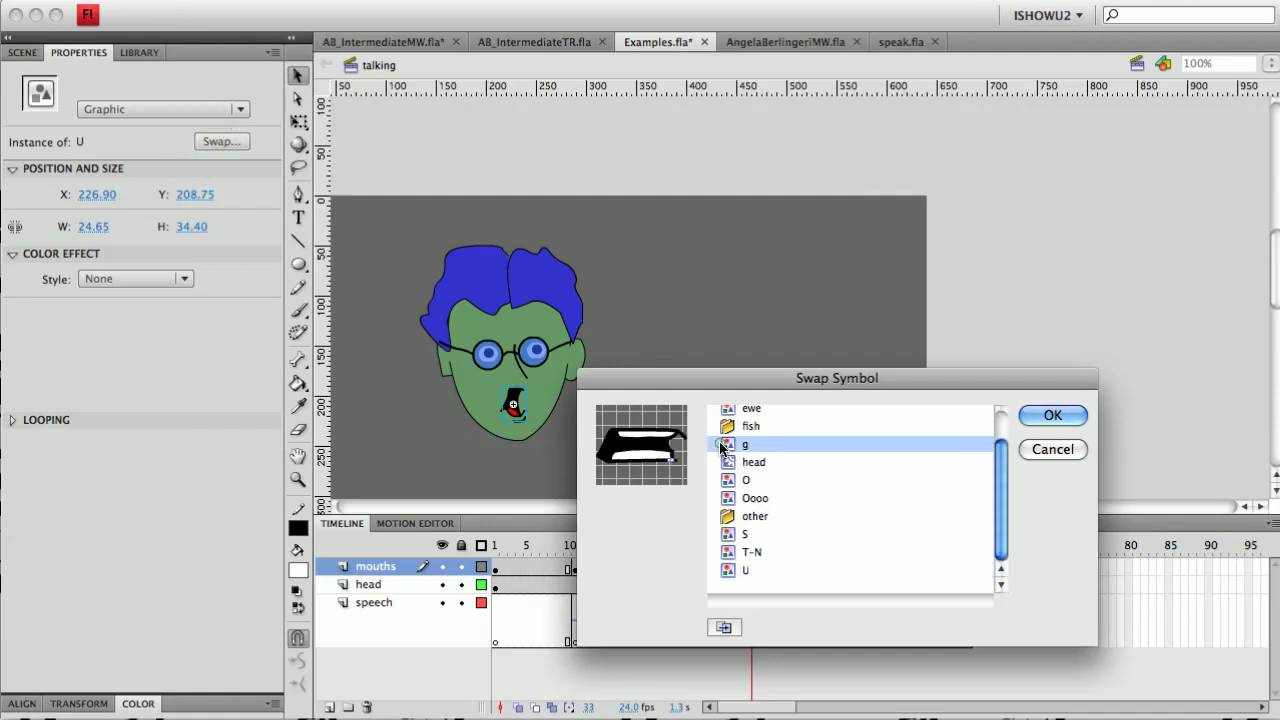
{"action": "left_click", "coordinate": [1053, 415]}
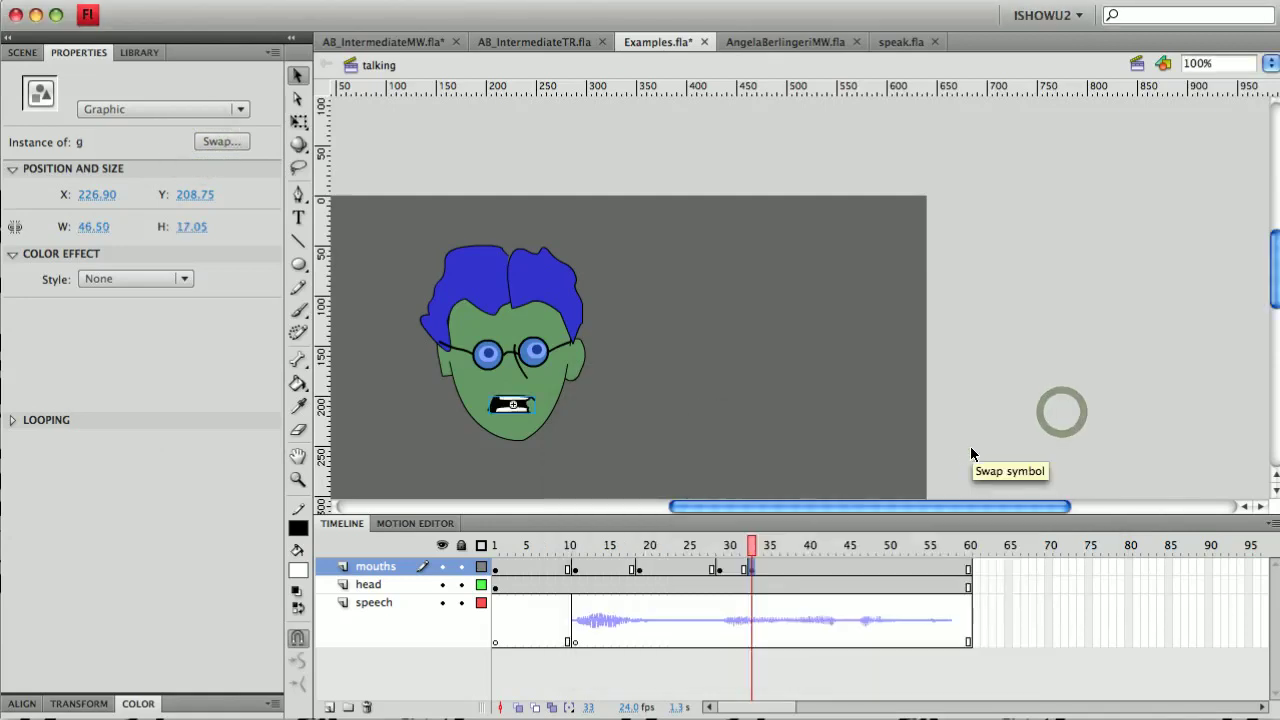
- Insert a frame and a keyframe at frame 36 on the mouths layer
{"action": "left_click_drag", "start_coordinate": [755, 547], "coordinate": [777, 547]}
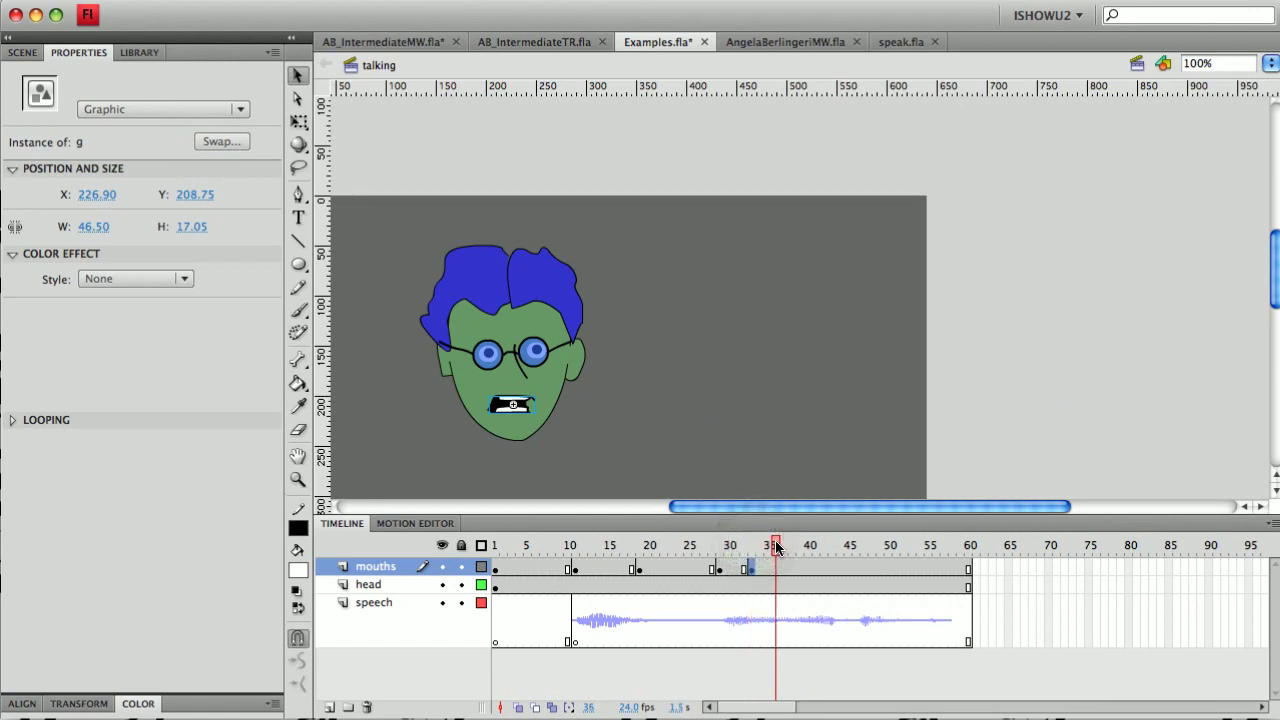
{"action": "left_click", "coordinate": [779, 569]}
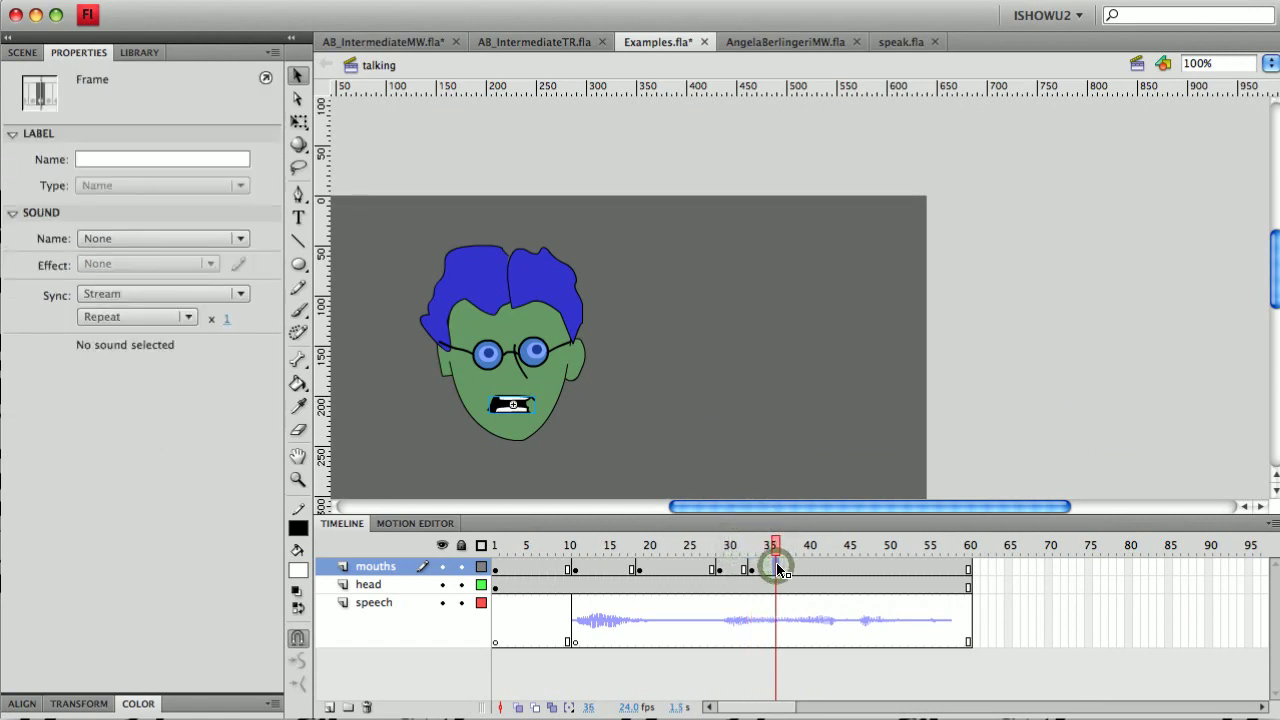
{"action": "key", "text": "F5"}
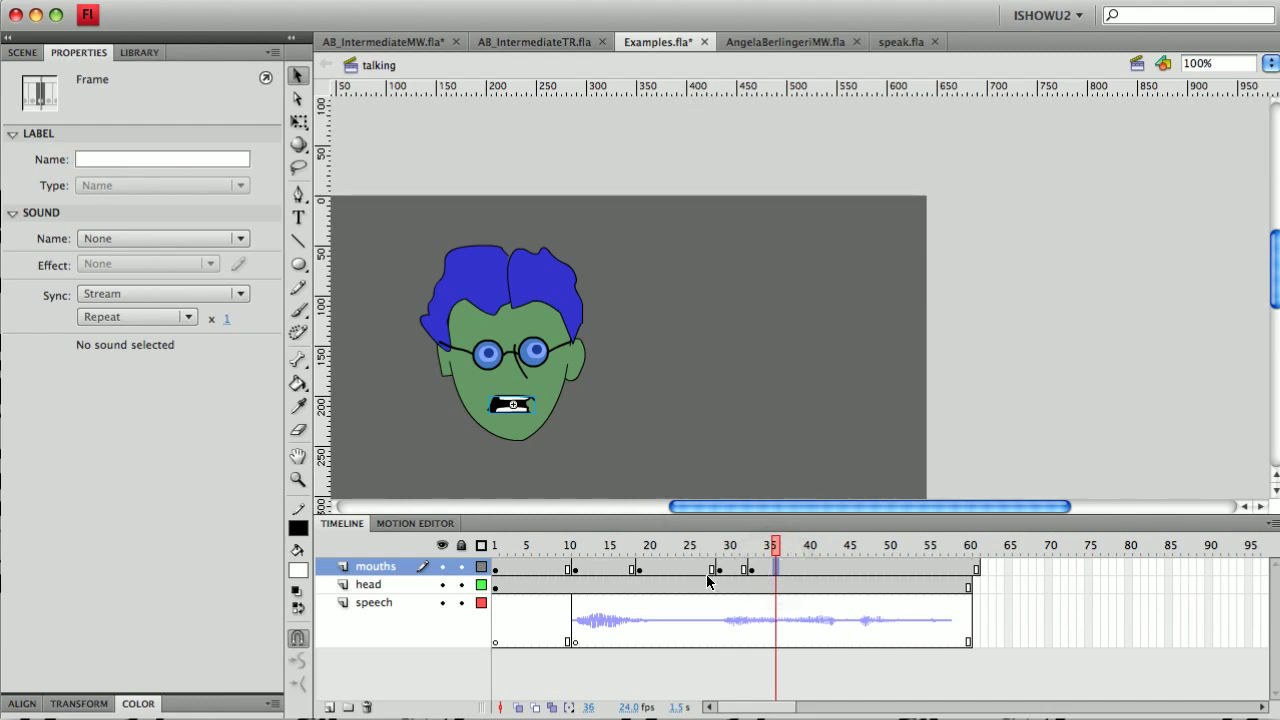
- Preview other mouth symbols and swap the g mouth at frame 36 for the T-N symbol
{"action": "left_click", "coordinate": [518, 404]}
{"action": "left_click", "coordinate": [234, 143]}
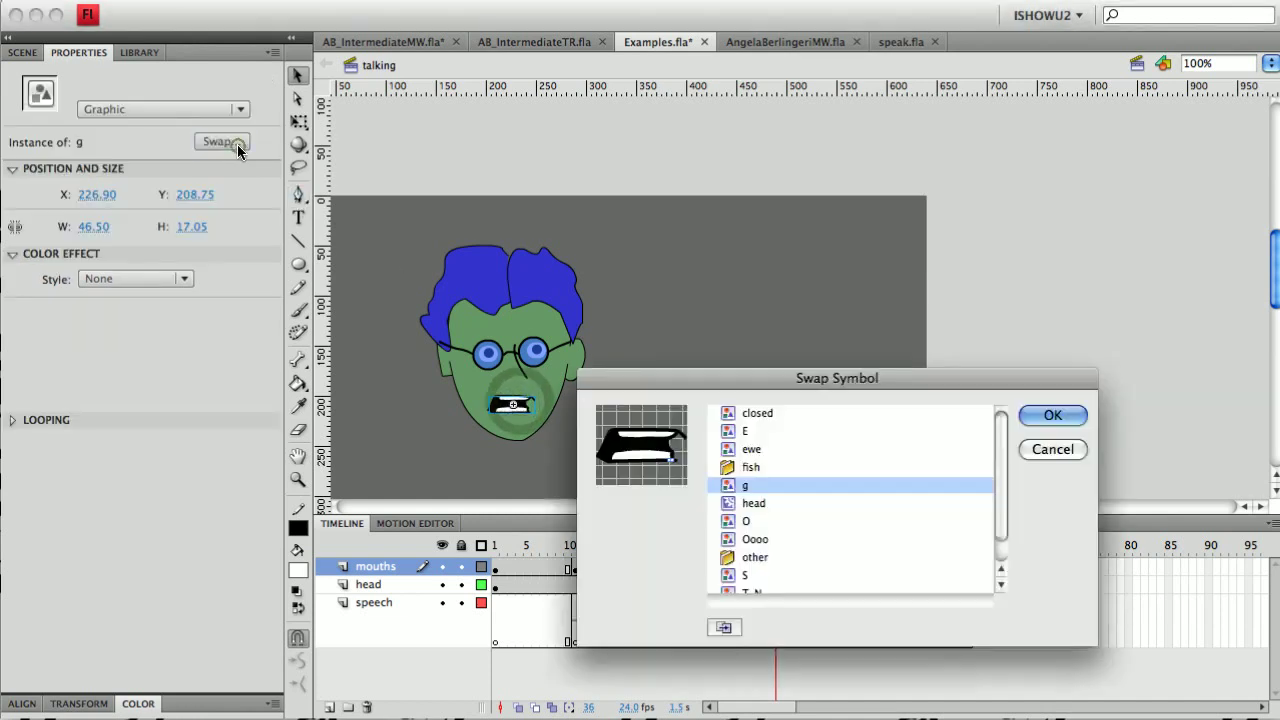
{"action": "left_click", "coordinate": [730, 520]}
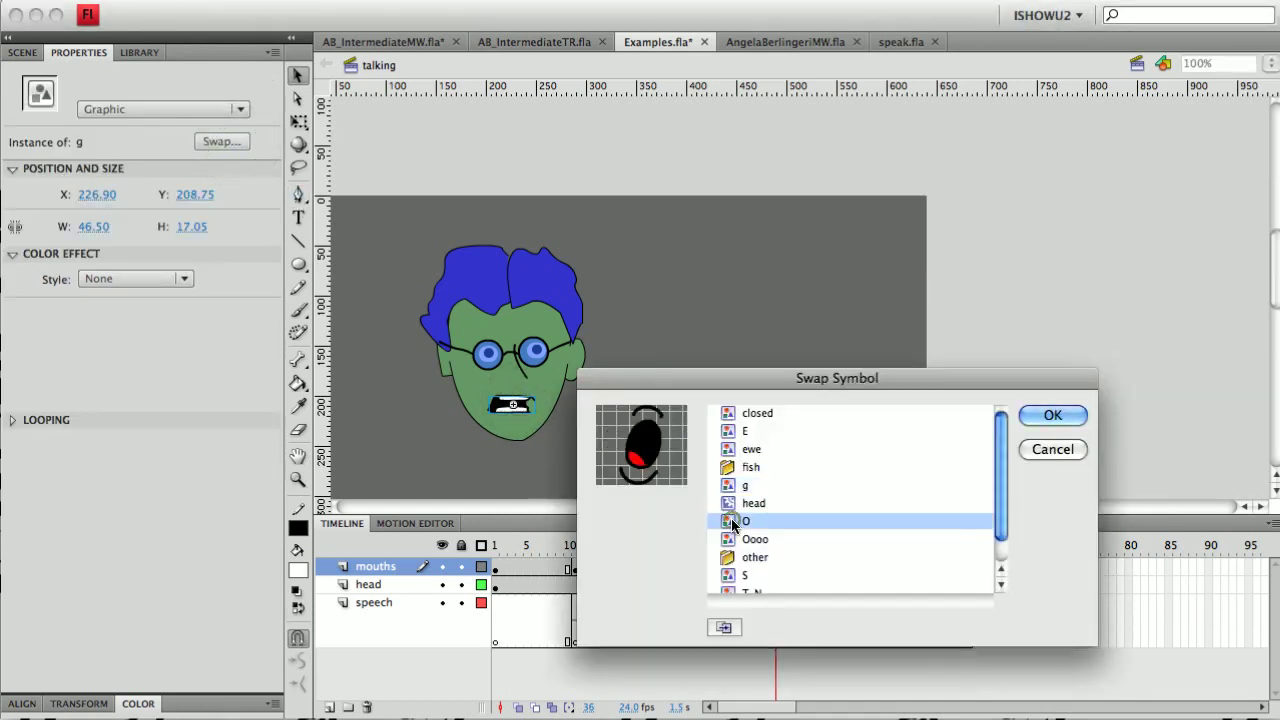
{"action": "left_click", "coordinate": [731, 540]}
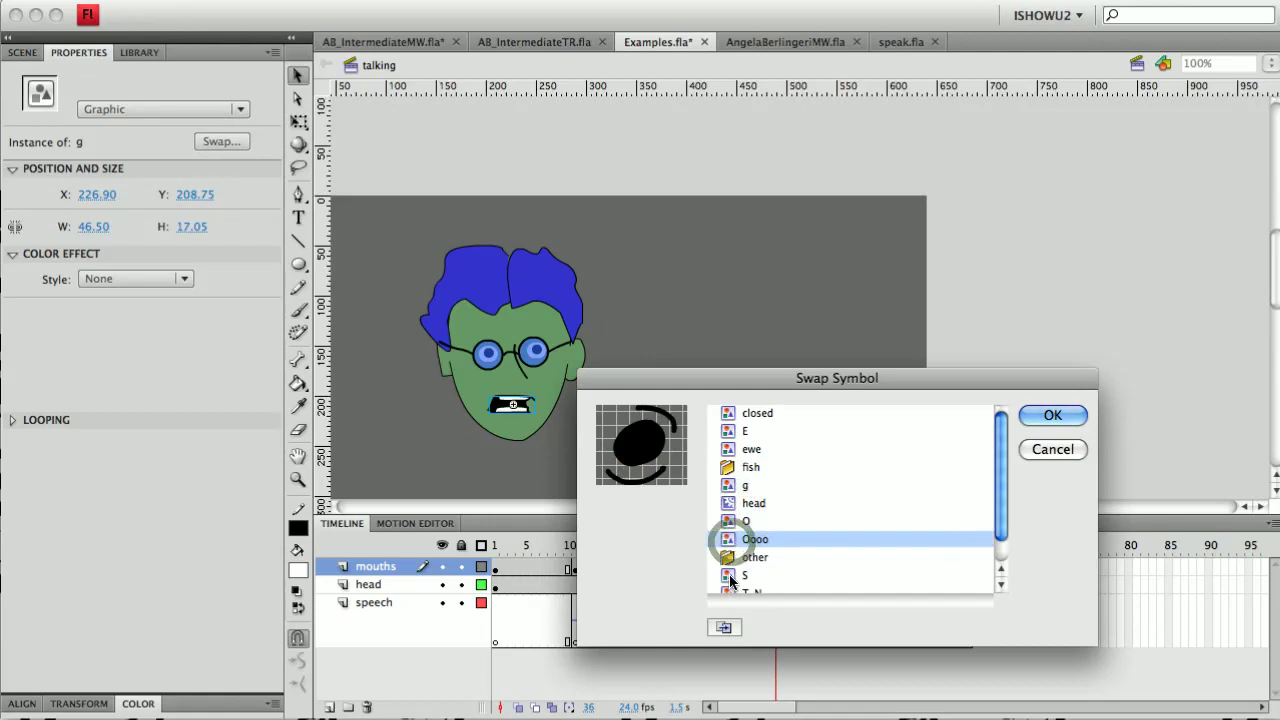
{"action": "left_click", "coordinate": [731, 576]}
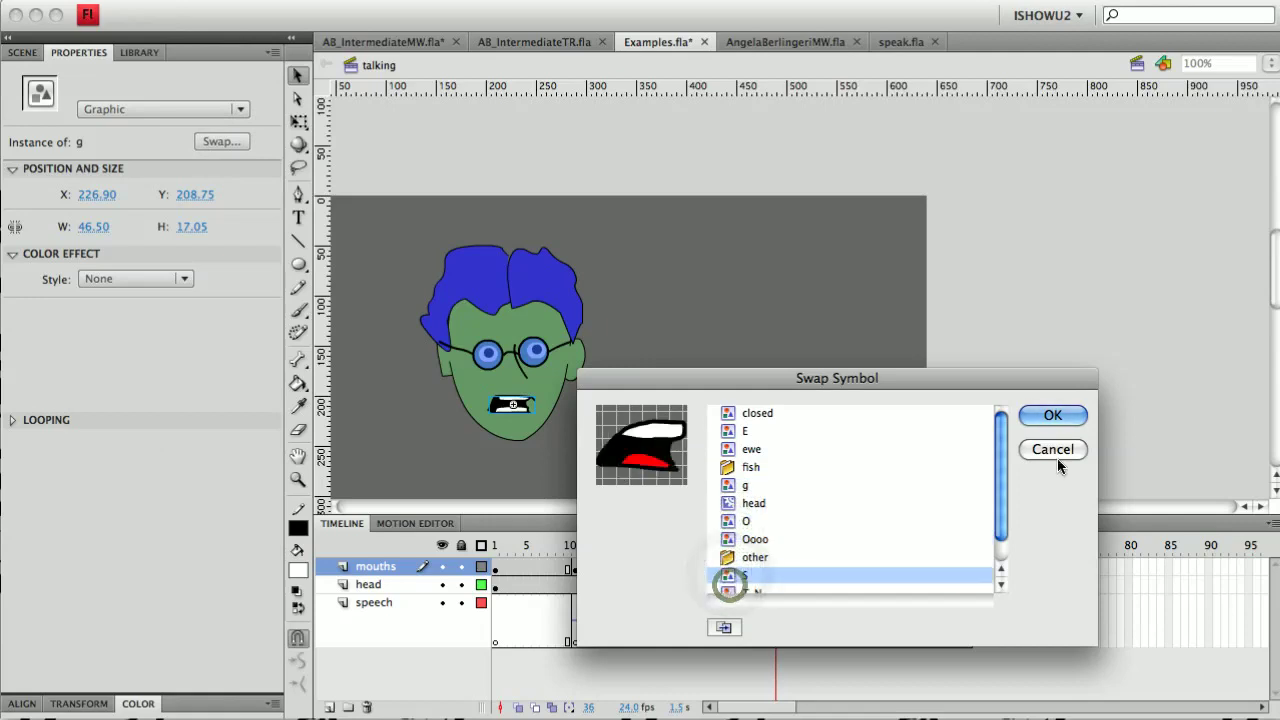
{"action": "left_click_drag", "start_coordinate": [999, 528], "coordinate": [999, 550]}
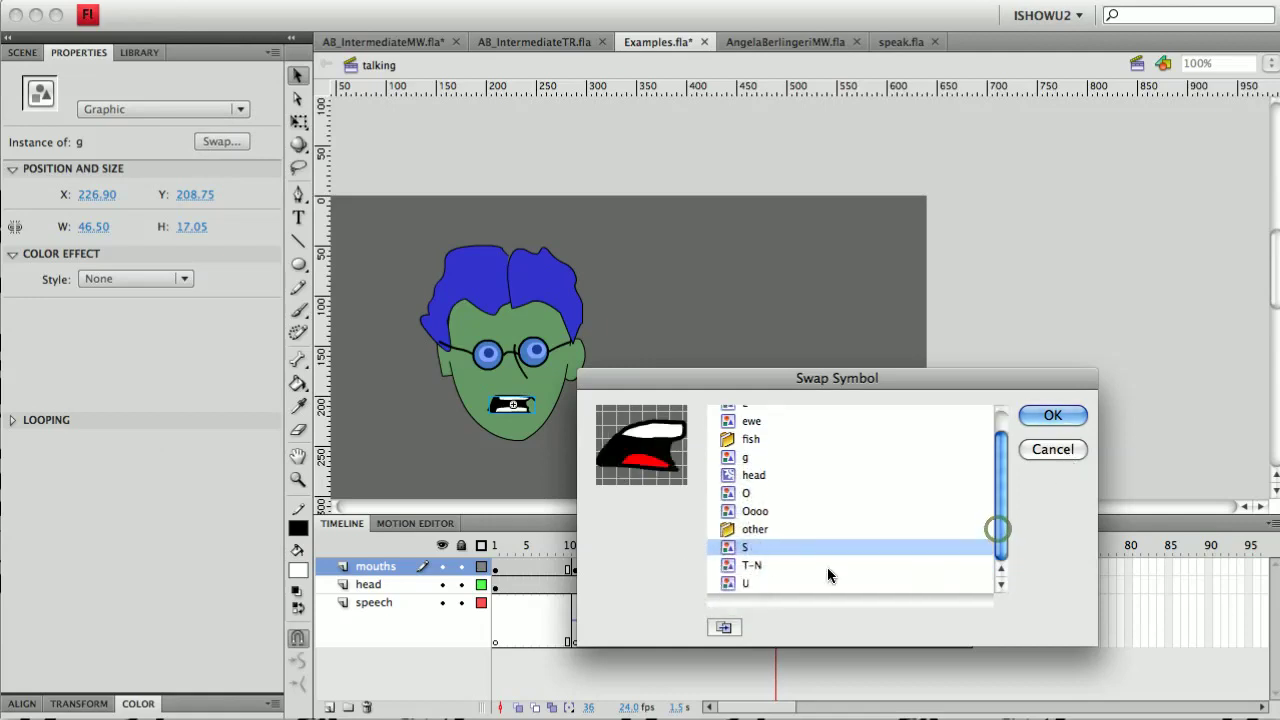
{"action": "left_click", "coordinate": [729, 582]}
{"action": "left_click", "coordinate": [737, 566]}
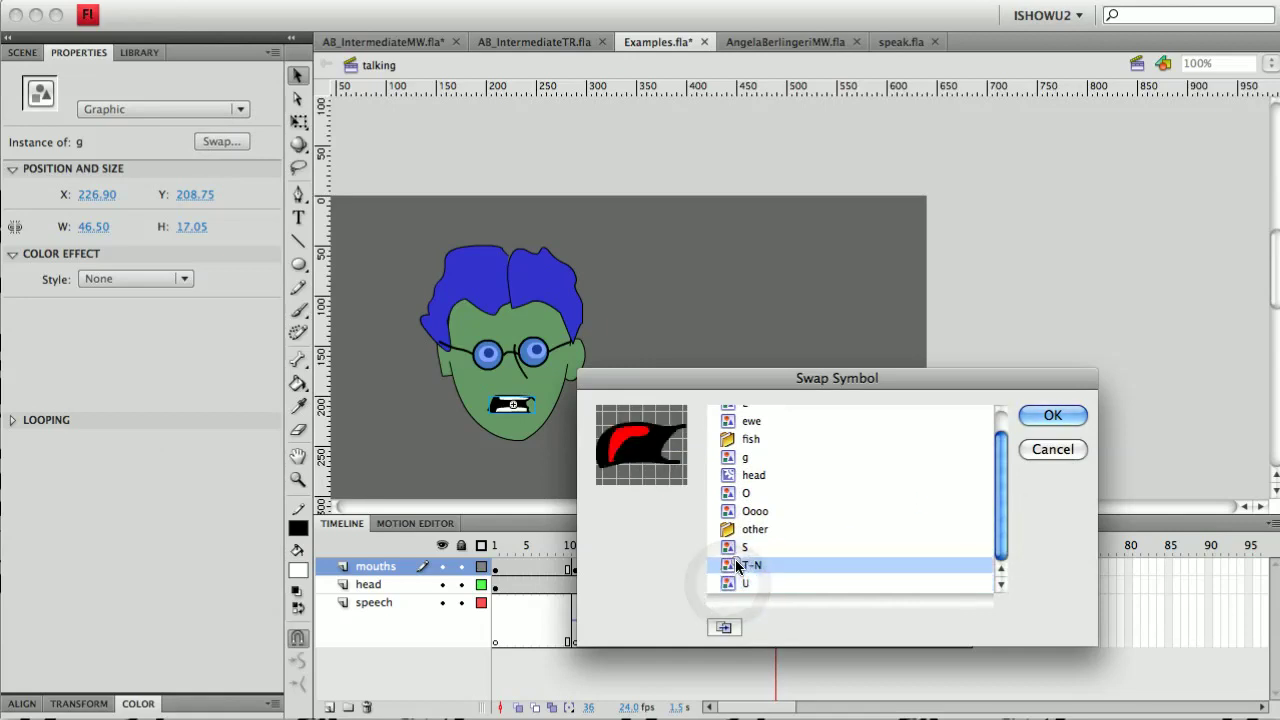
{"action": "left_click", "coordinate": [1045, 415]}
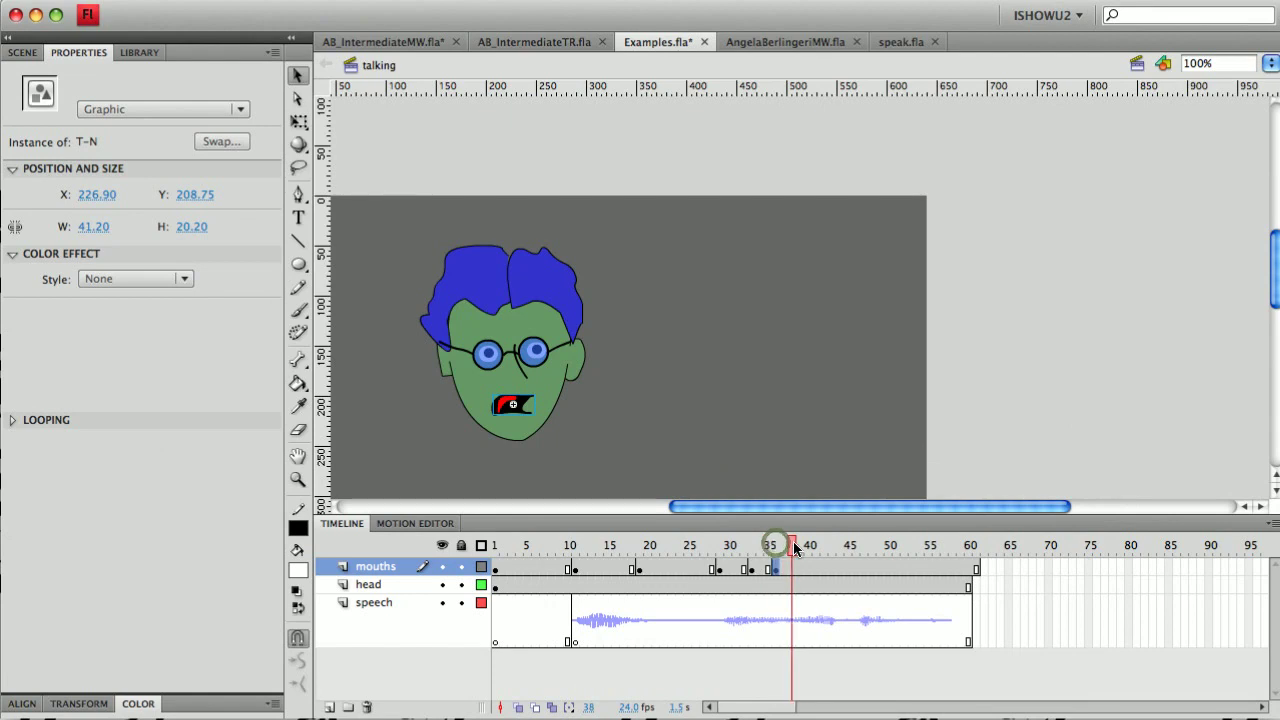
- Insert a keyframe at frame 40 on the mouths layer and swap its T-N mouth for the E symbol
{"action": "left_click_drag", "start_coordinate": [795, 548], "coordinate": [806, 560]}
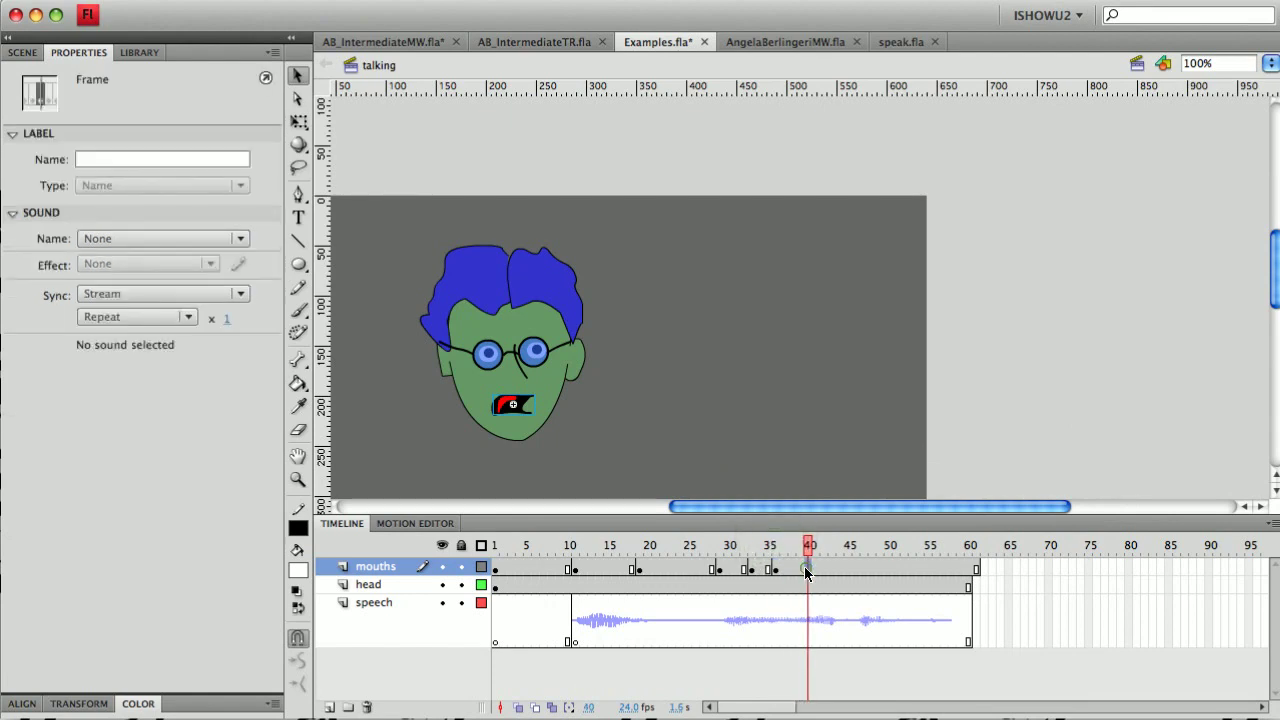
{"action": "key", "text": "F6"}
{"action": "left_click", "coordinate": [507, 402]}
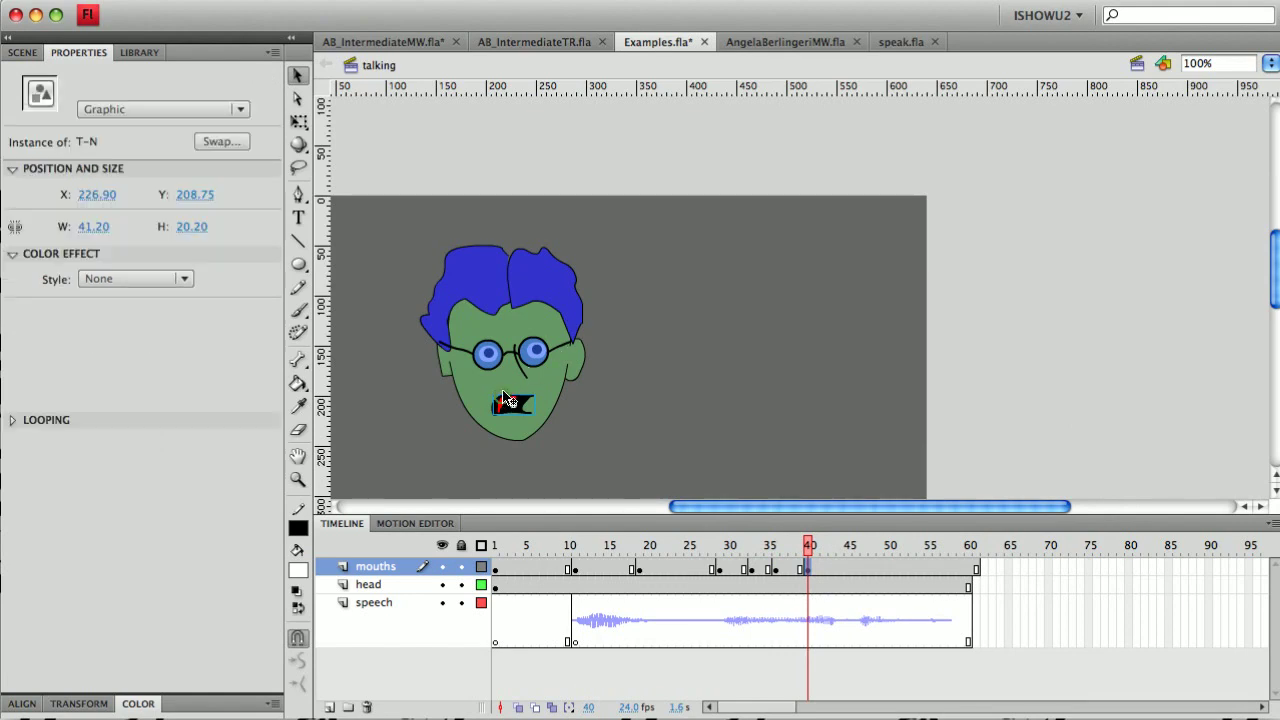
{"action": "left_click", "coordinate": [223, 136]}
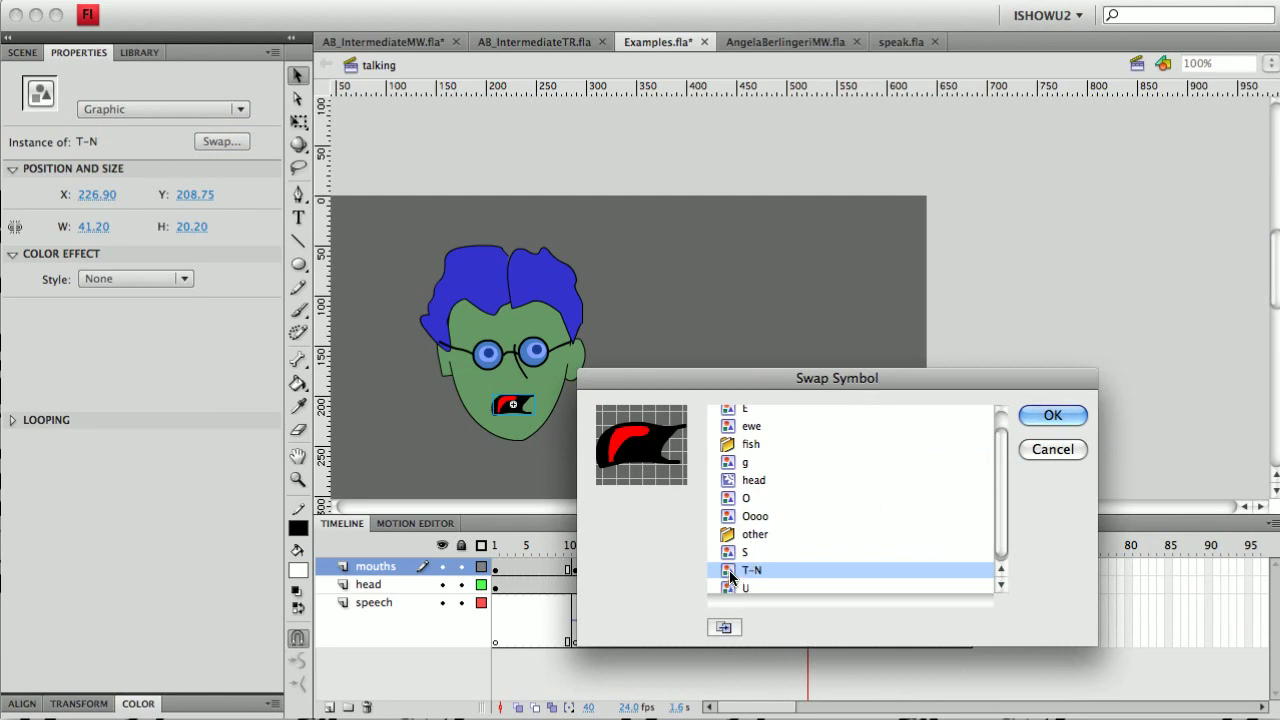
{"action": "left_click", "coordinate": [730, 517]}
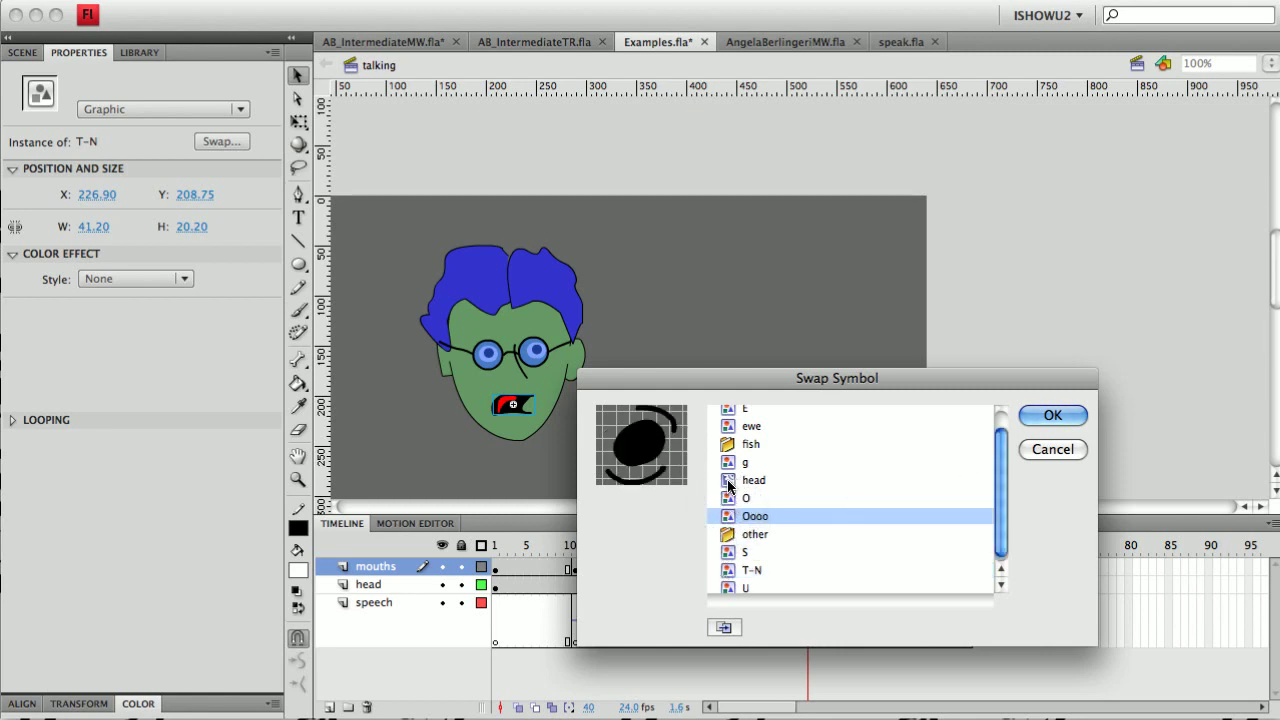
{"action": "left_click", "coordinate": [733, 428]}
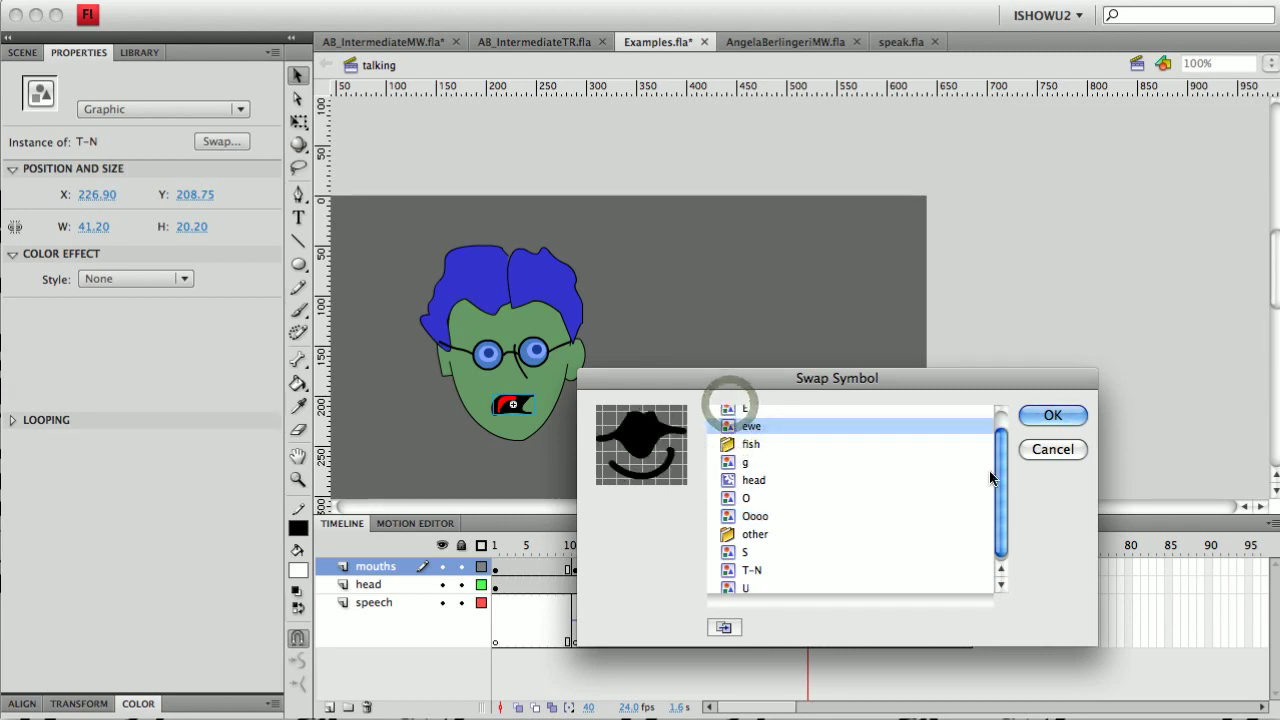
{"action": "left_click_drag", "start_coordinate": [990, 478], "coordinate": [994, 457]}
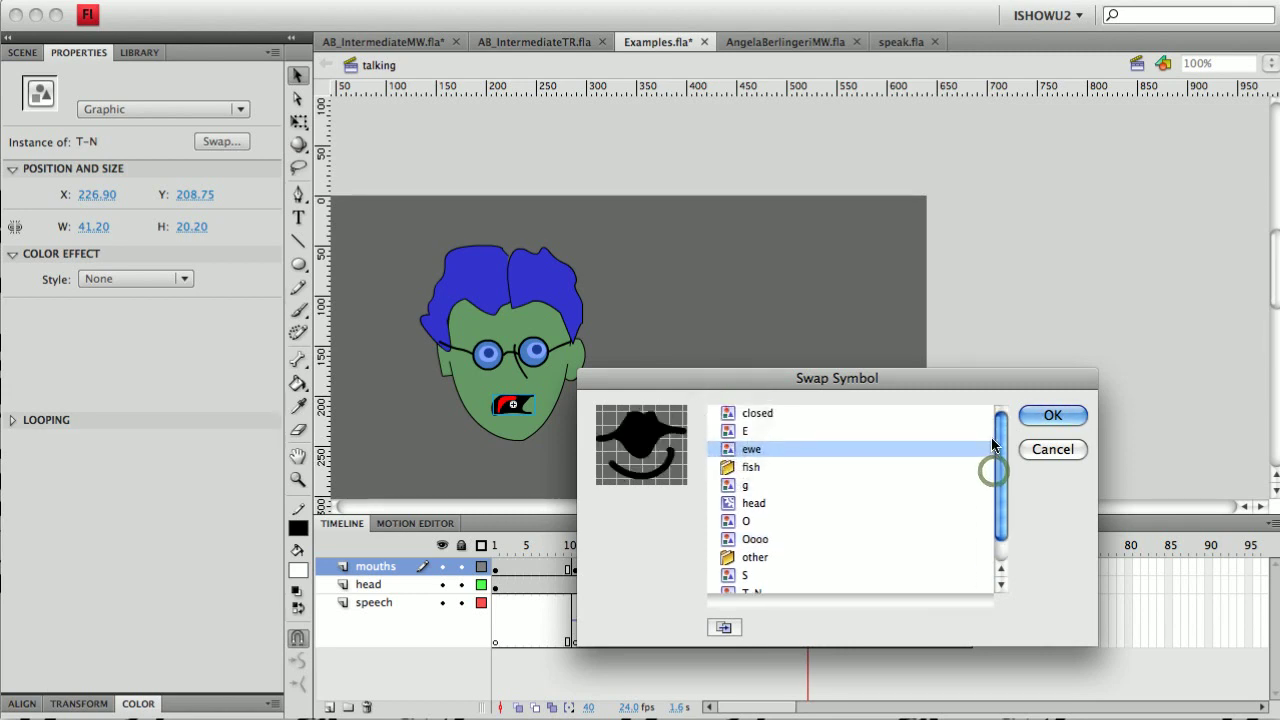
{"action": "left_click", "coordinate": [727, 431]}
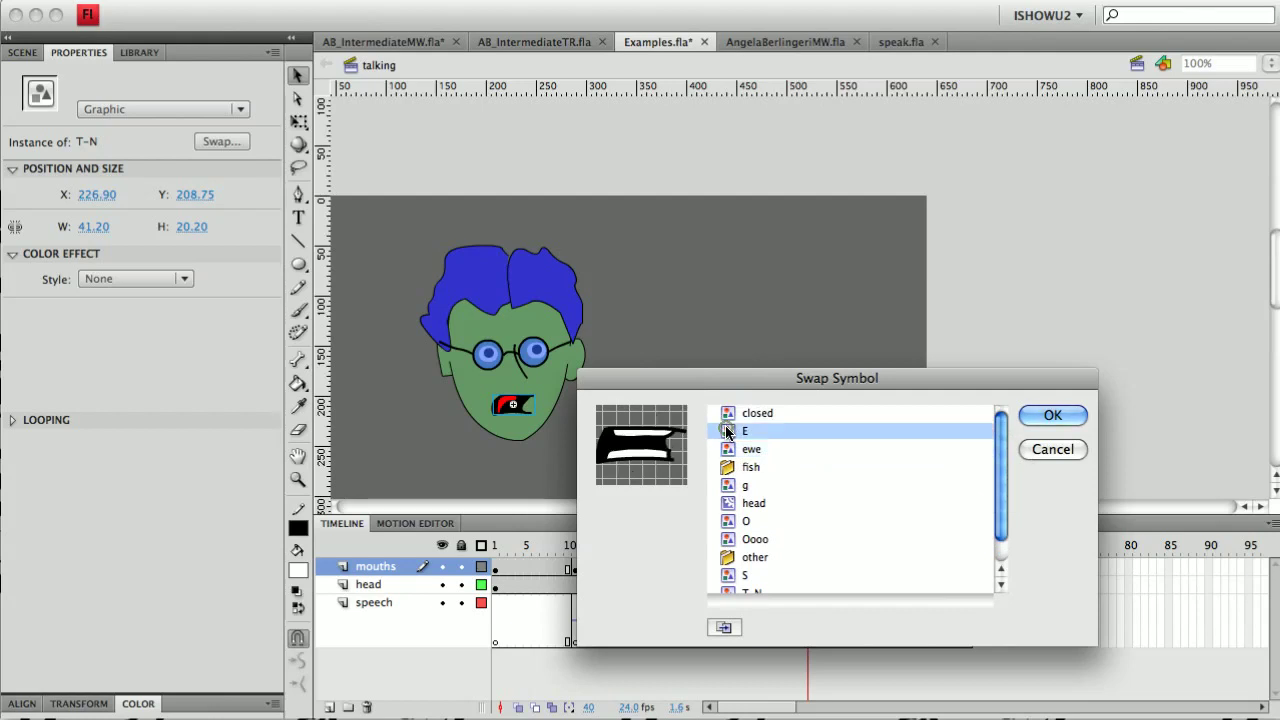
{"action": "left_click", "coordinate": [1031, 415]}
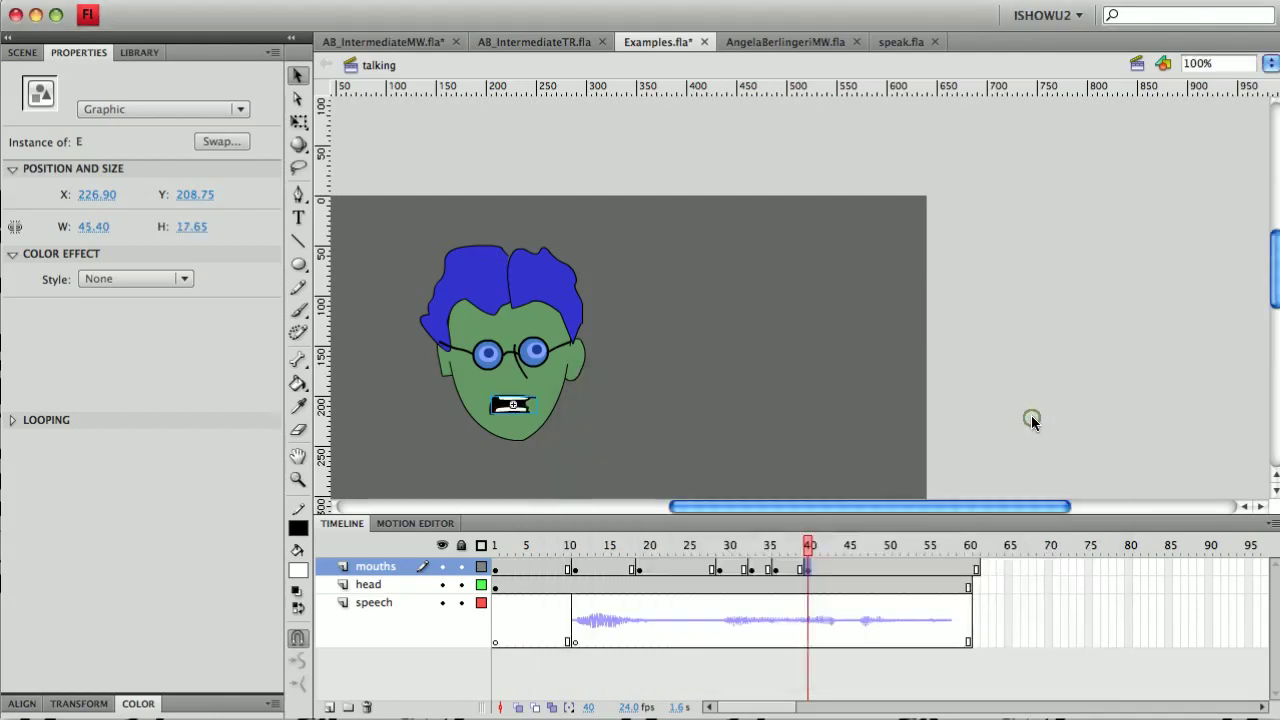
- Rewind to frame 1 and play the animation to check the mouths against the speech
{"action": "left_click", "coordinate": [833, 566]}
{"action": "left_click_drag", "start_coordinate": [828, 548], "coordinate": [470, 568]}
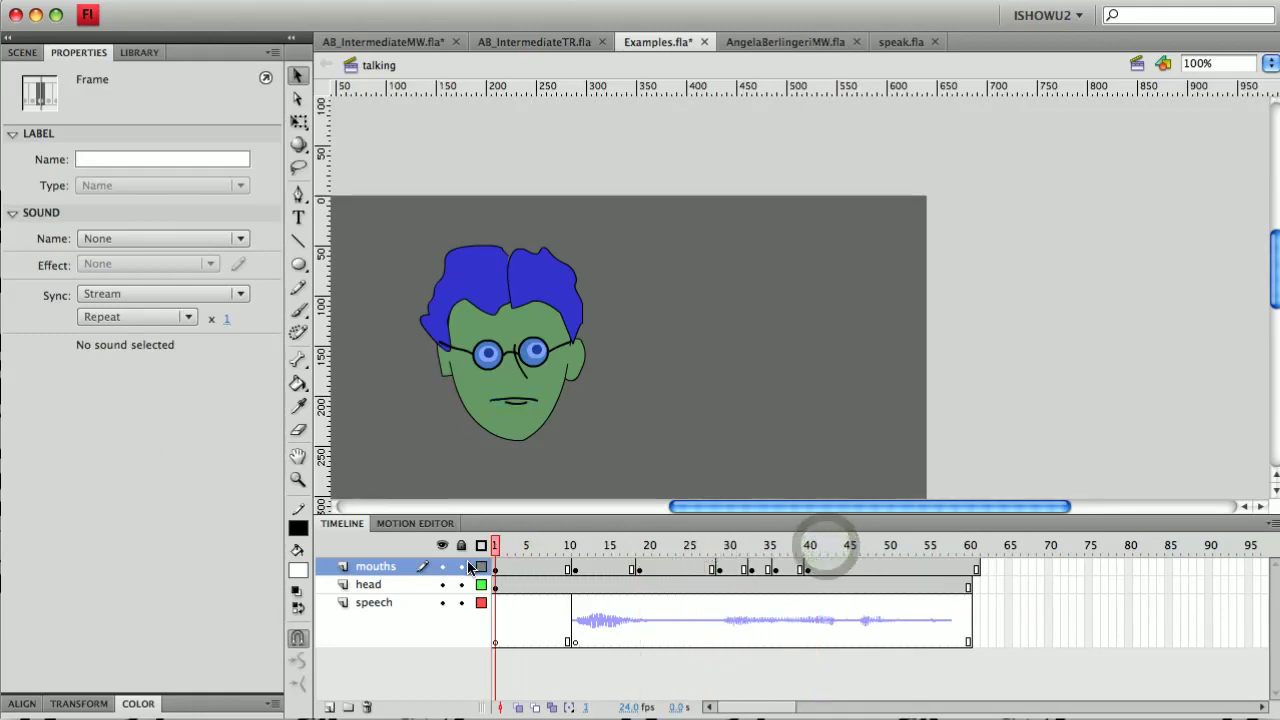
{"action": "left_click", "coordinate": [674, 441]}
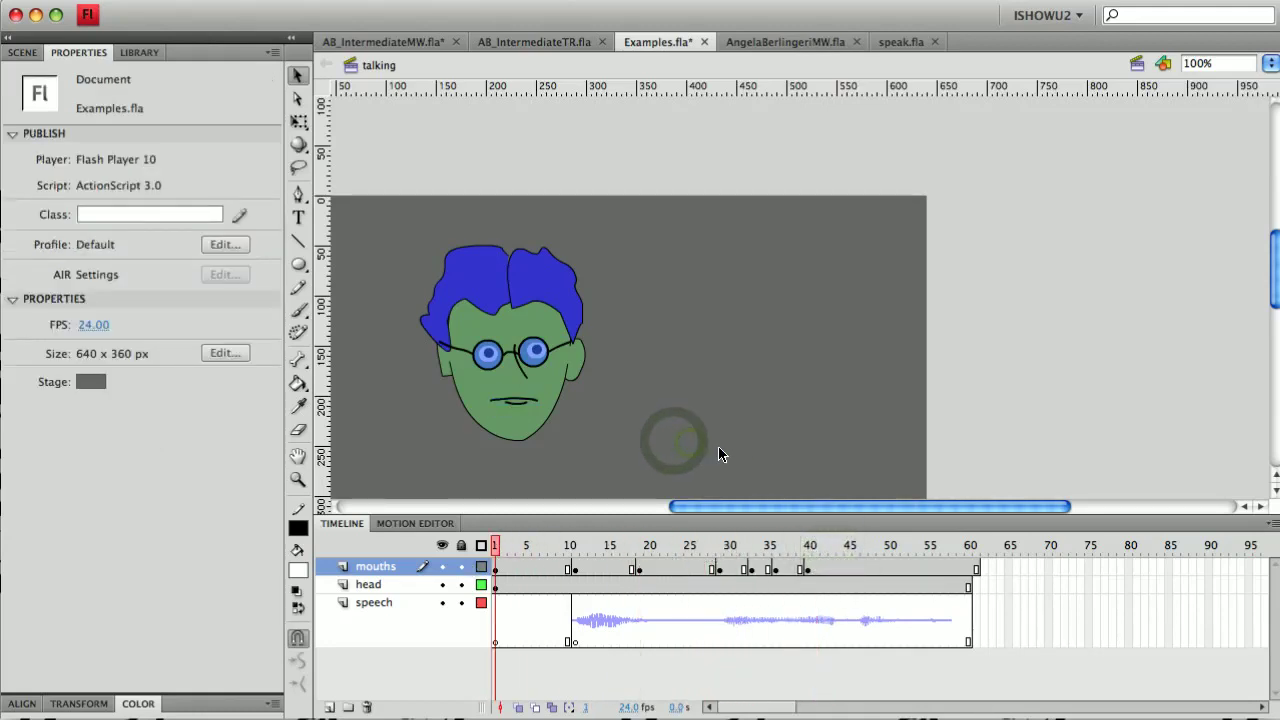
{"action": "key", "text": "Return"}
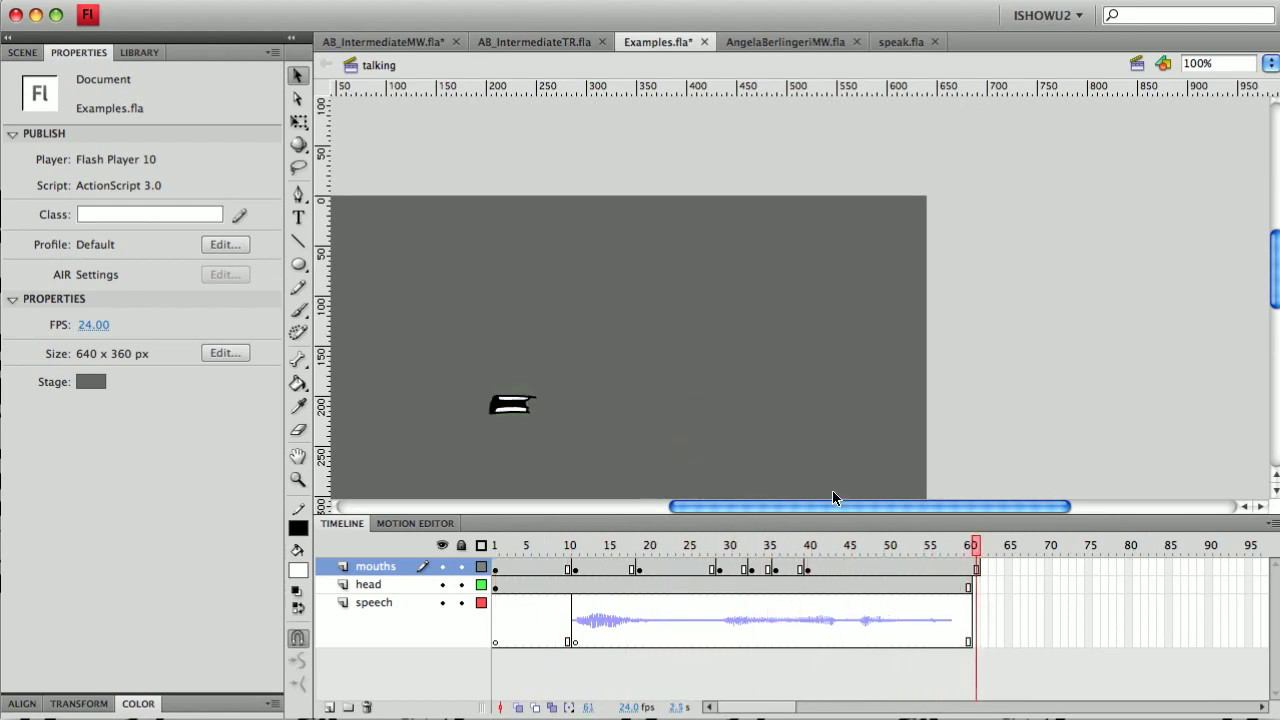
- Scrub the speech to frame 44, insert a mouths keyframe there, and swap the E mouth for the closed symbol
{"action": "left_click", "coordinate": [494, 546]}
{"action": "left_click_drag", "start_coordinate": [494, 546], "coordinate": [841, 549]}
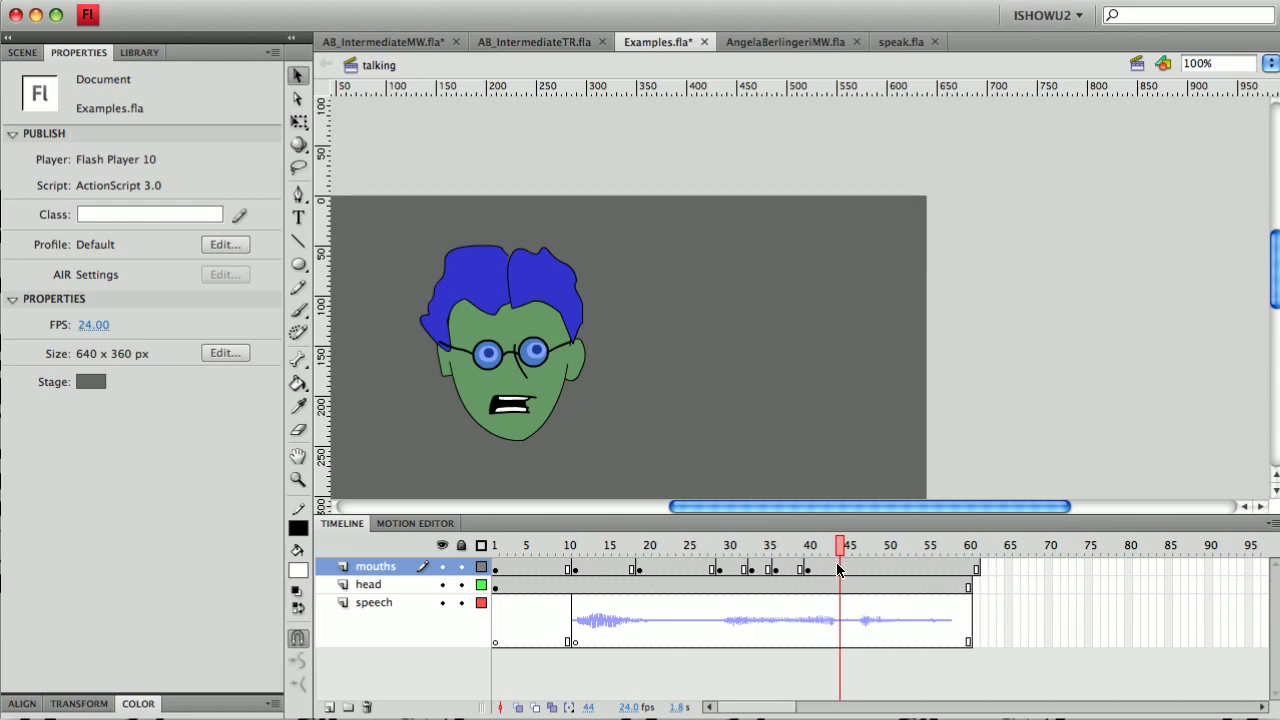
{"action": "left_click", "coordinate": [837, 566]}
{"action": "key", "text": "F6"}
{"action": "left_click", "coordinate": [509, 417]}
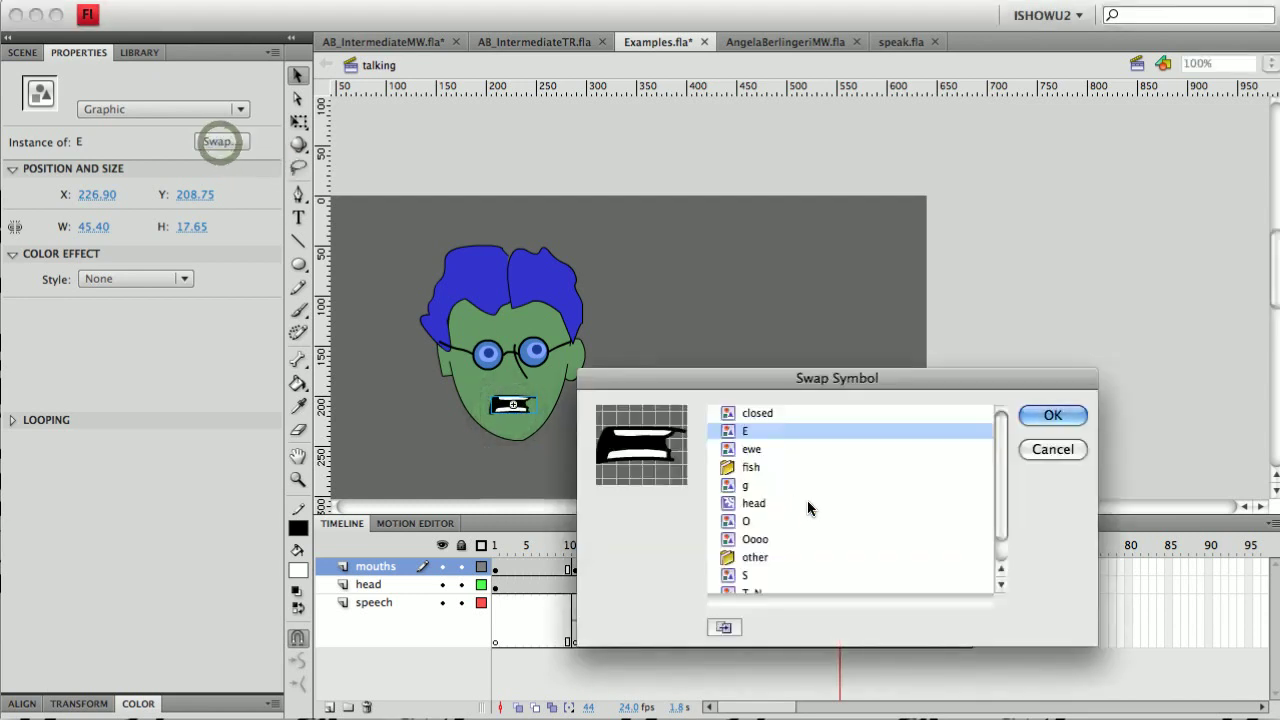
{"action": "left_click", "coordinate": [765, 412]}
{"action": "left_click", "coordinate": [1050, 416]}
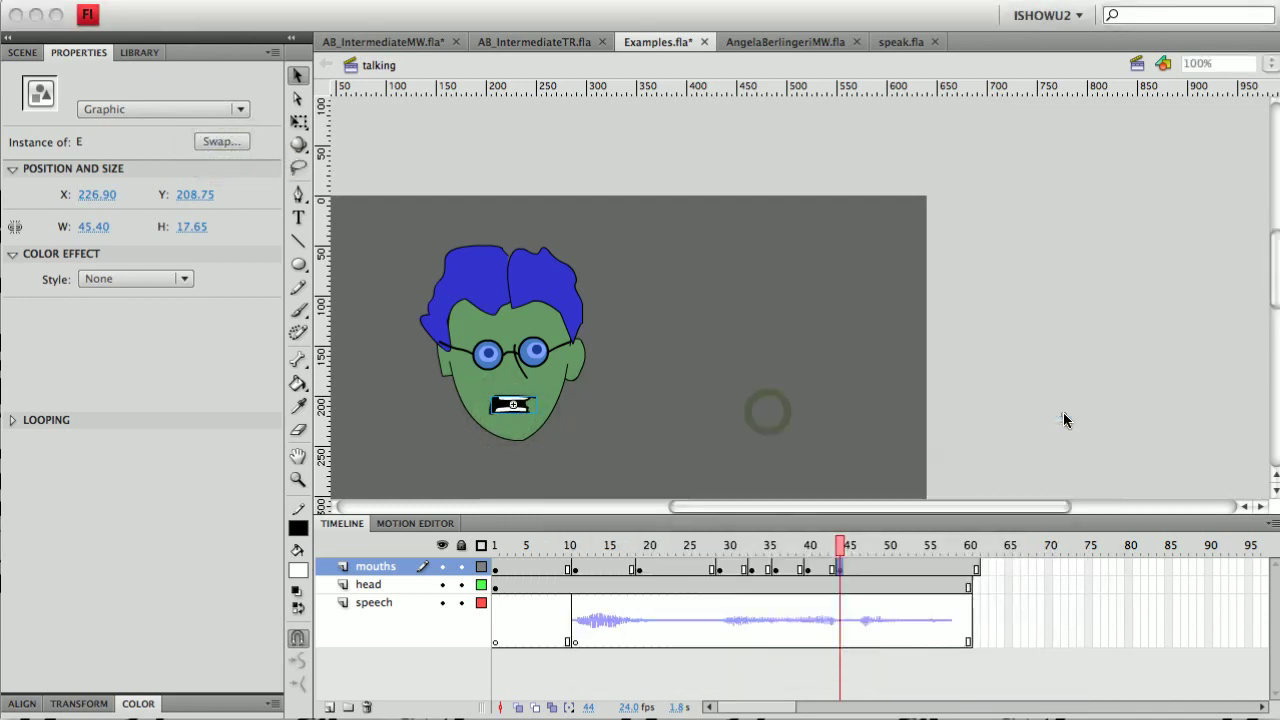
- Insert a keyframe at frame 46 on the mouths layer and swap the closed mouth for the T-N symbol
{"action": "left_click", "coordinate": [858, 546]}
{"action": "left_click", "coordinate": [856, 548]}
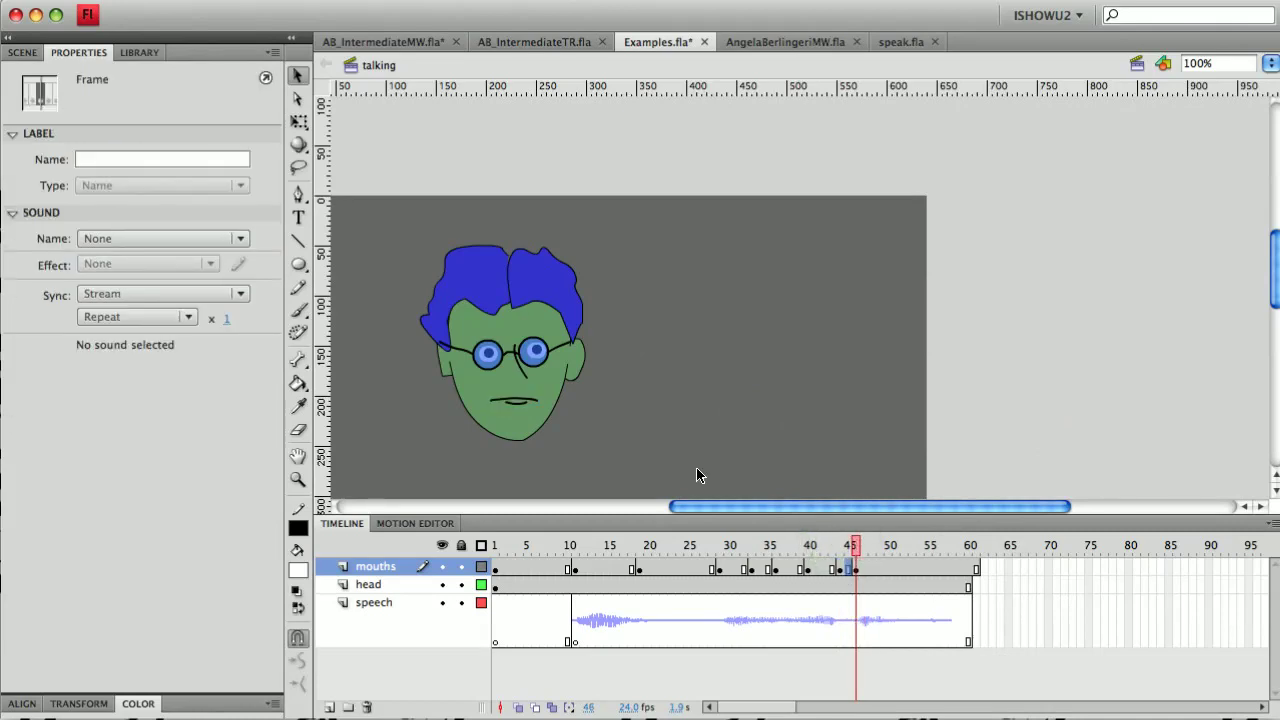
{"action": "left_click", "coordinate": [519, 401]}
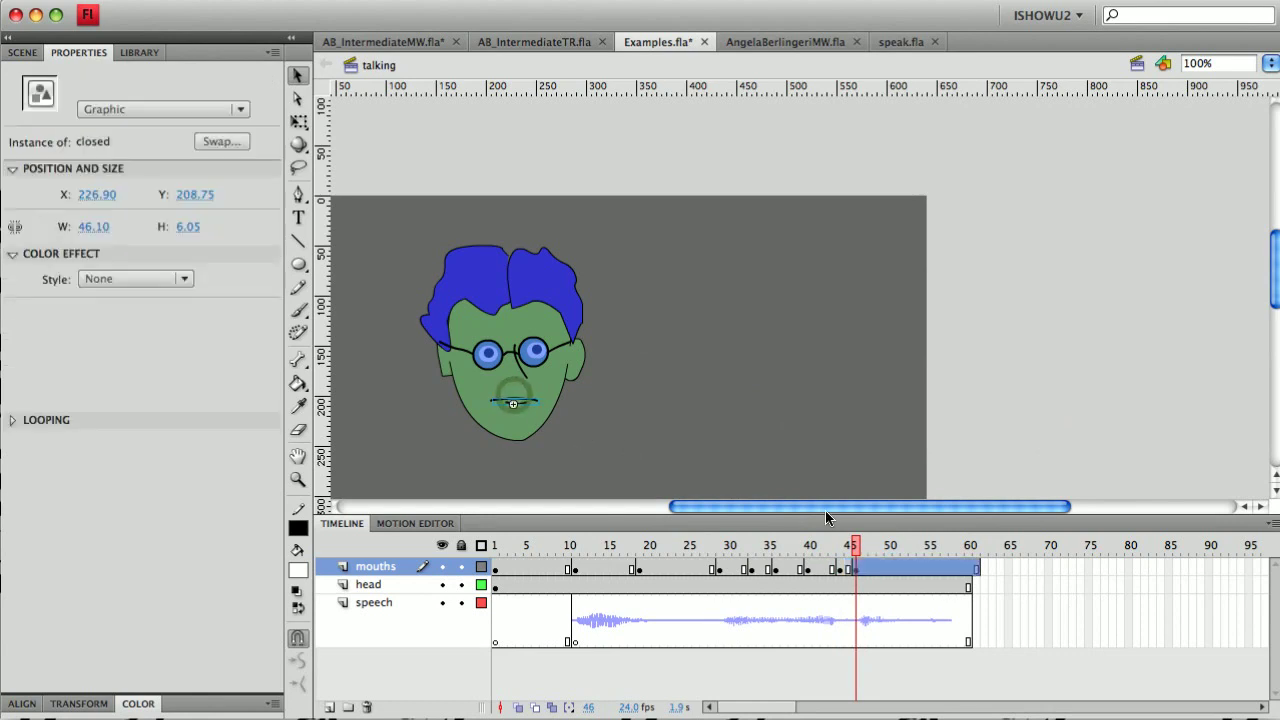
{"action": "left_click", "coordinate": [222, 142]}
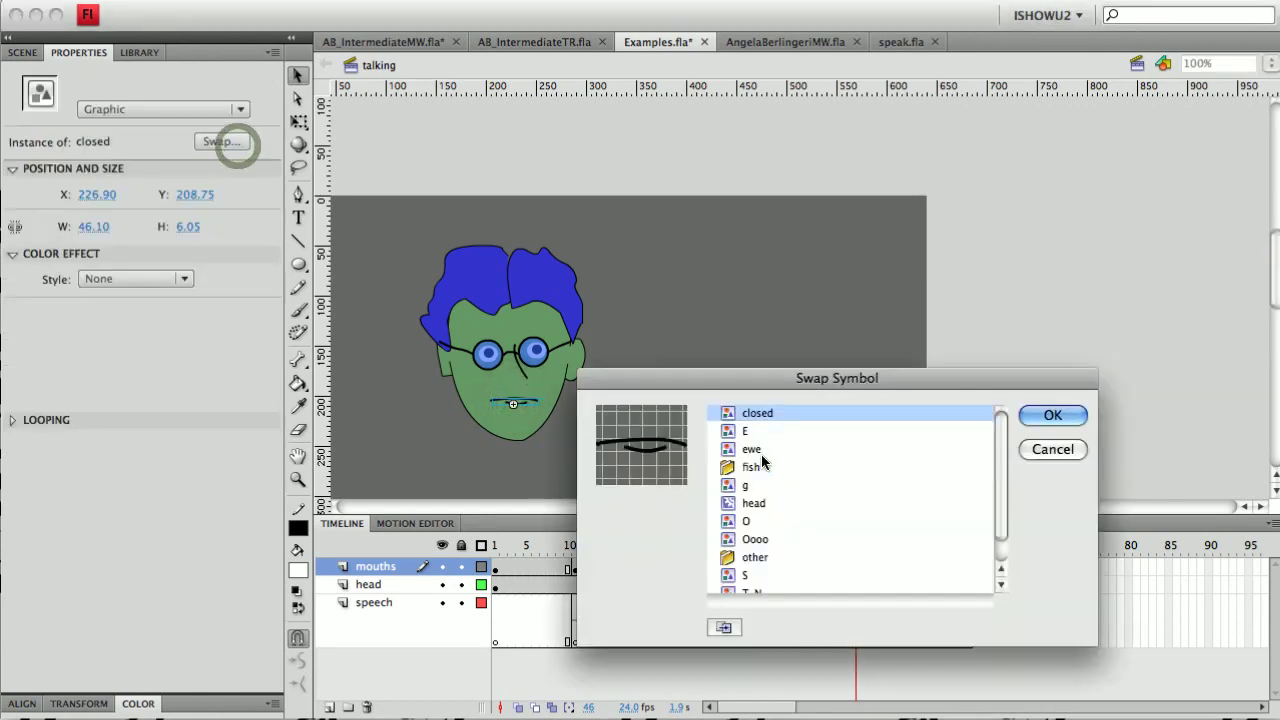
{"action": "left_click_drag", "start_coordinate": [1001, 485], "coordinate": [999, 507]}
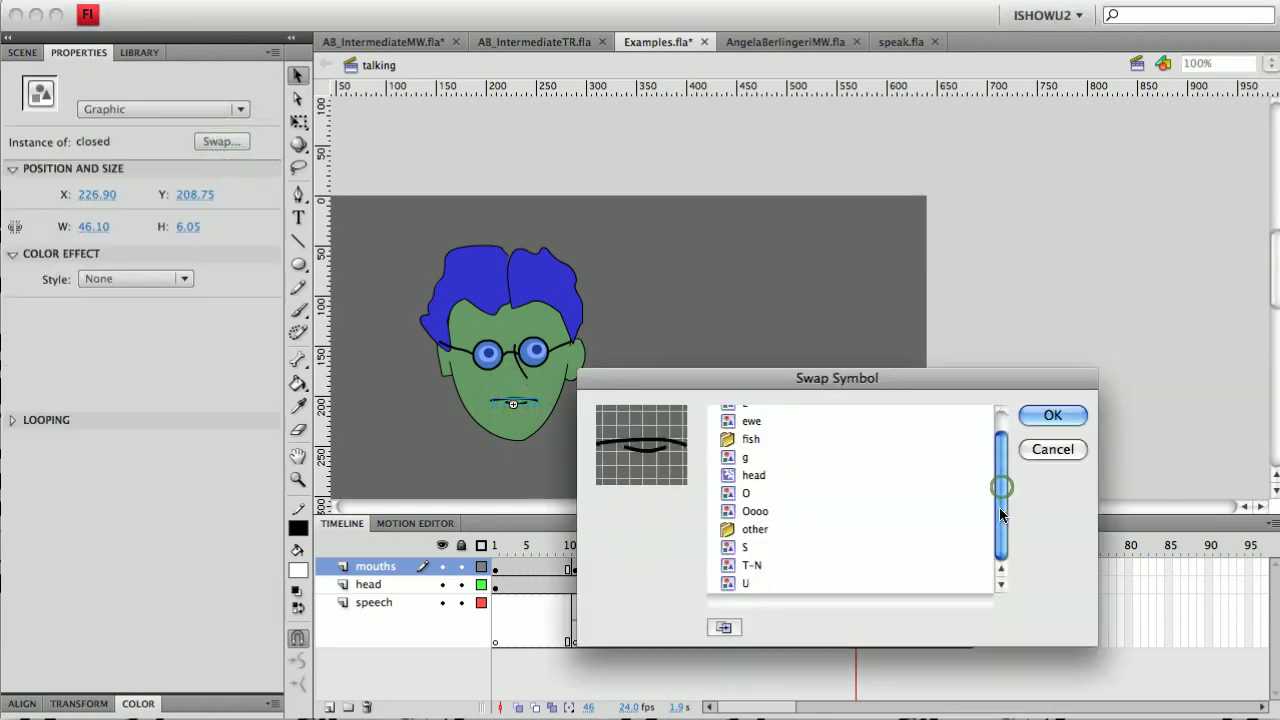
{"action": "left_click", "coordinate": [727, 566]}
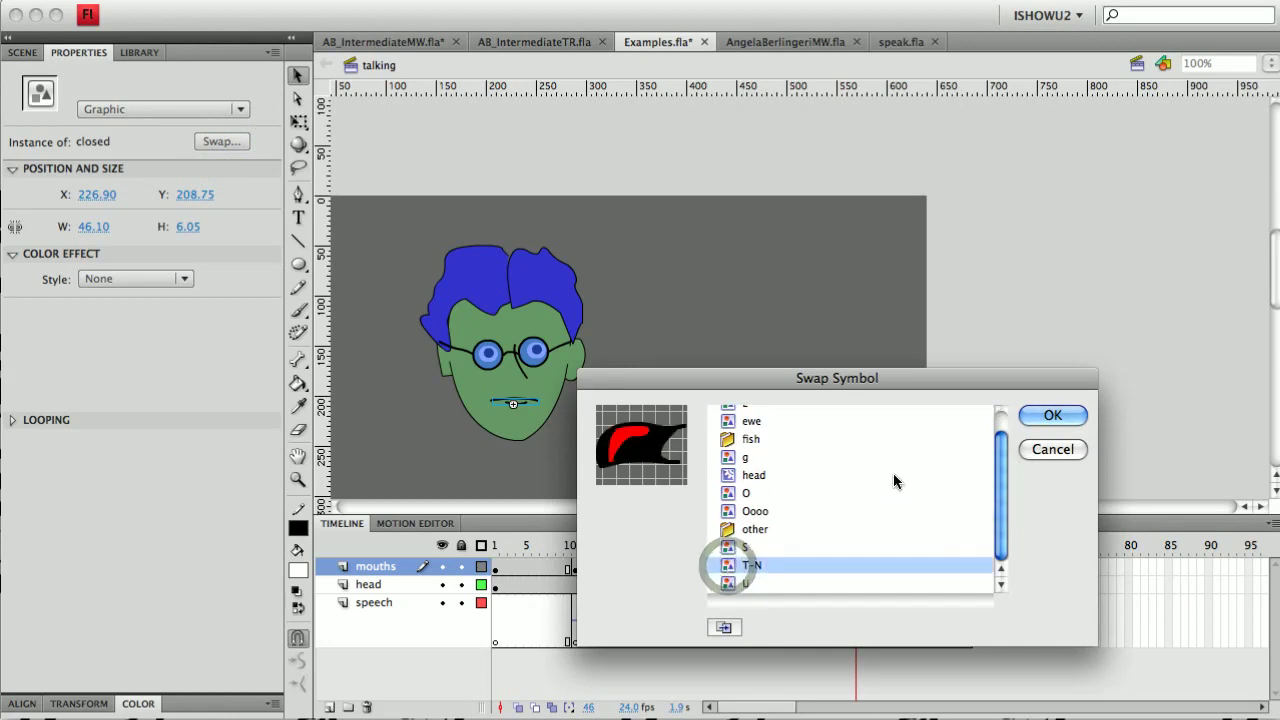
{"action": "left_click", "coordinate": [1040, 418]}
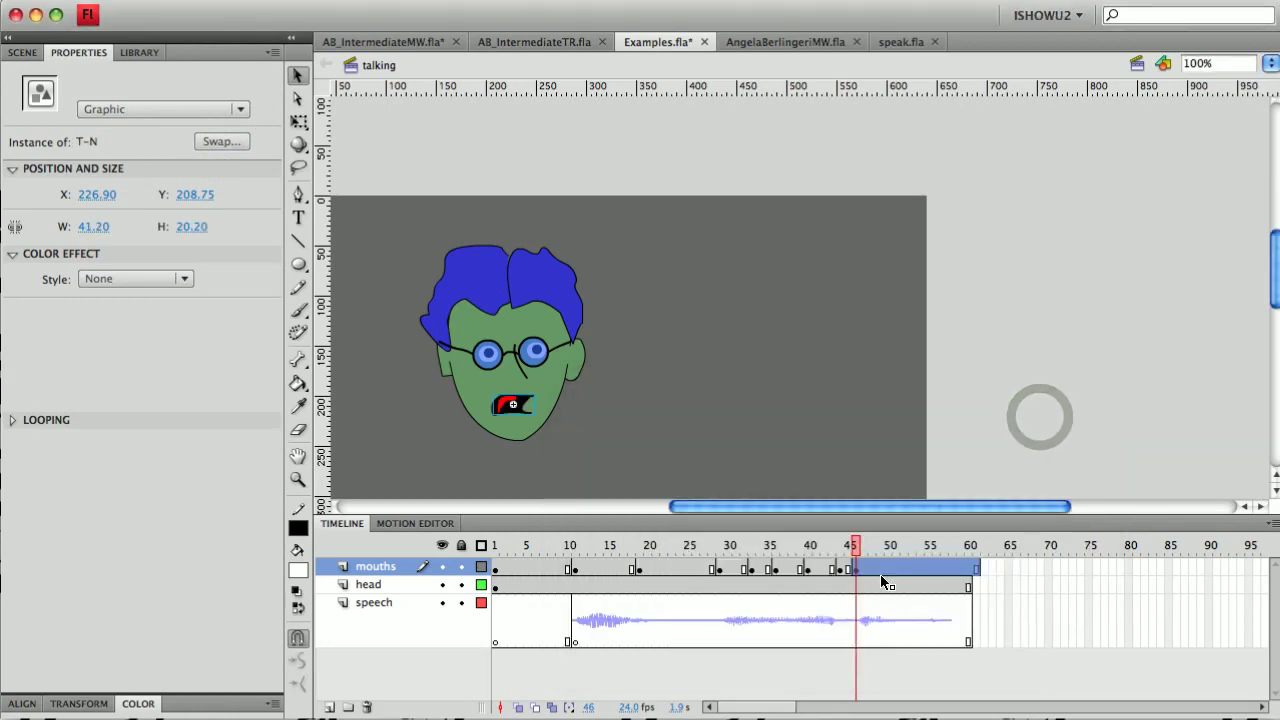
- Insert a keyframe at frame 50 on the mouths layer, preview the S symbol, and keep T-N as its mouth
{"action": "left_click_drag", "start_coordinate": [856, 546], "coordinate": [881, 552]}
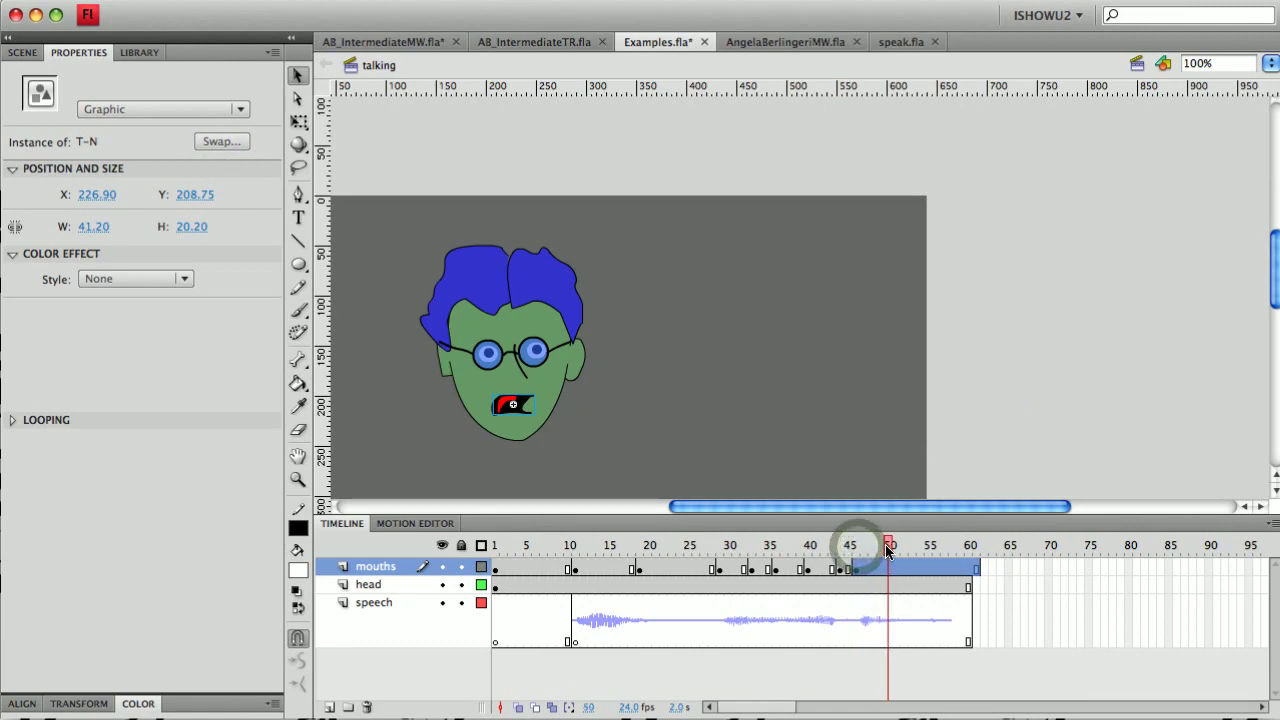
{"action": "left_click", "coordinate": [893, 573]}
{"action": "left_click", "coordinate": [890, 569]}
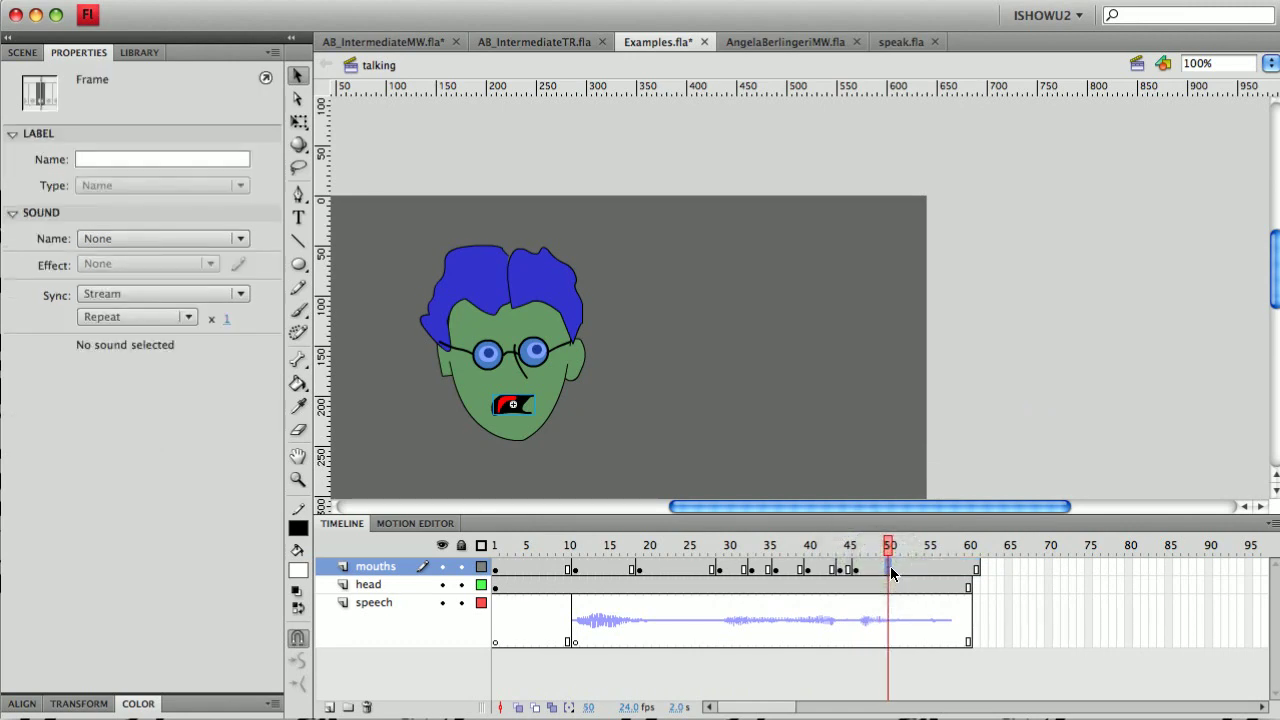
{"action": "key", "text": "F6"}
{"action": "left_click", "coordinate": [523, 404]}
{"action": "left_click", "coordinate": [219, 142]}
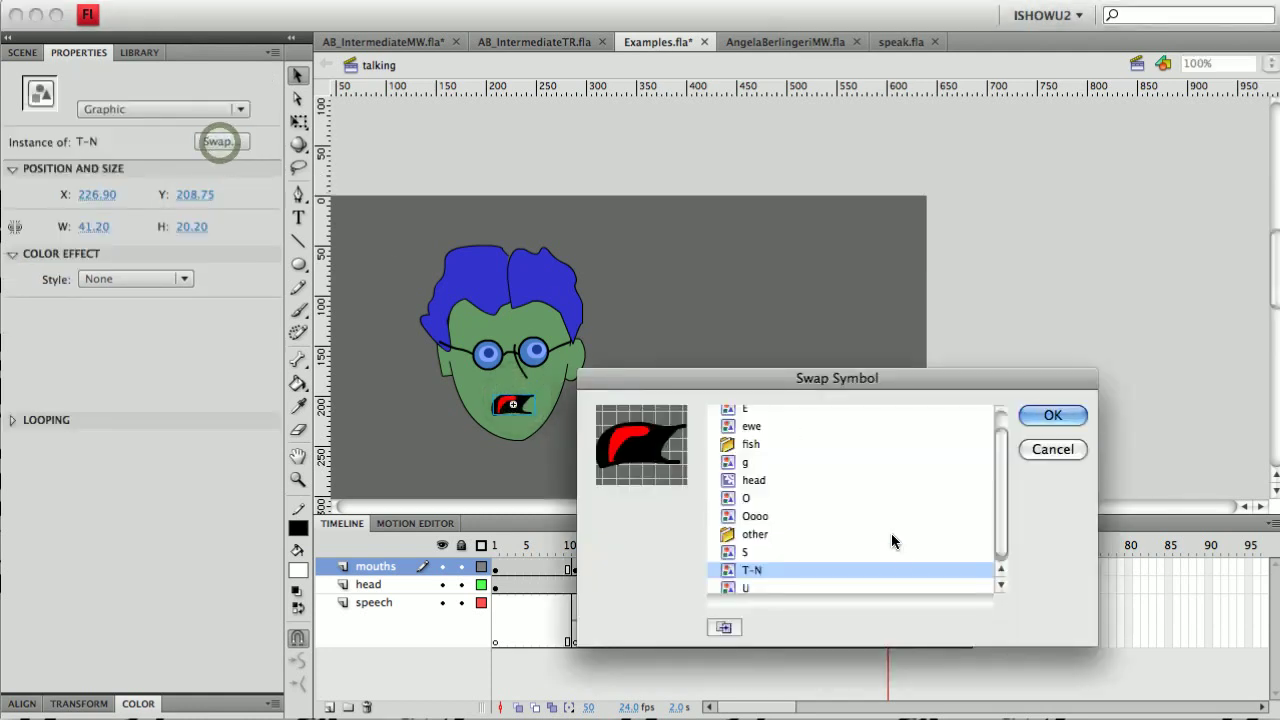
{"action": "left_click", "coordinate": [731, 553]}
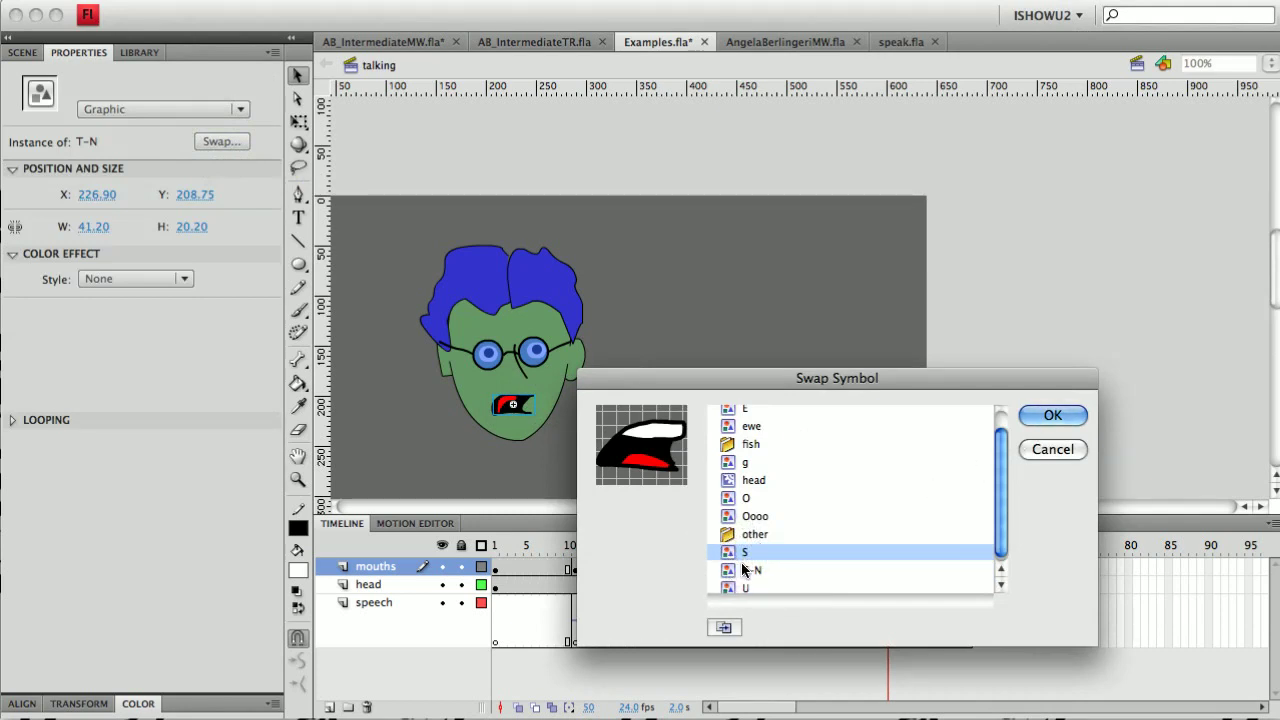
{"action": "left_click", "coordinate": [745, 570]}
{"action": "left_click", "coordinate": [1050, 420]}
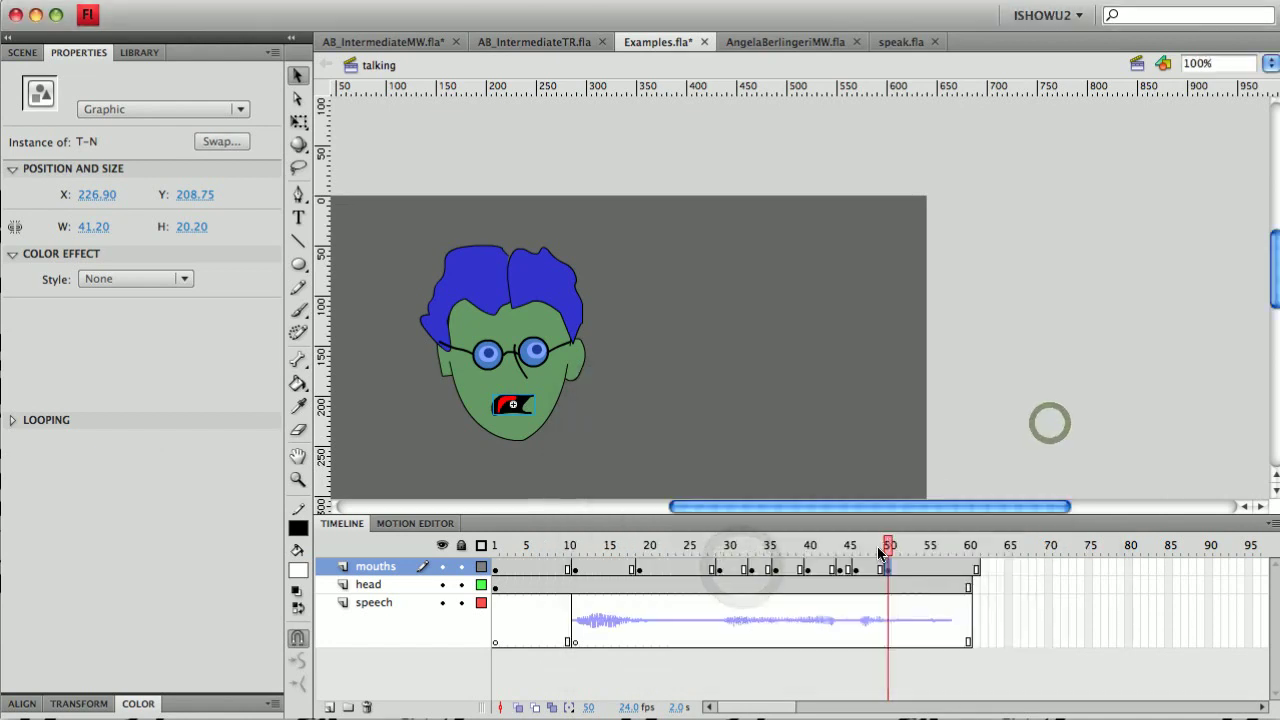
- Swap the T-N mouth at frame 46 for the S symbol
{"action": "left_click", "coordinate": [852, 566]}
{"action": "left_click", "coordinate": [522, 405]}
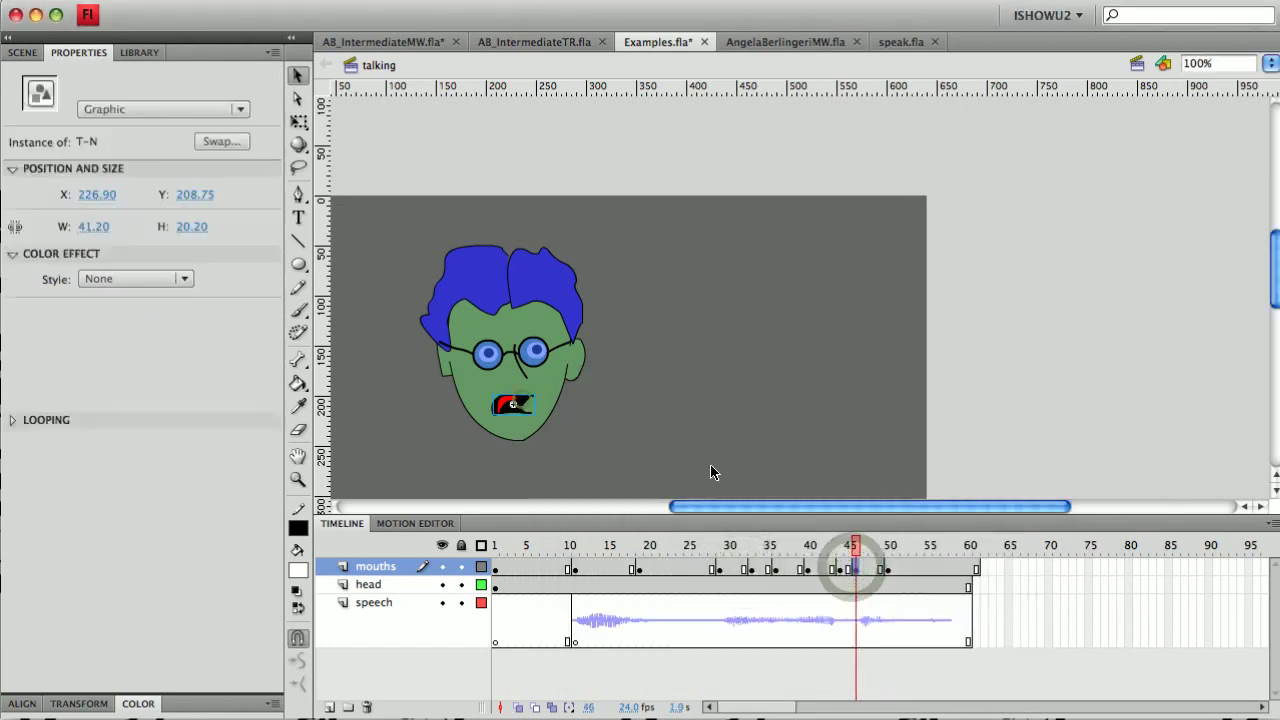
{"action": "left_click", "coordinate": [222, 141]}
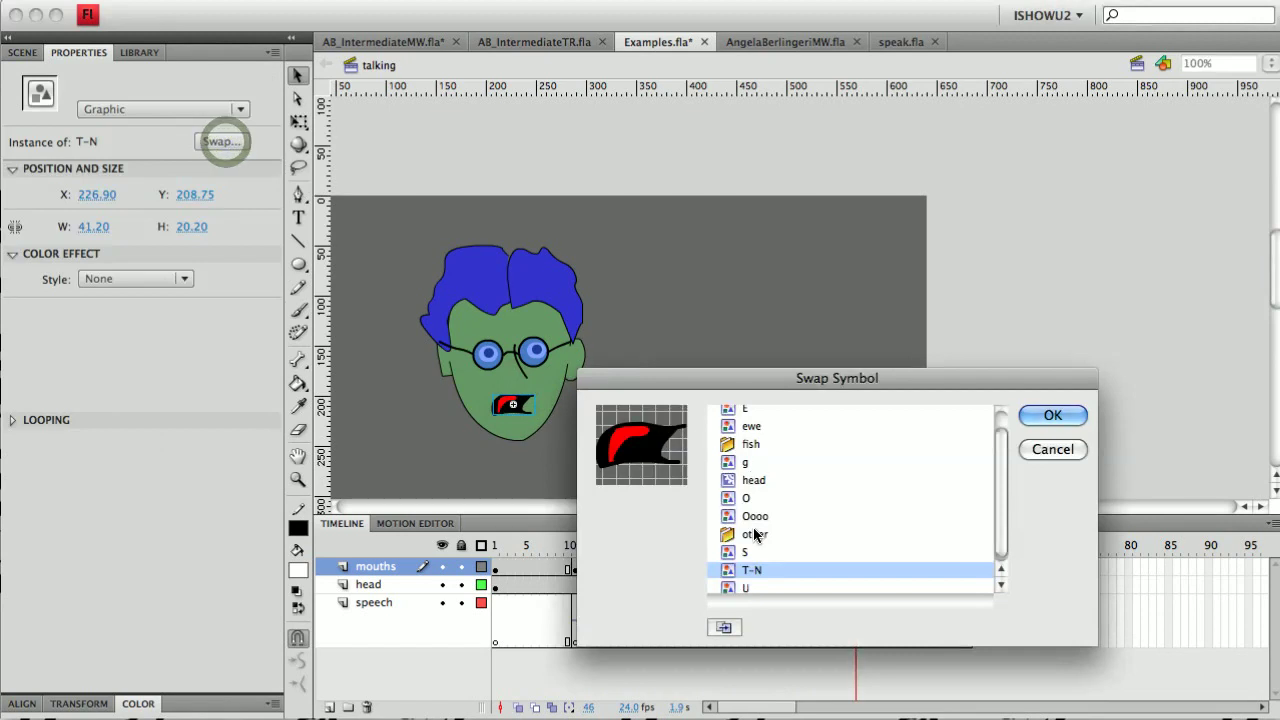
{"action": "left_click", "coordinate": [744, 552]}
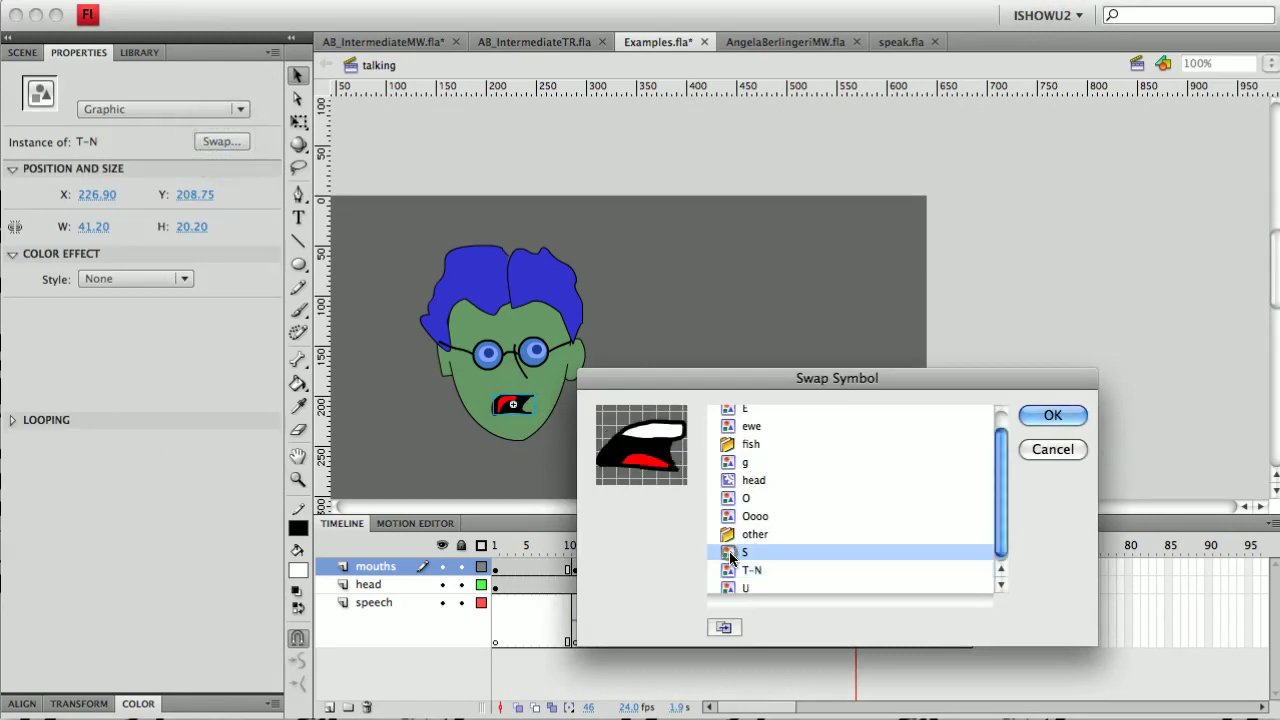
{"action": "left_click", "coordinate": [1052, 416]}
- Insert a keyframe at frame 56 on the mouths layer and swap its T-N mouth for the closed symbol
{"action": "left_click_drag", "start_coordinate": [856, 546], "coordinate": [933, 548]}
{"action": "left_click", "coordinate": [928, 566]}
{"action": "left_click", "coordinate": [931, 566]}
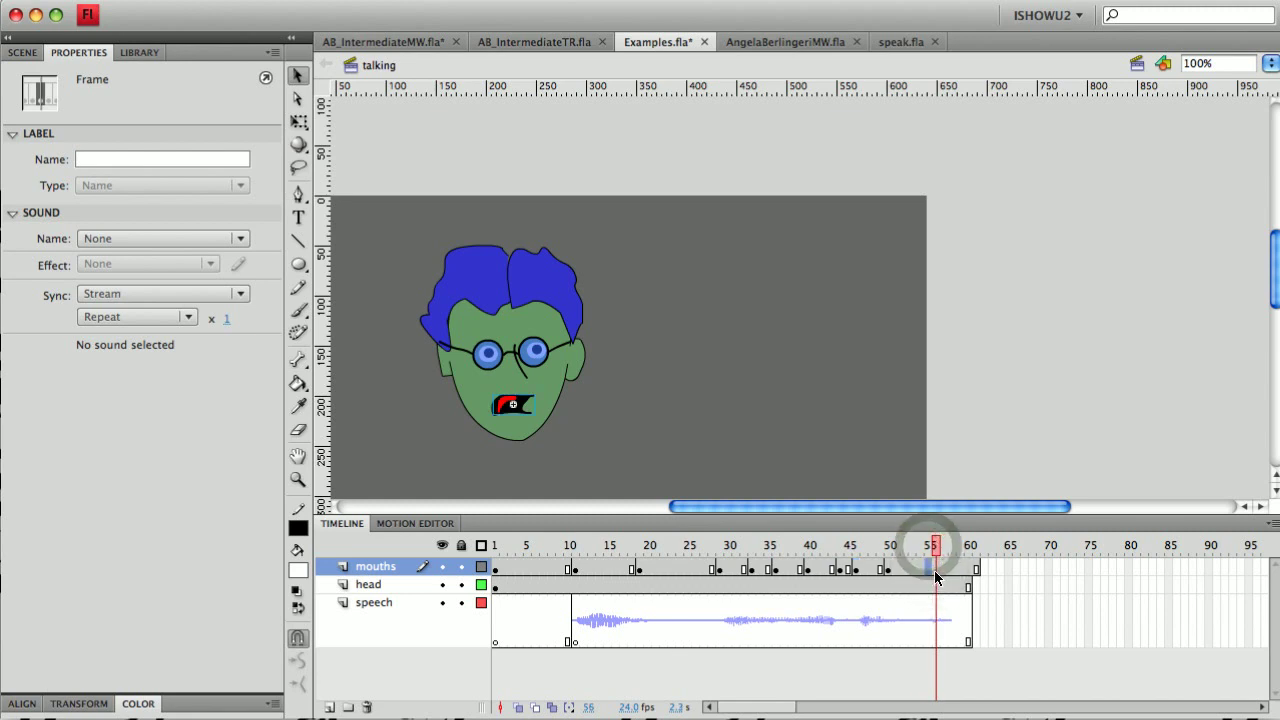
{"action": "left_click", "coordinate": [935, 567]}
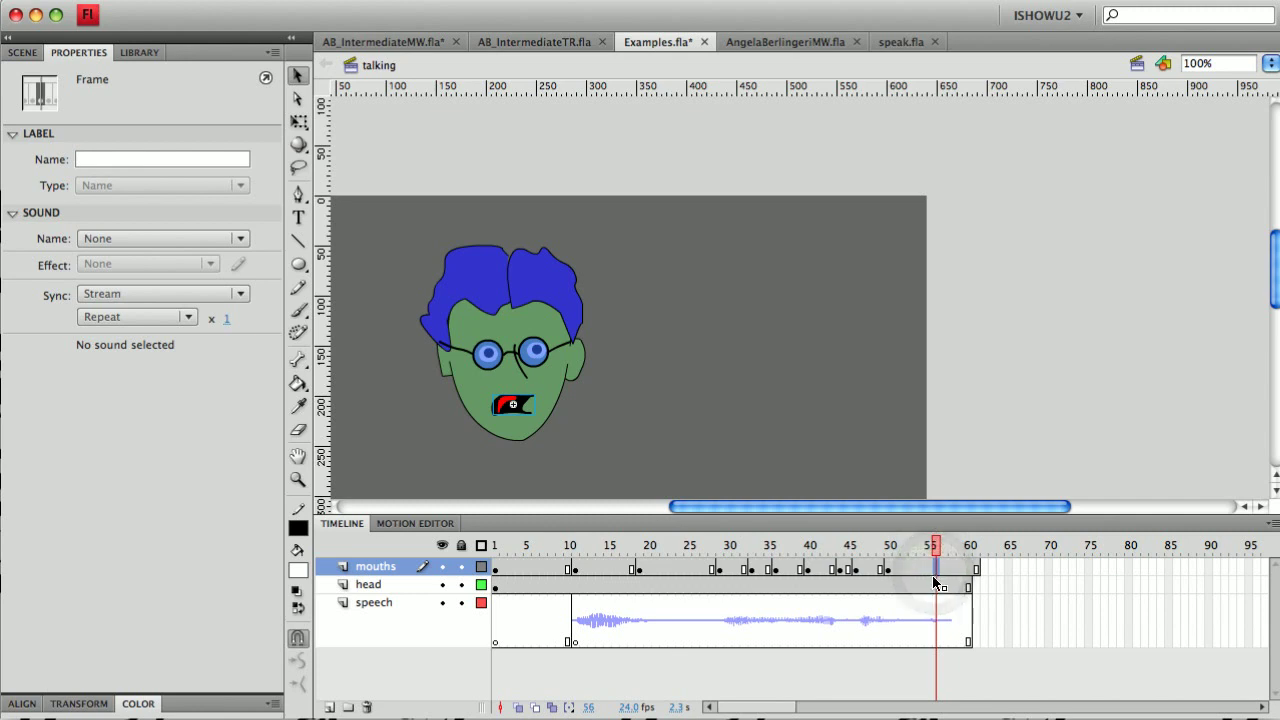
{"action": "left_click", "coordinate": [497, 406]}
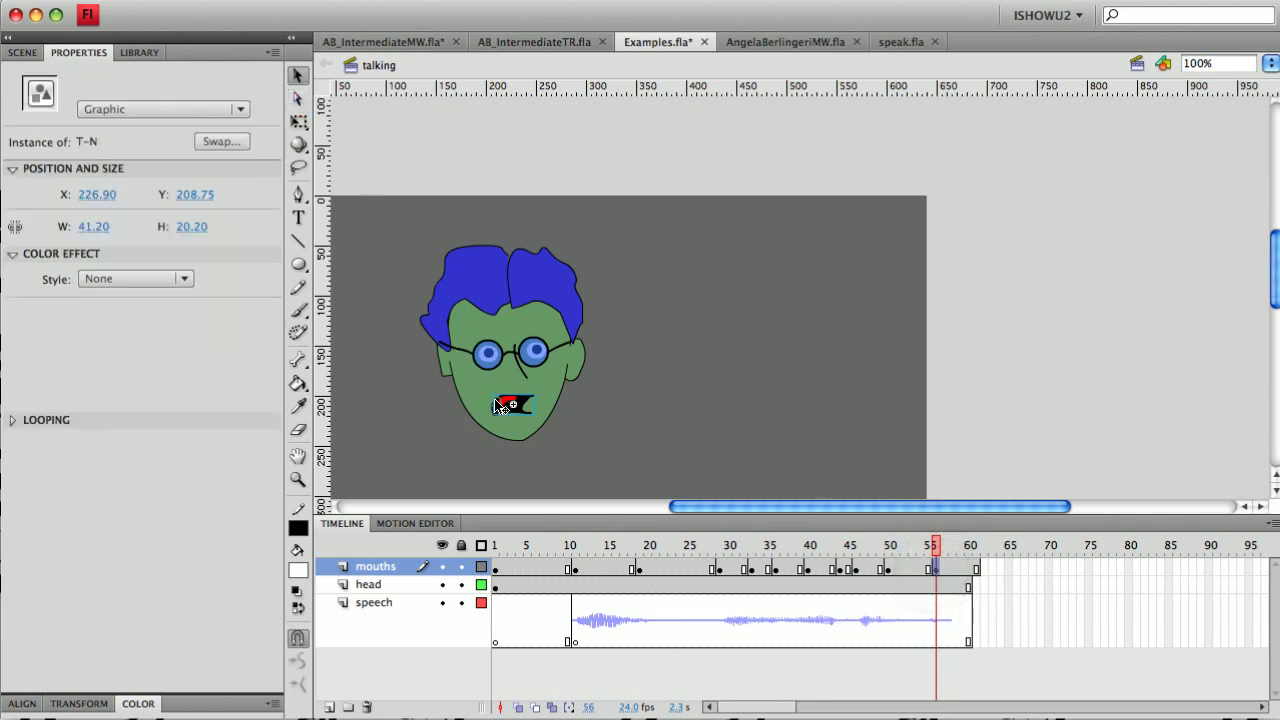
{"action": "left_click", "coordinate": [219, 140]}
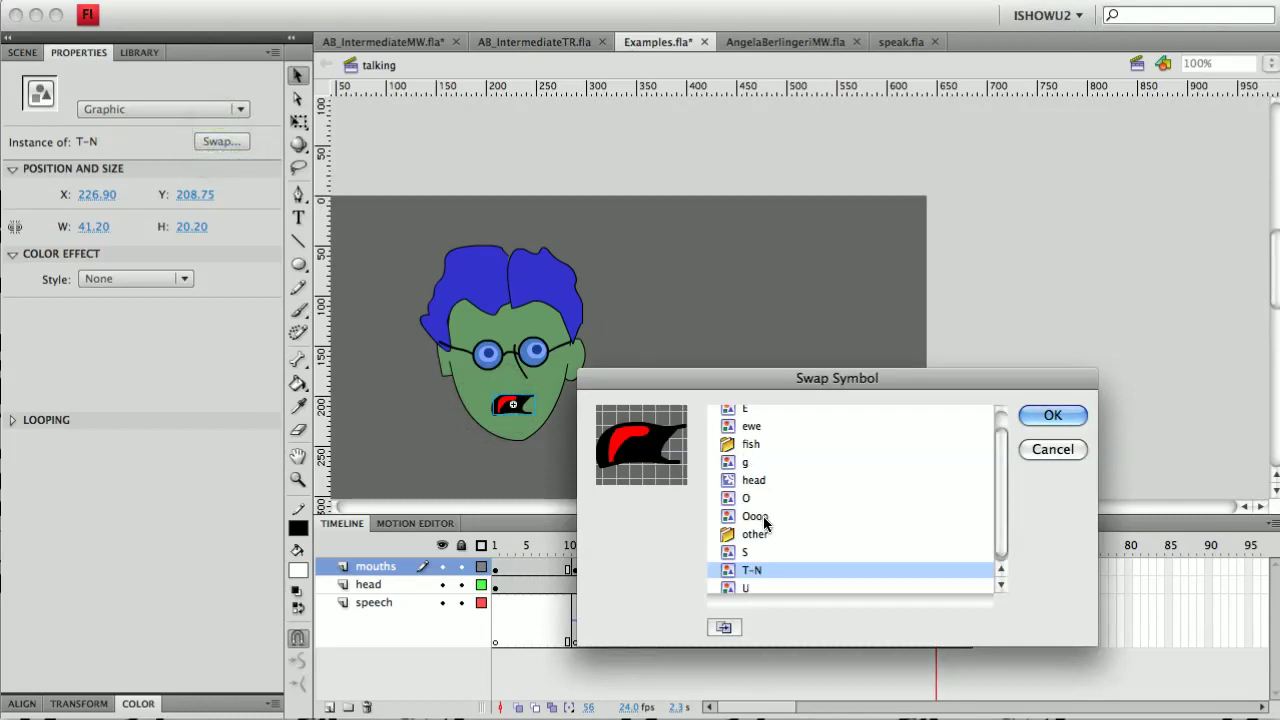
{"action": "left_click_drag", "start_coordinate": [993, 476], "coordinate": [994, 458]}
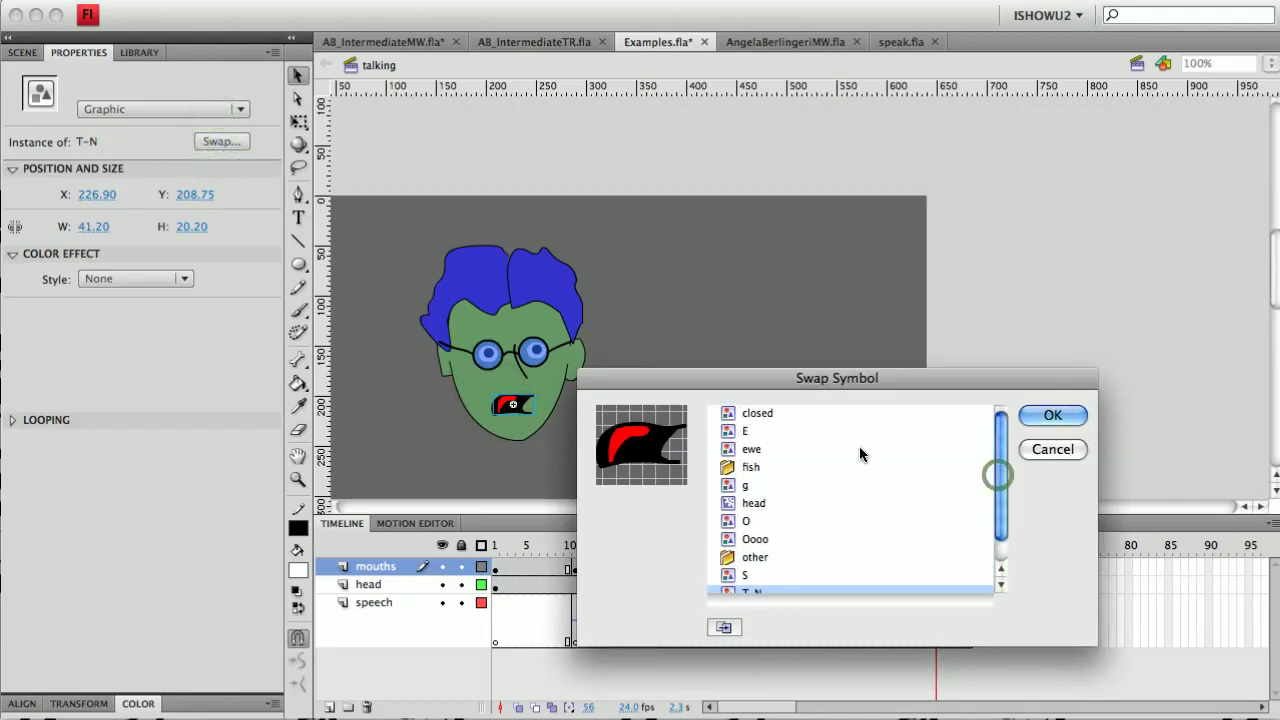
{"action": "left_click", "coordinate": [757, 412]}
{"action": "left_click", "coordinate": [1037, 409]}
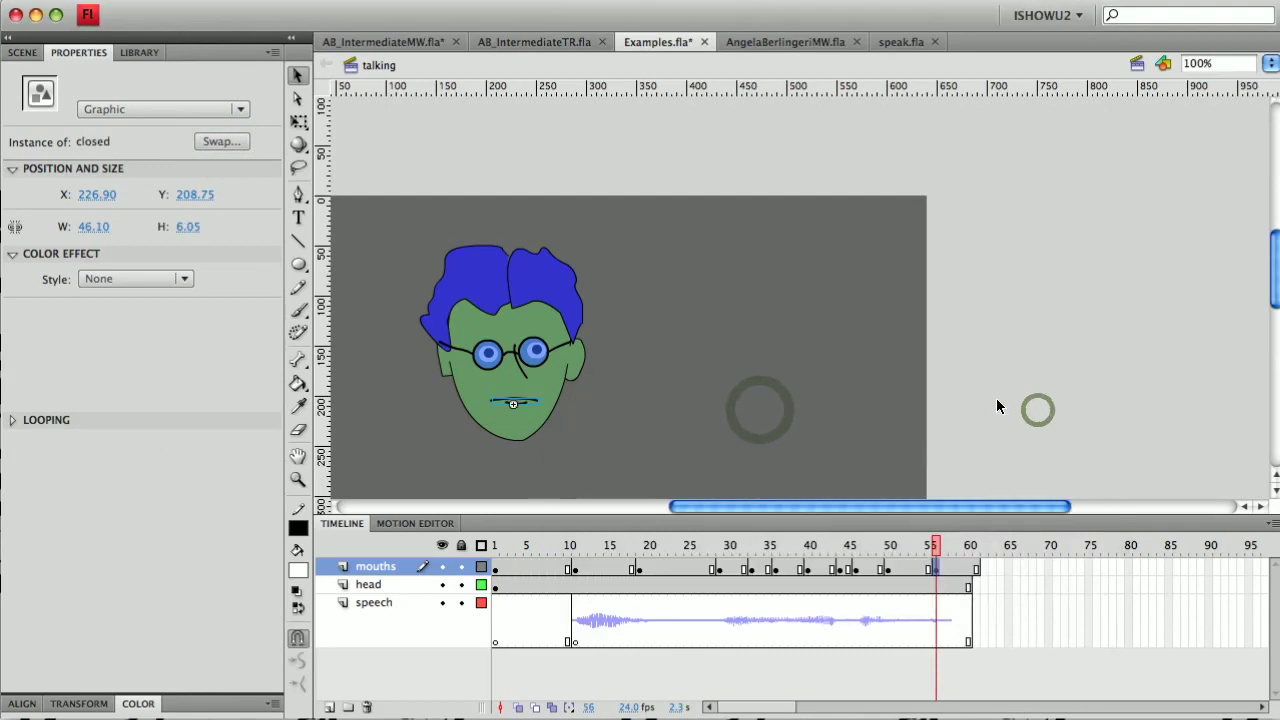
{"action": "left_click", "coordinate": [996, 399]}
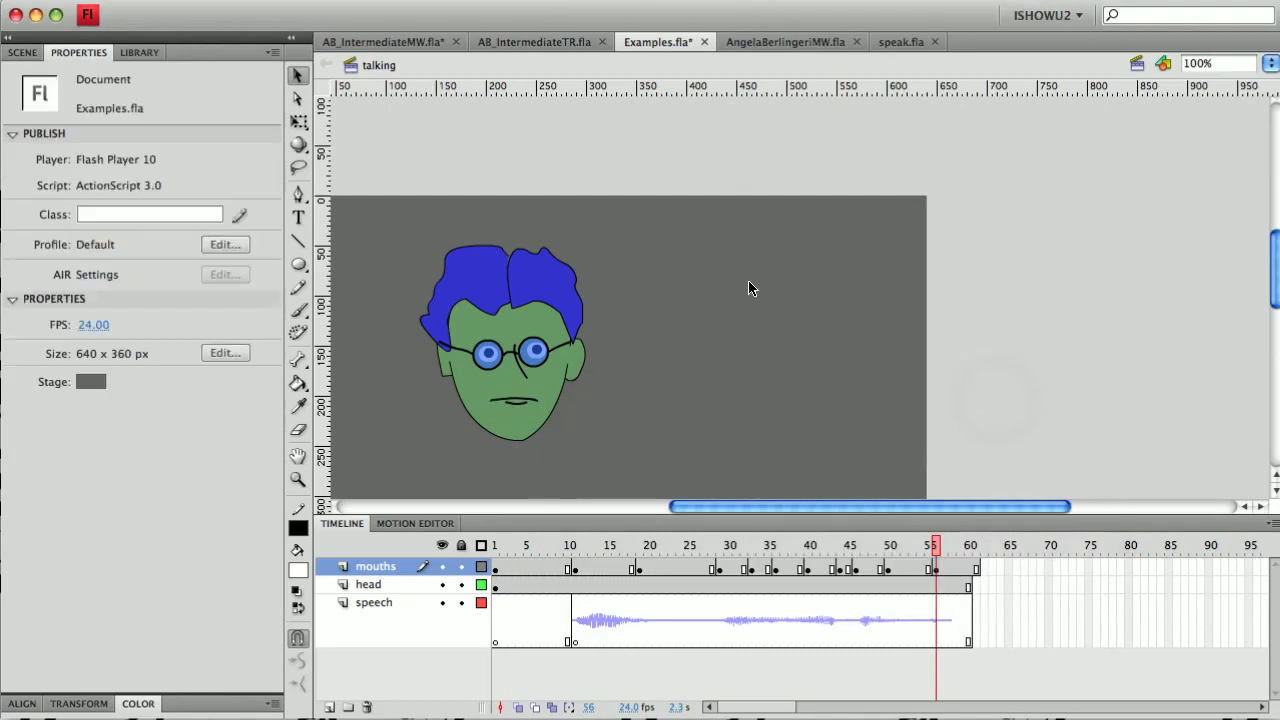
- Remove the extra frame 61 from the mouths layer so it ends at frame 60 like the other layers
{"action": "left_click", "coordinate": [975, 567]}
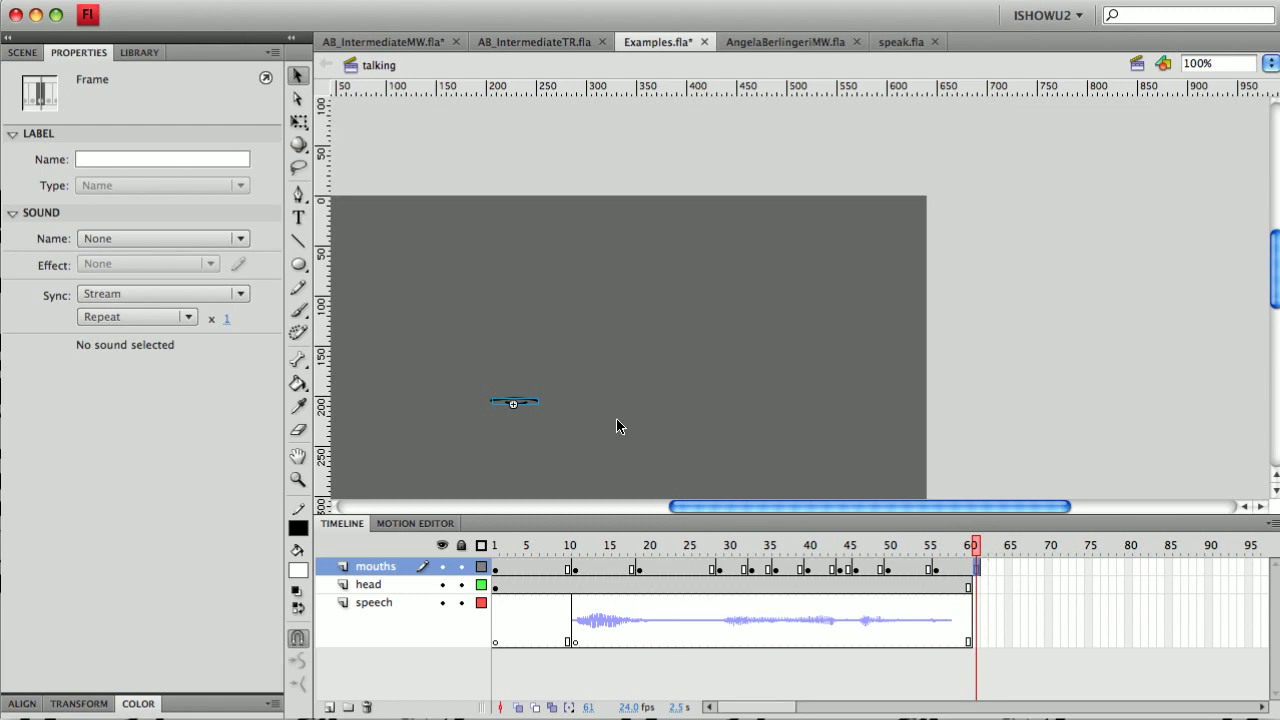
{"action": "key", "text": "comma"}
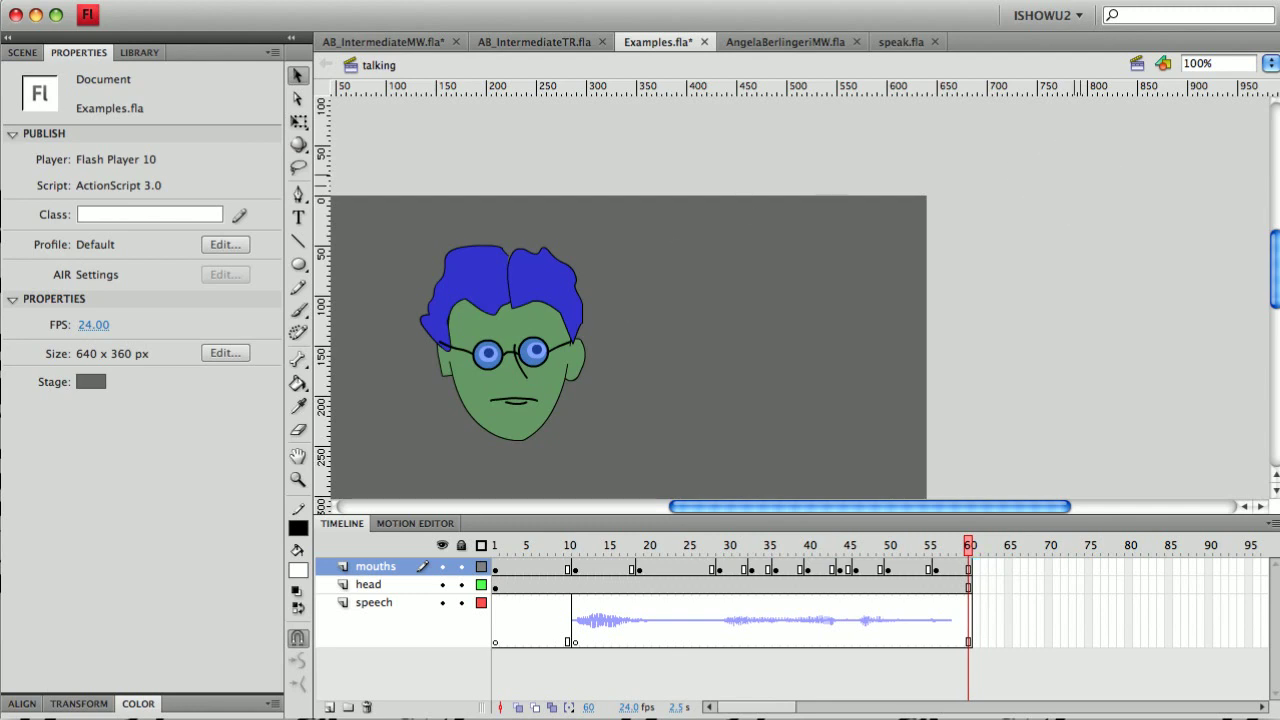
- Test the talking scene to watch the finished lip-sync, and close the test window
{"action": "left_click", "coordinate": [541, 3]}
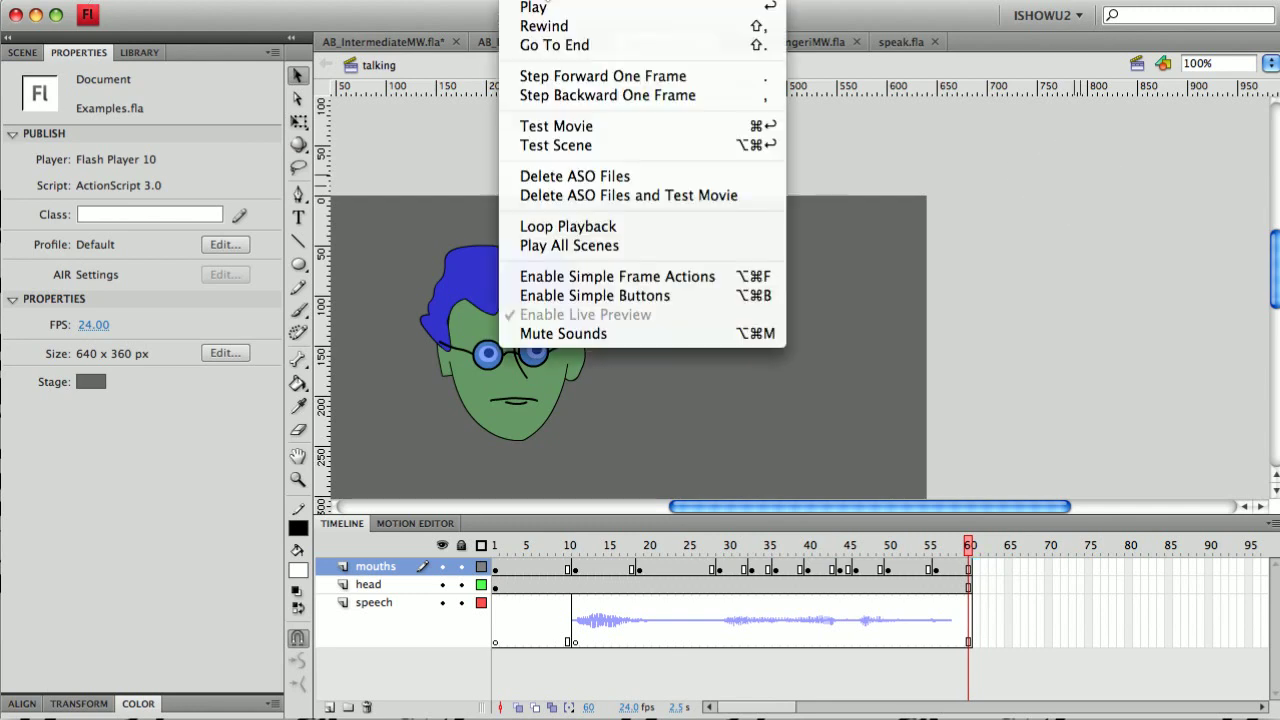
{"action": "left_click", "coordinate": [578, 145]}
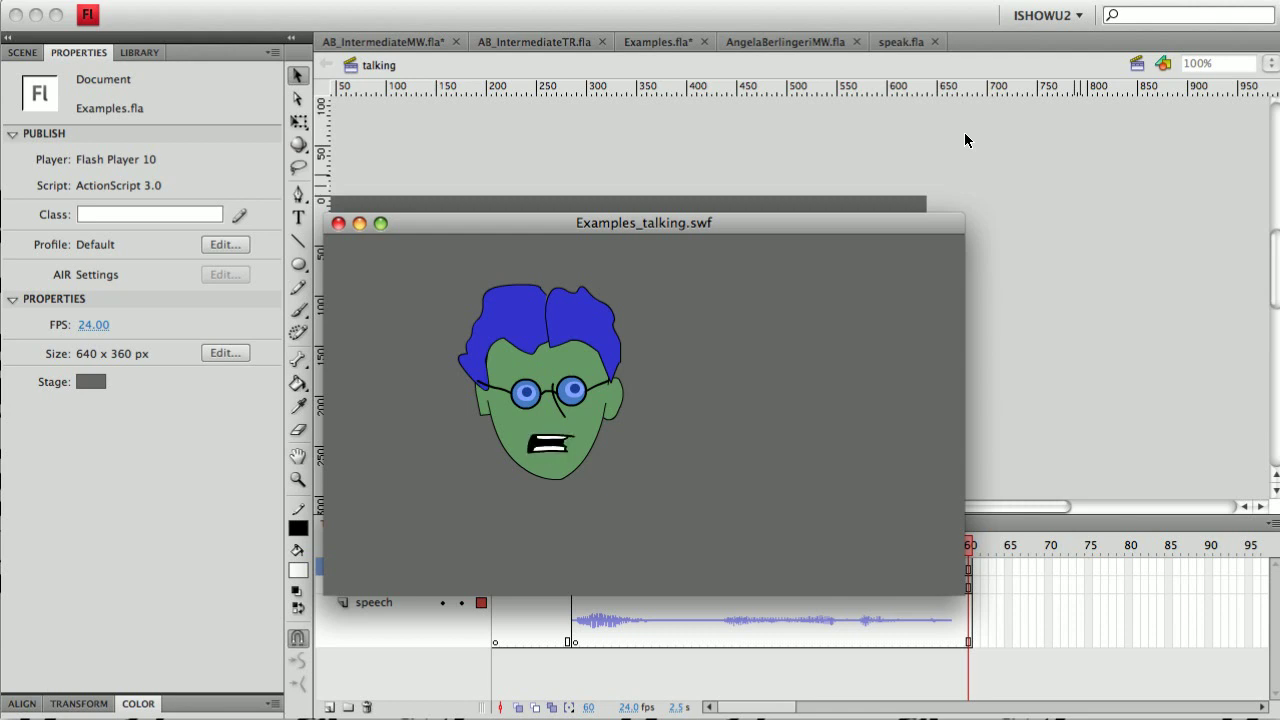
{"action": "left_click", "coordinate": [339, 224]}
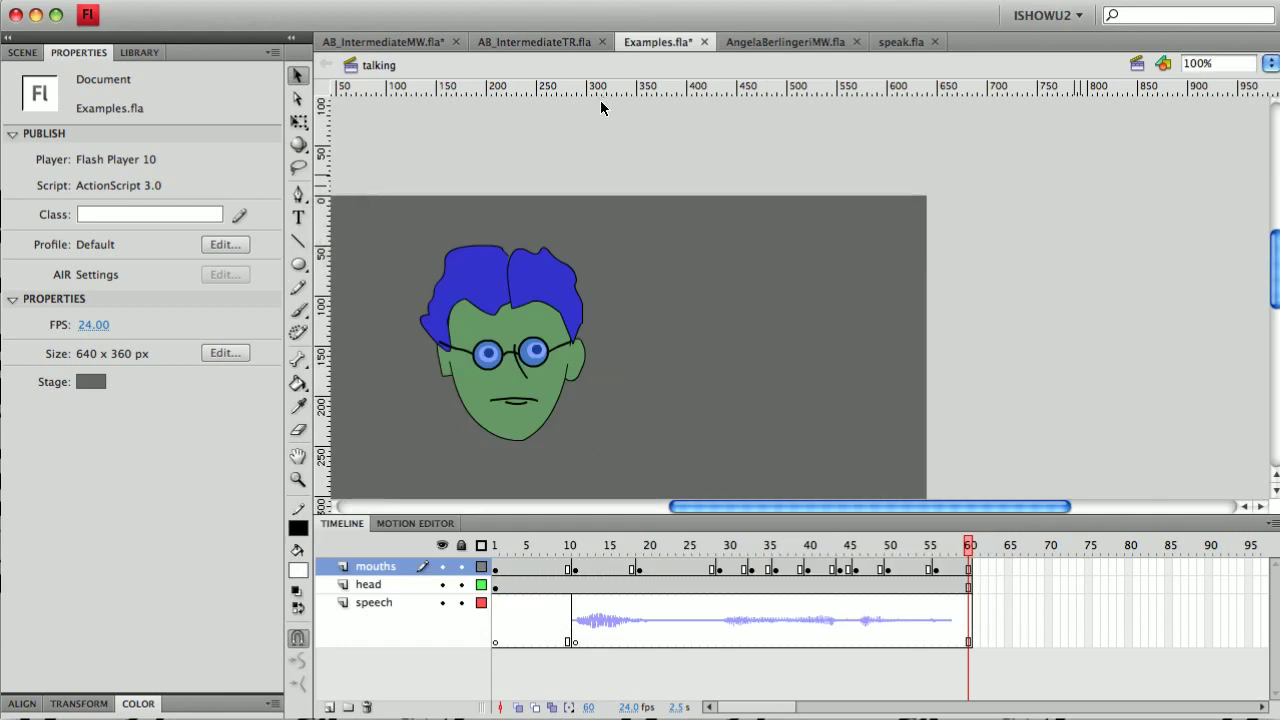